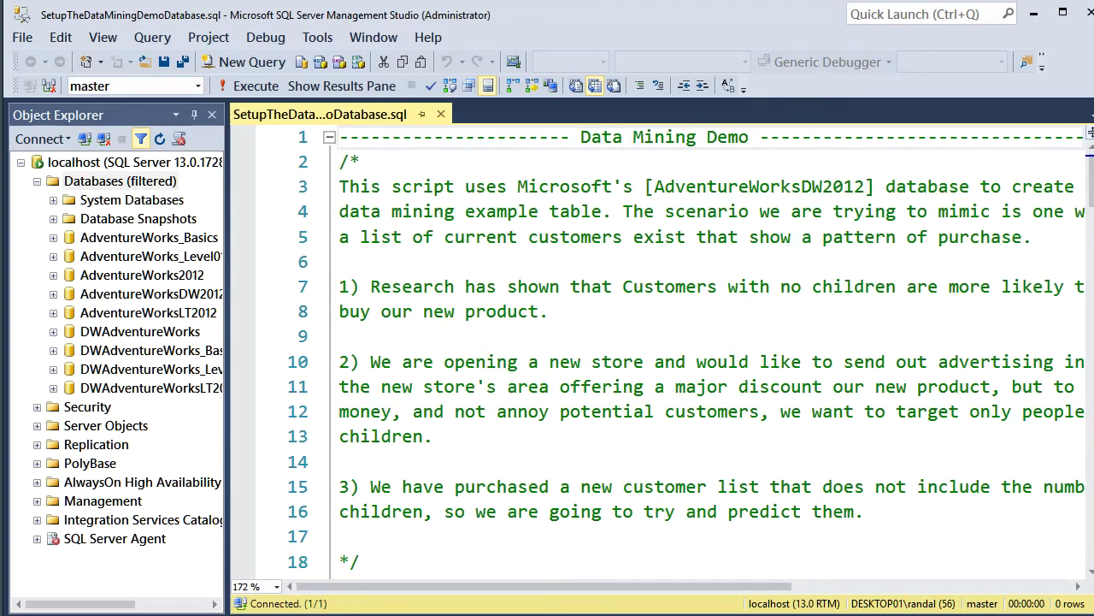
Narrow the Object Explorer pane so the full lines of the SQL script fit in the editor.
left_click_drag(226, 358, 130, 342)
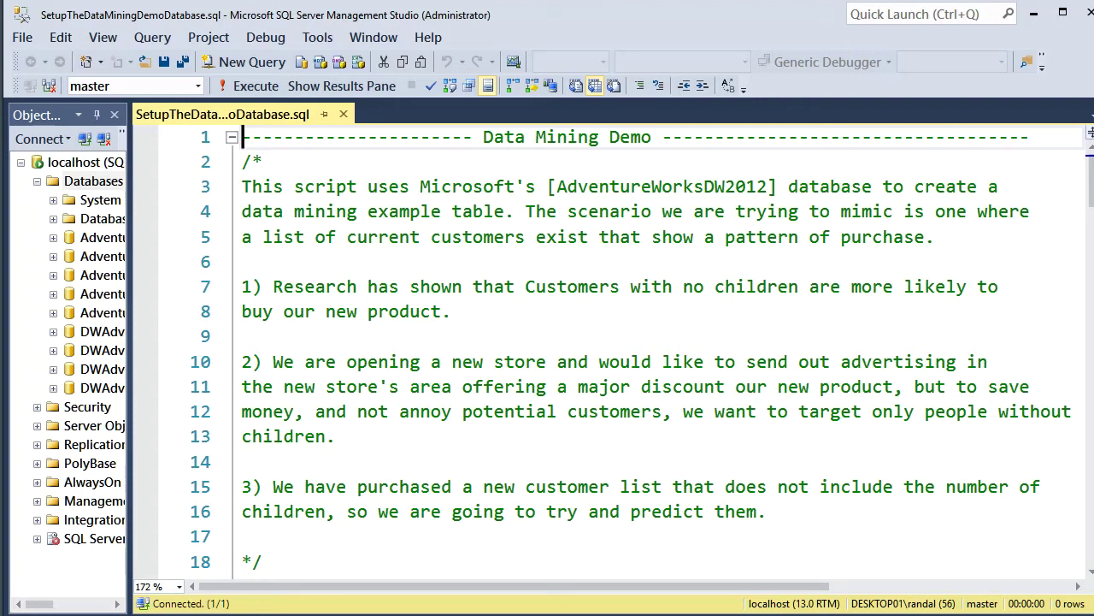
Check the AdventureWorksDW2012 data and log files in C:\_BISolutions\DataMiningDemo using File Explorer, and return to the SQL script.
left_click_drag(594, 615, 608, 125)
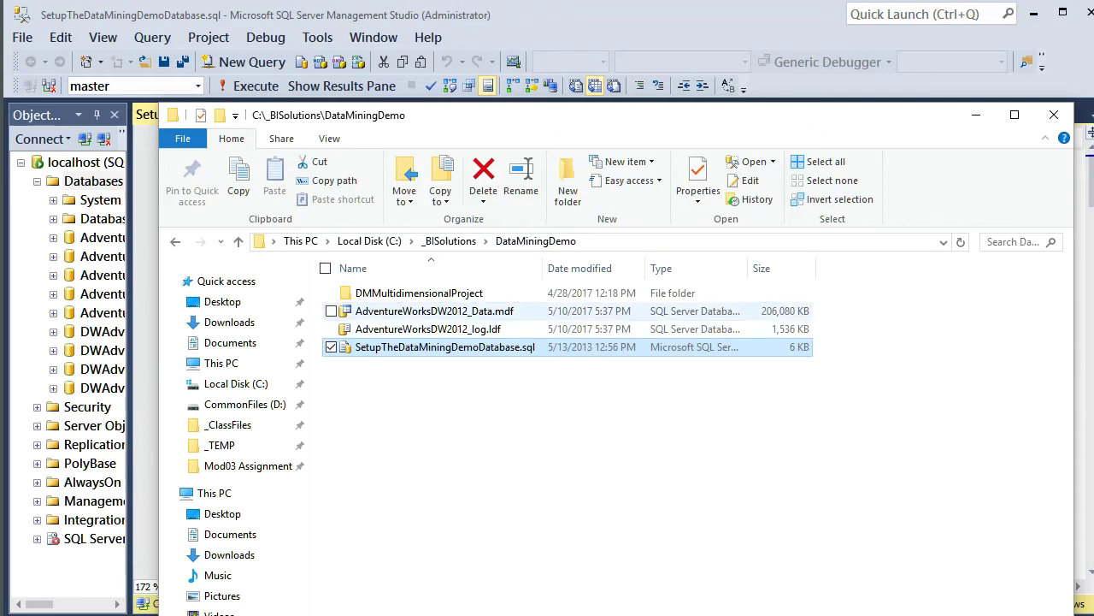
left_click(417, 311)
left_click(417, 329)
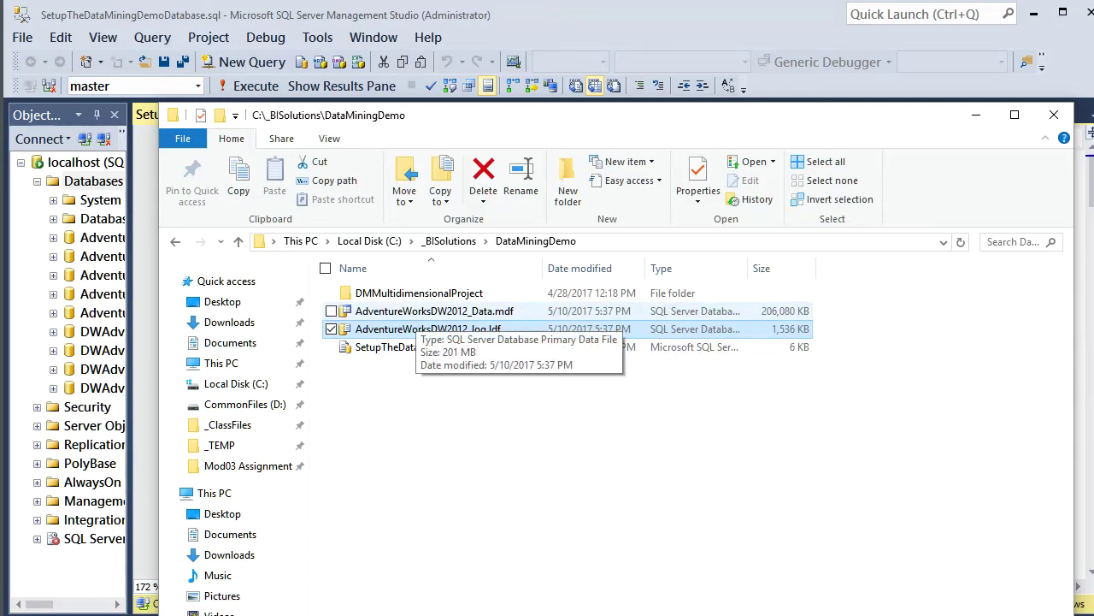
key("alt+Tab")
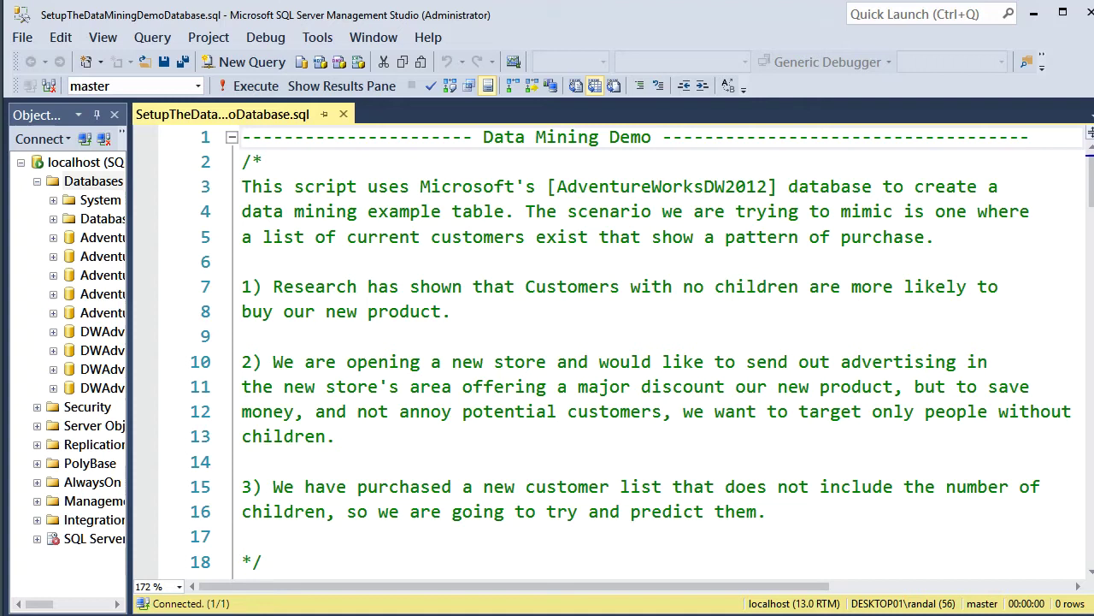
Review the script's scenario comment and the block that attaches the AdventureWorksDW2012 database.
left_click_drag(262, 237, 504, 237)
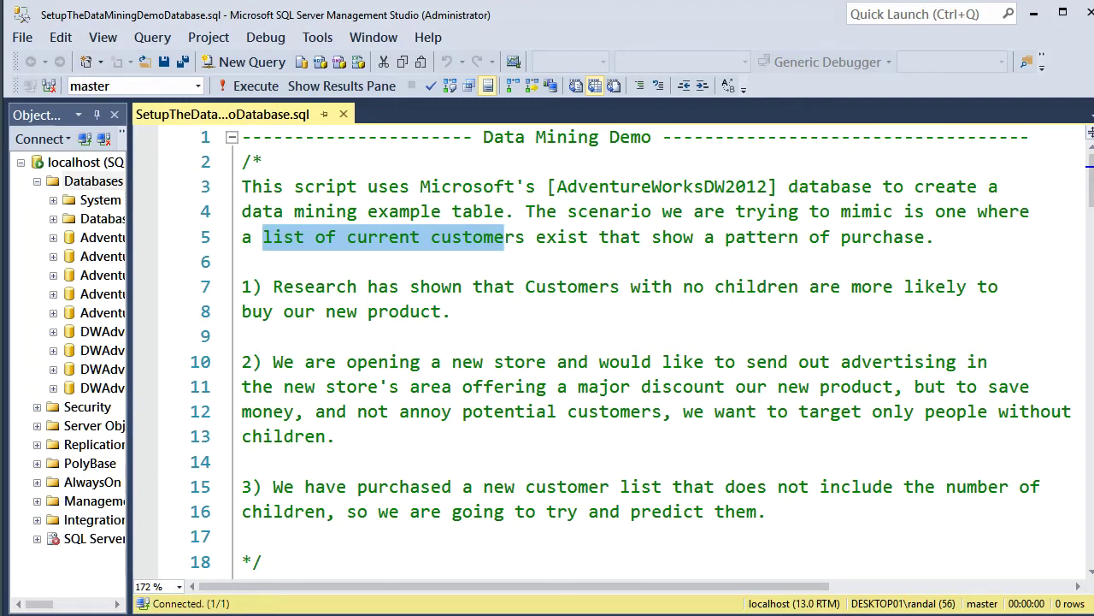
scroll(505, 237, "down", 2)
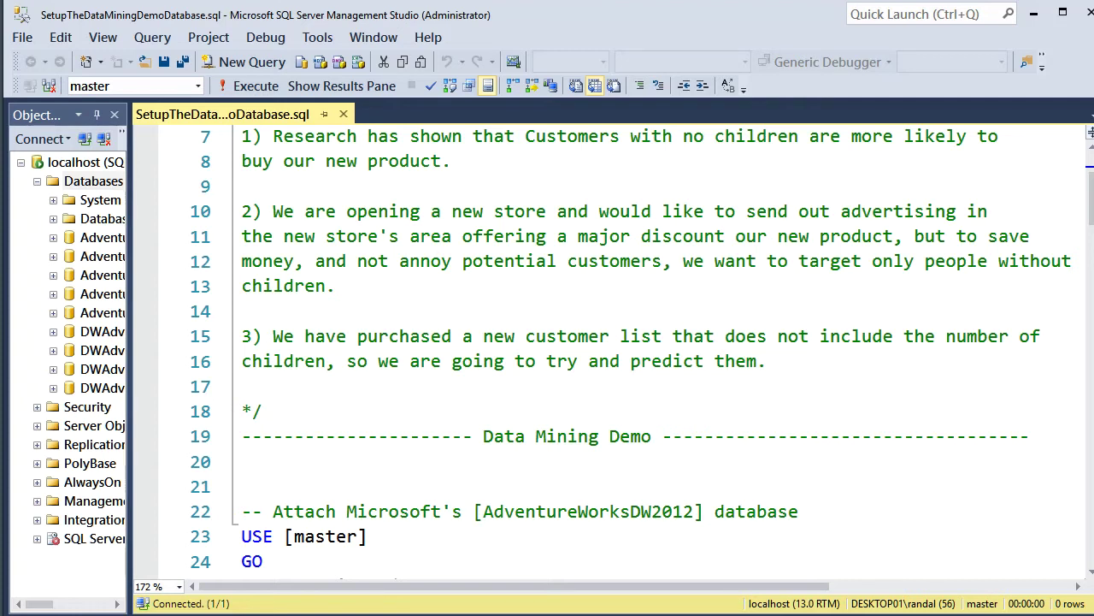
scroll(615, 342, "down", 4)
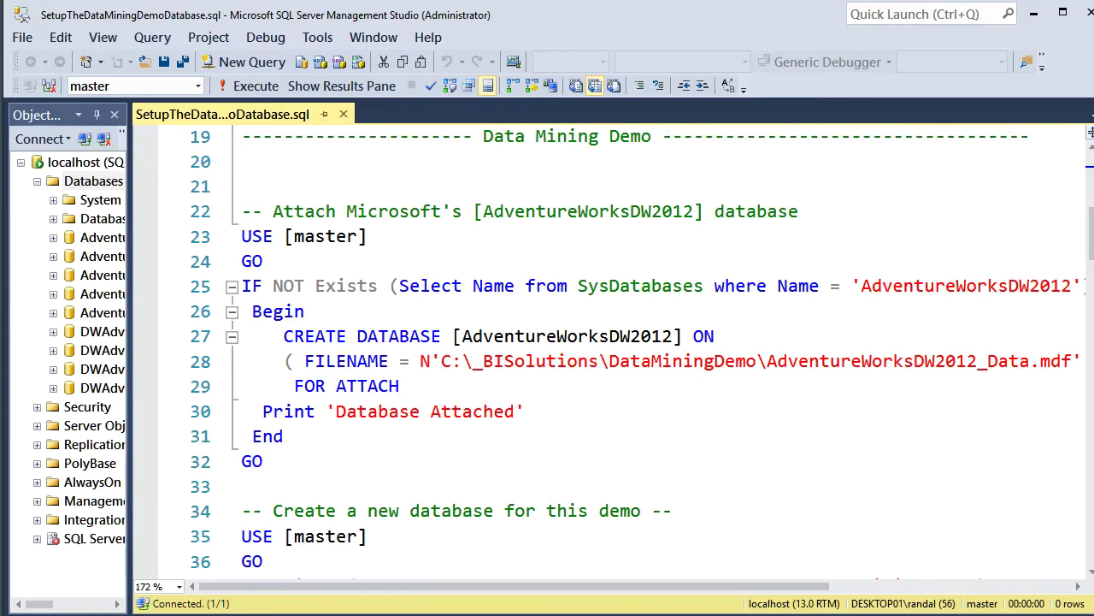
left_click_drag(263, 461, 242, 211)
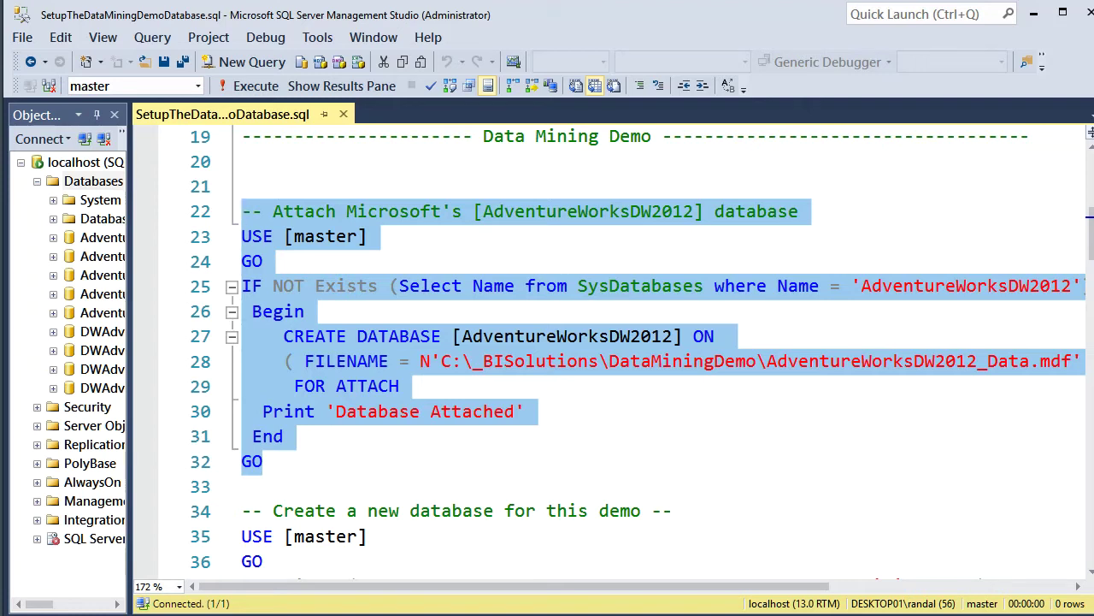
mouse_move(514, 586)
left_mouse_down()
mouse_move(633, 586)
mouse_move(514, 586)
left_mouse_up()
Execute only the script block that drops any existing DataMiningDemo database and creates a new one, and hide the results pane.
scroll(609, 350, "down", 4)
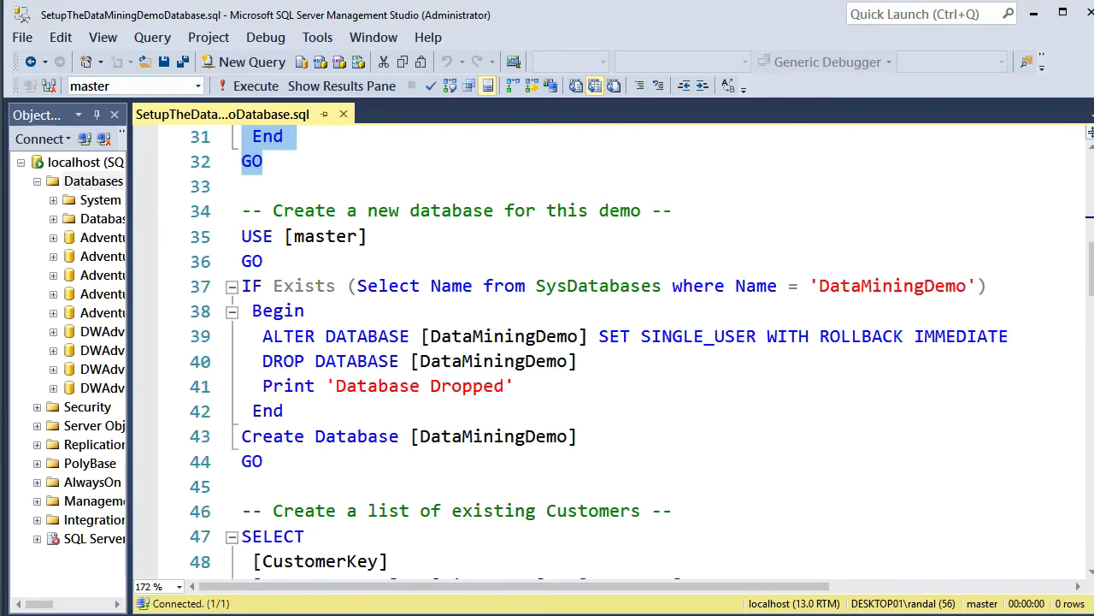
scroll(598, 342, "down", 2)
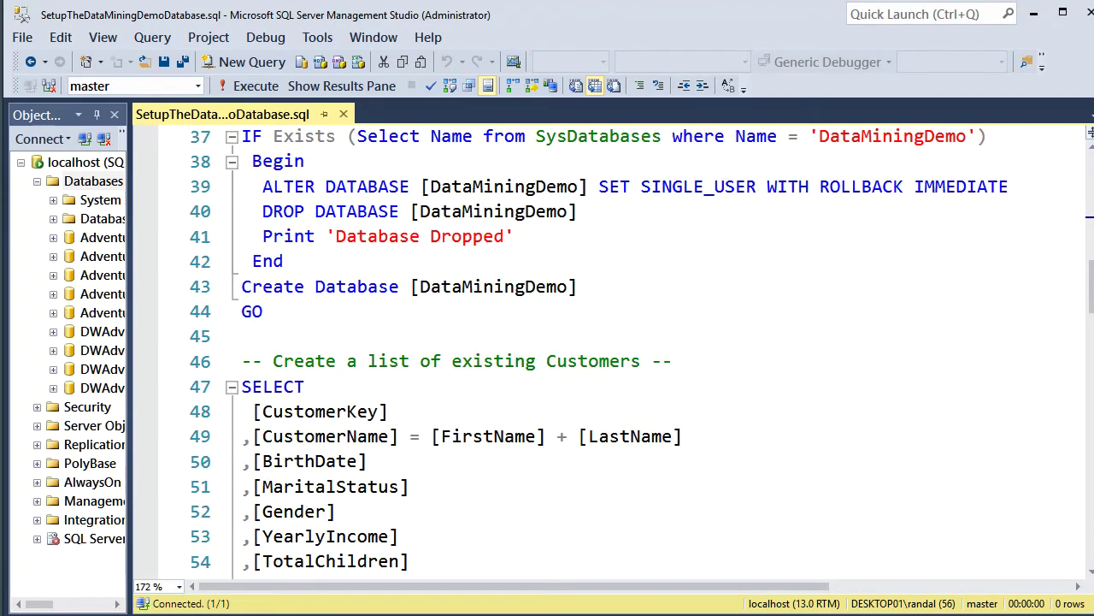
scroll(599, 342, "up", 1)
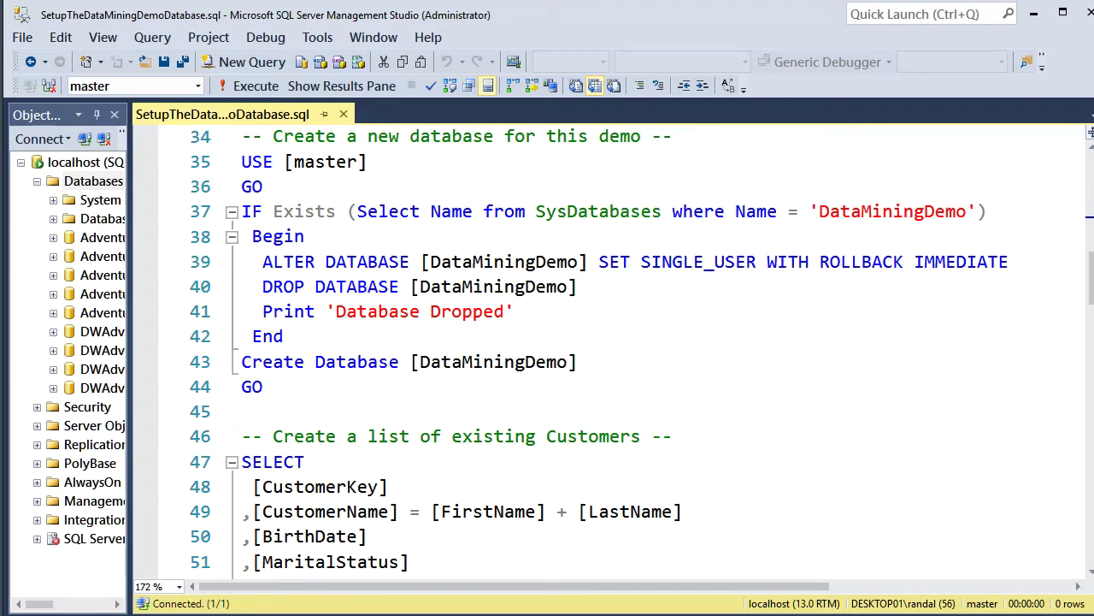
left_click_drag(264, 386, 242, 286)
left_click(256, 85)
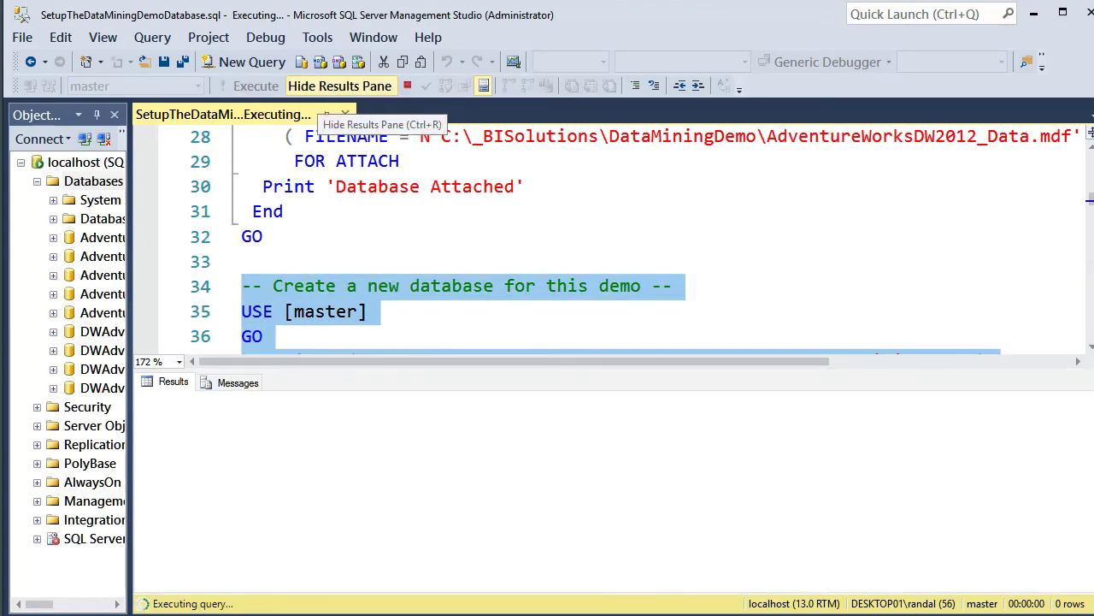
left_click(340, 85)
Examine the existing-customers query, including its AdventureWorksDW2012 source and the MaritalStatus, YearlyIncome, TotalChildren and DateFirstPurchase columns.
scroll(599, 342, "down", 4)
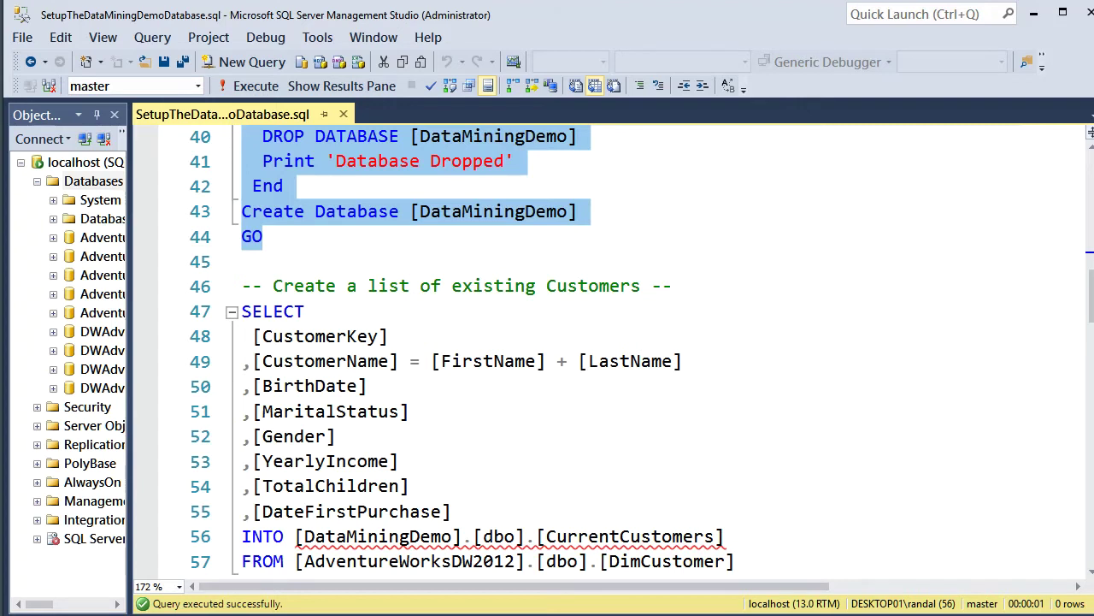
scroll(607, 342, "down", 1)
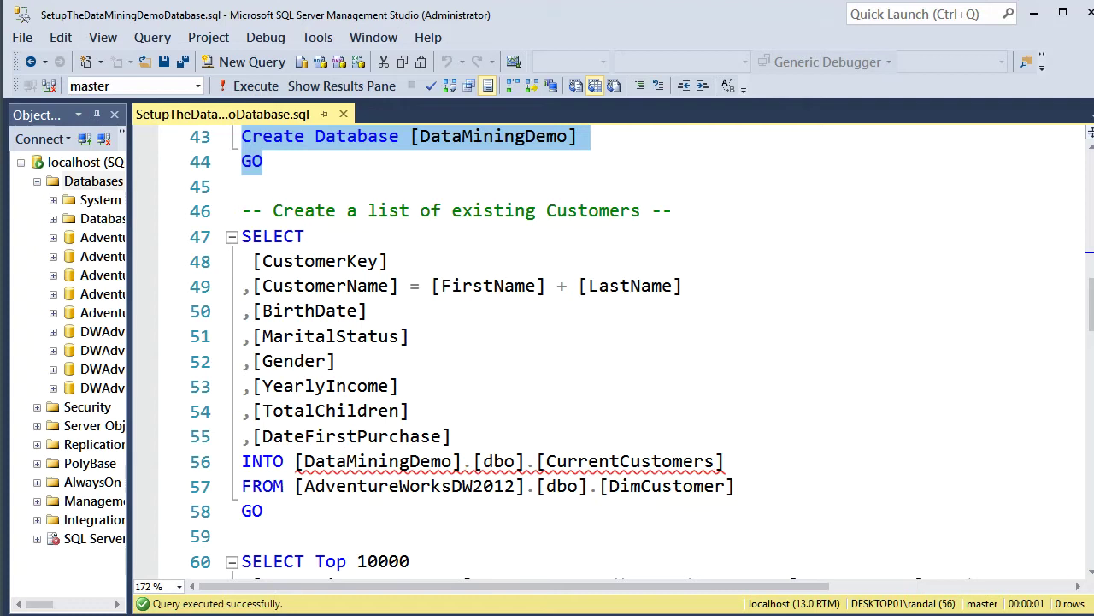
double_click(446, 485)
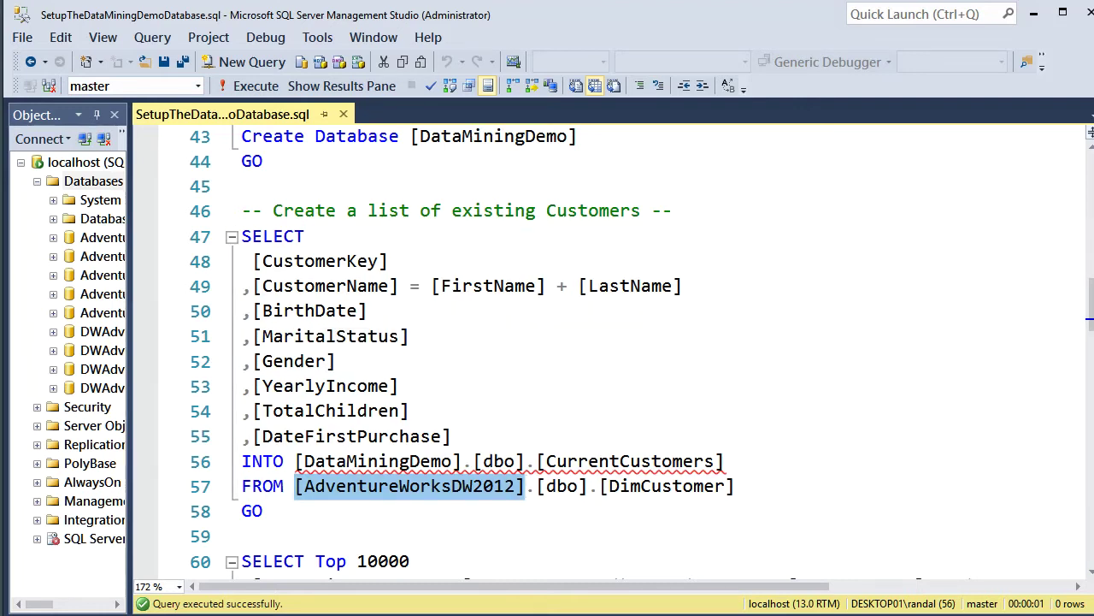
left_click_drag(409, 336, 243, 336)
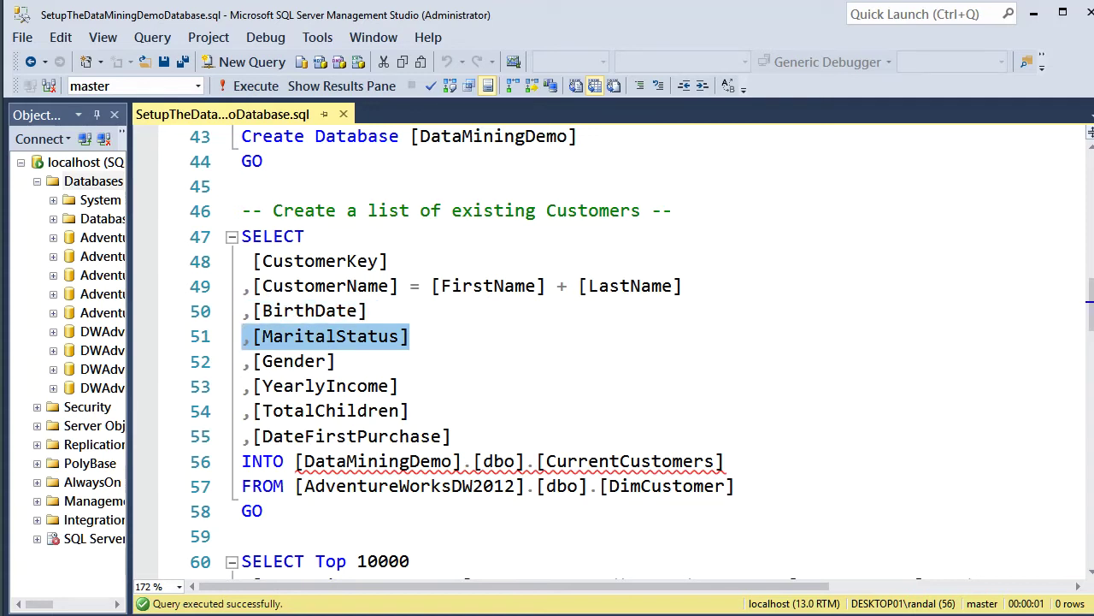
key("shift+Down")
key("Down")
key("End")
key("shift+Home")
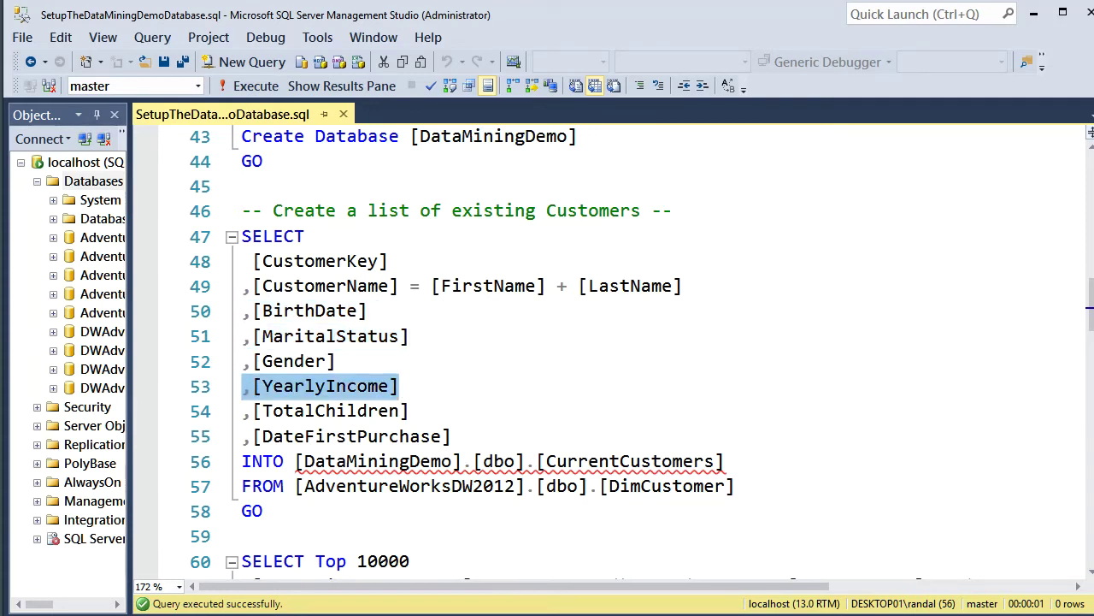
key("Down")
key("End")
key("shift+Home")
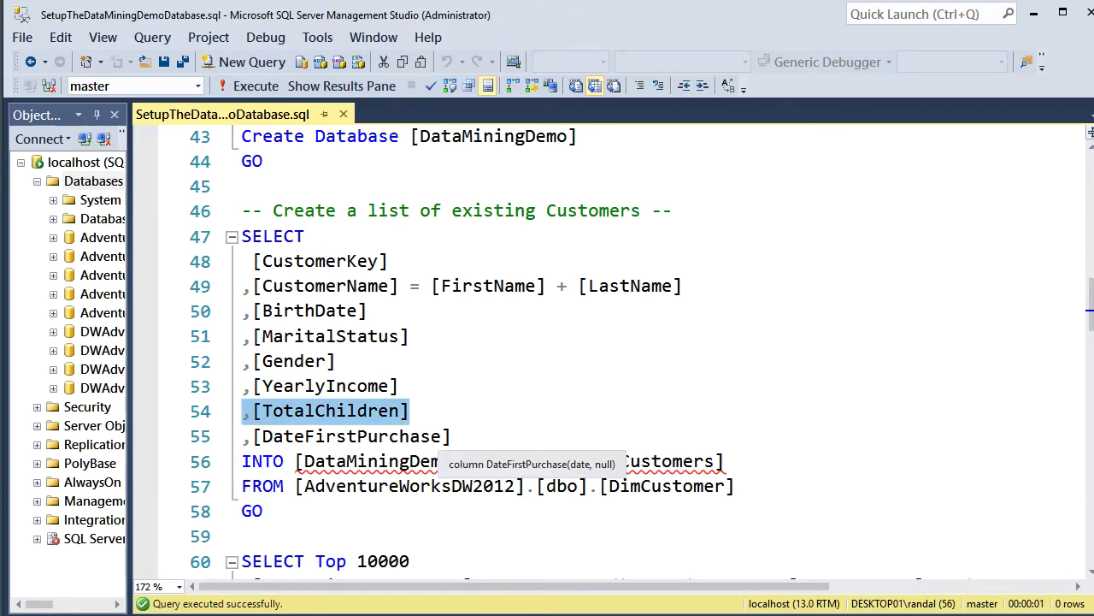
key("Down")
key("End")
key("shift+Home")
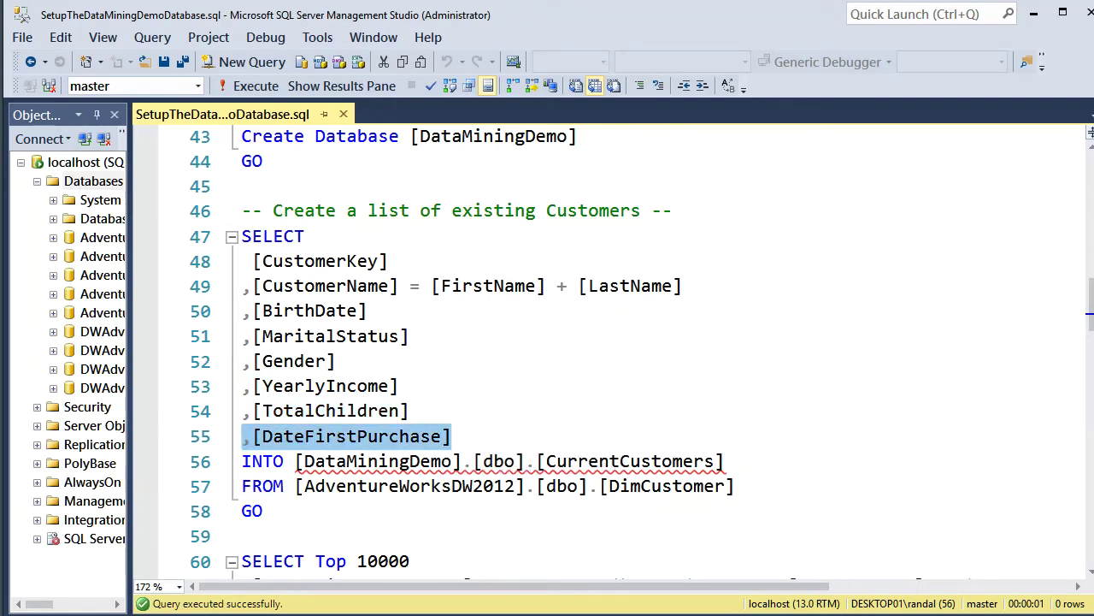
Execute only the SELECT INTO statement that fills the CurrentCustomers table from DimCustomer, and hide the results pane.
key("Down")
key("Down")
key("Down")
key("End")
key("shift+Home")
key("shift+Up")
key("shift+Up")
key("shift+Up")
key("shift+Up")
key("shift+Up")
key("shift+Up")
key("shift+Up")
key("shift+Up")
key("shift+Up")
key("shift+Up")
key("shift+Up")
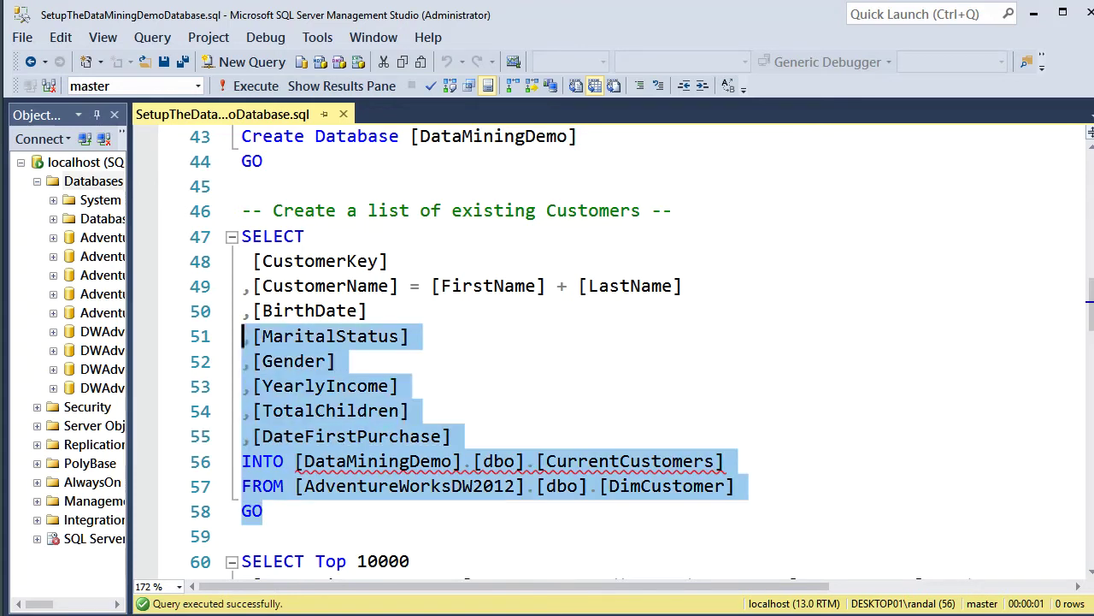
key("F5")
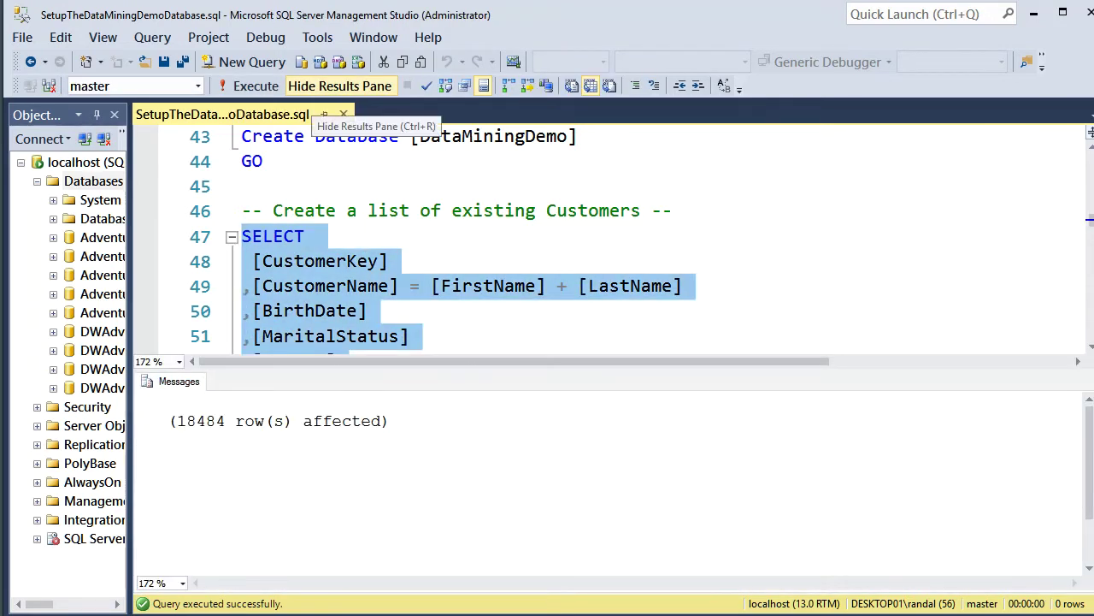
left_click(339, 85)
Examine the row limit and DimCustomer source of the PotentialCustomers query, comparing it with the CurrentCustomers query.
scroll(599, 342, "down", 1)
scroll(598, 342, "down", 3)
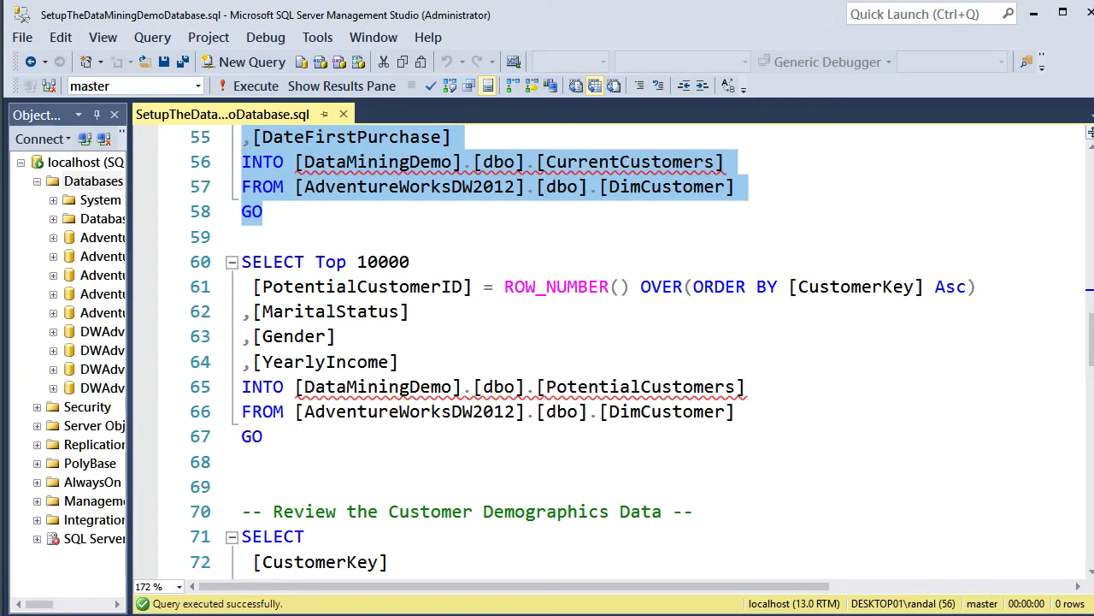
double_click(383, 261)
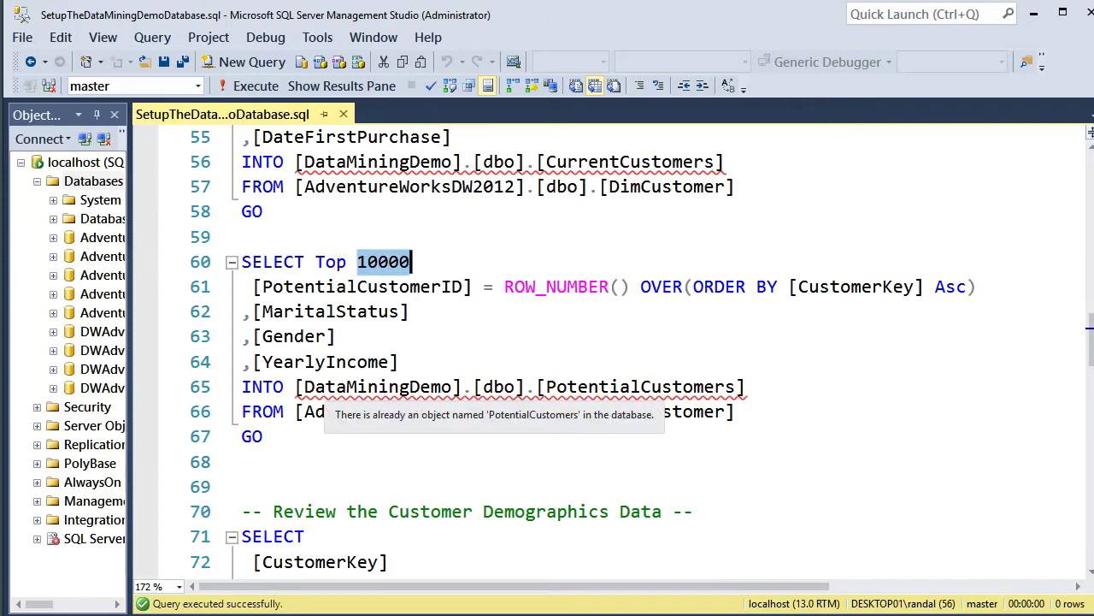
left_click_drag(735, 411, 243, 411)
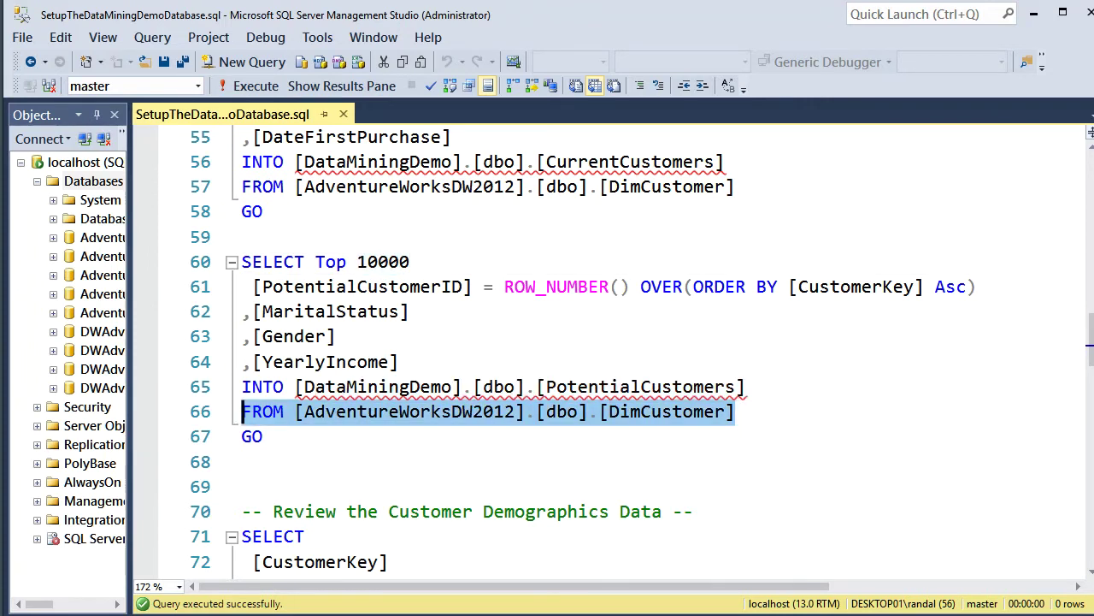
scroll(598, 342, "up", 2)
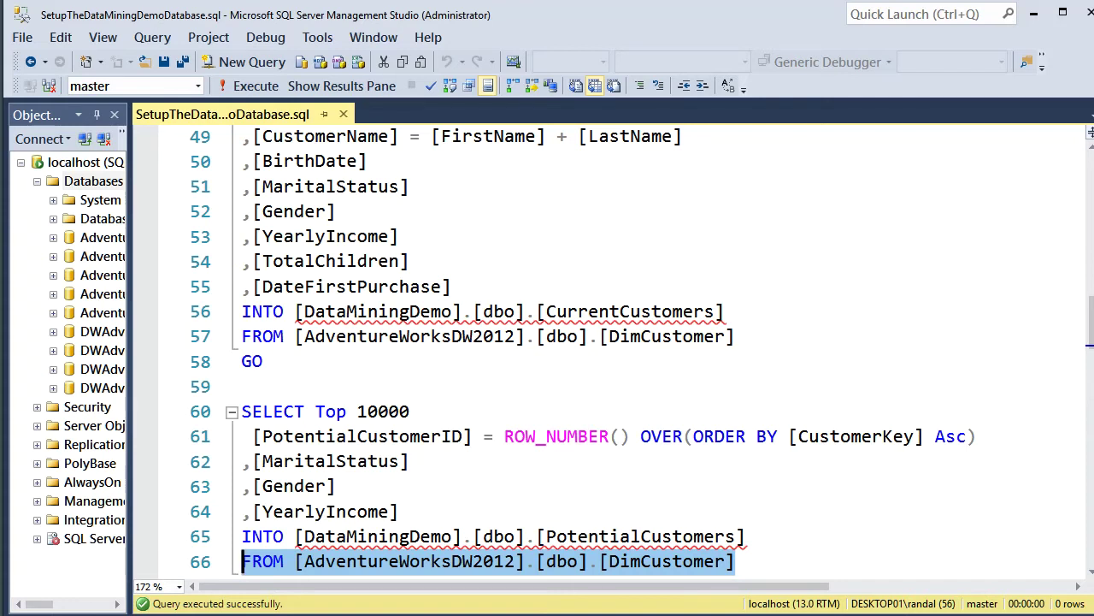
scroll(598, 342, "up", 2)
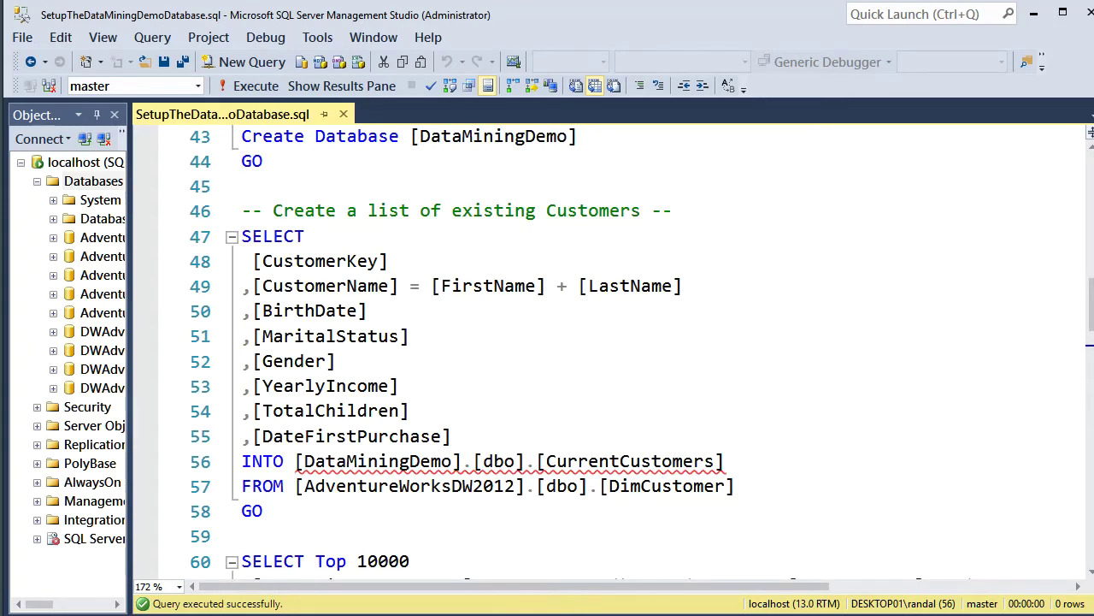
scroll(342, 285, "down", 2)
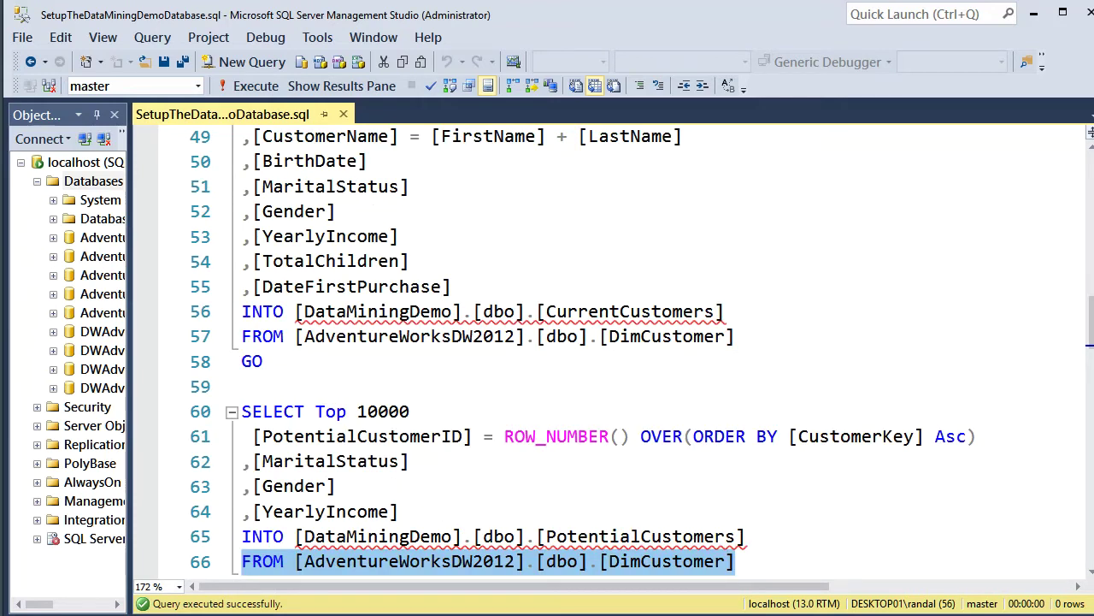
Execute only the SELECT Top 10000 statement that fills the PotentialCustomers table, and hide the results pane.
scroll(598, 342, "down", 2)
left_click_drag(263, 436, 243, 262)
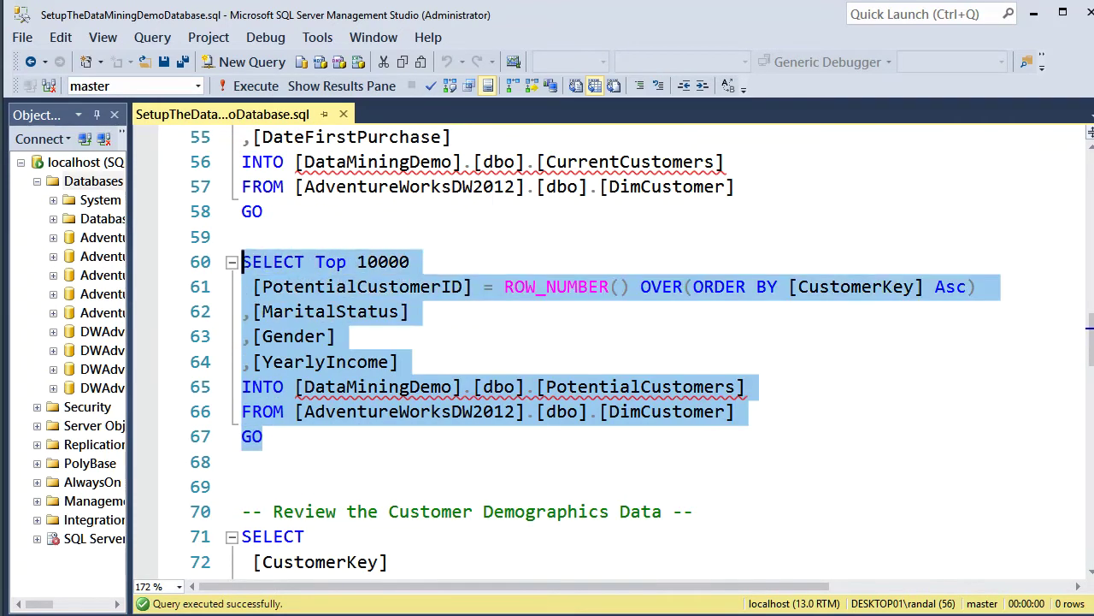
key("F5")
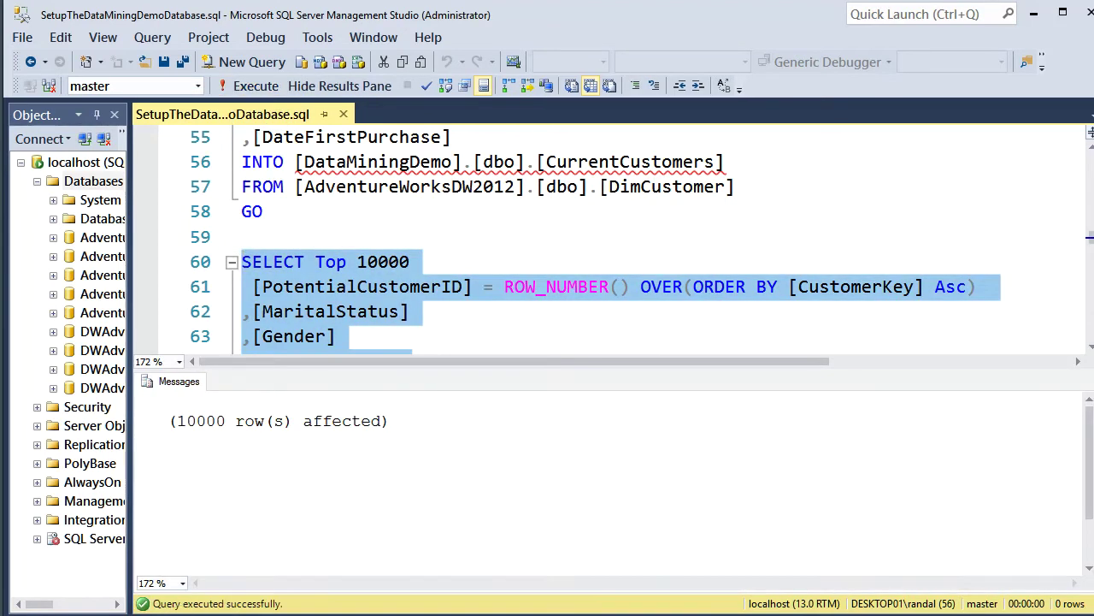
key("ctrl+r")
Highlight the MaritalStatus, Gender and YearlyIncome columns in the PotentialCustomers query.
left_click(348, 311)
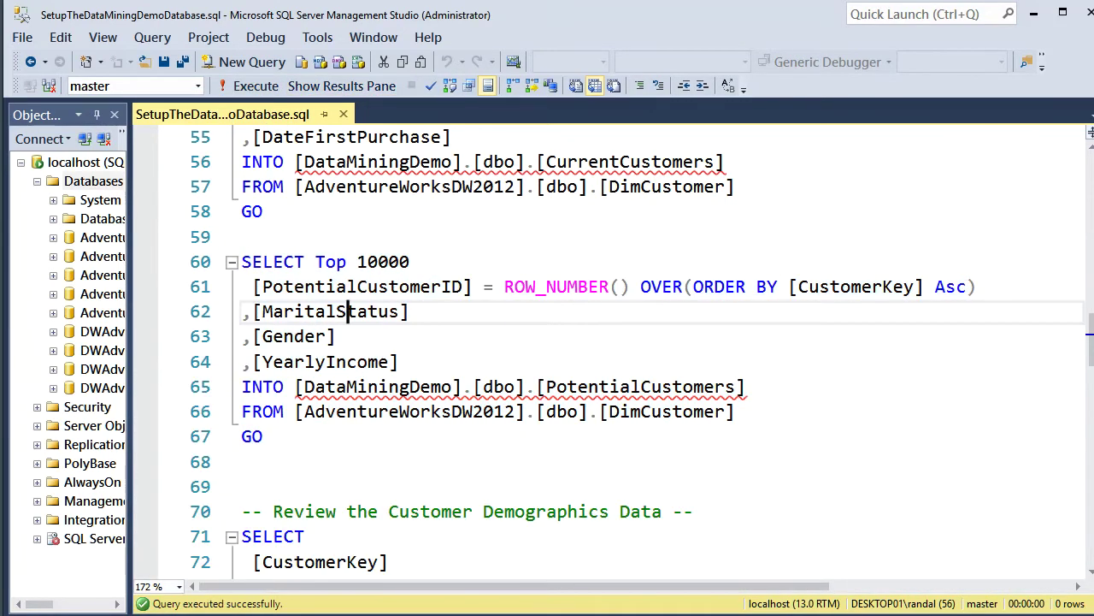
left_click_drag(399, 362, 243, 312)
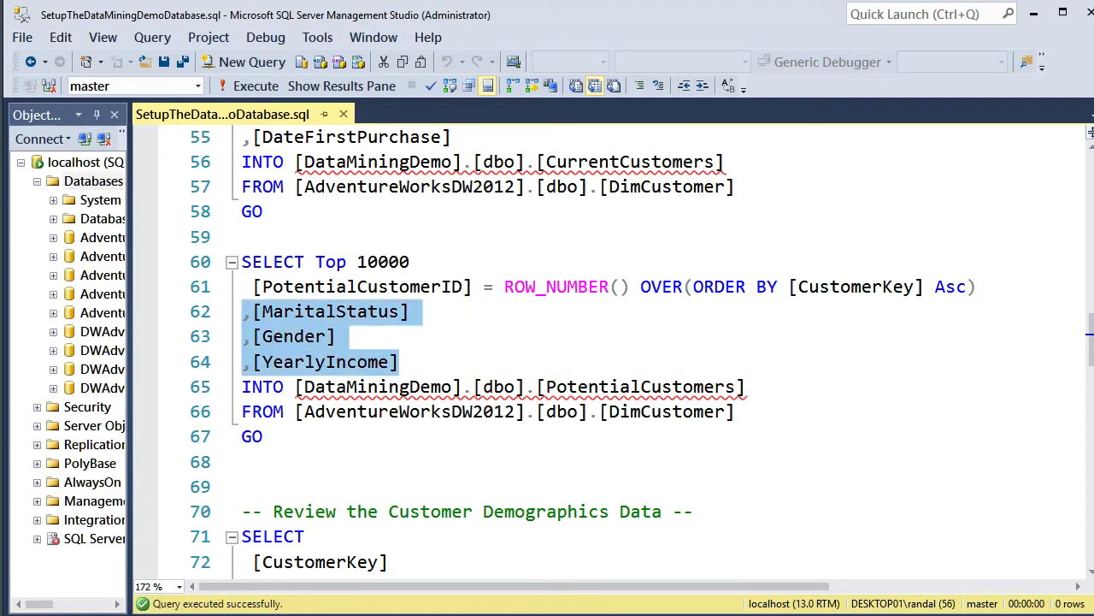
Run the demographics review query on the CurrentCustomers table to view its rows, and hide the results pane.
scroll(599, 351, "down", 1)
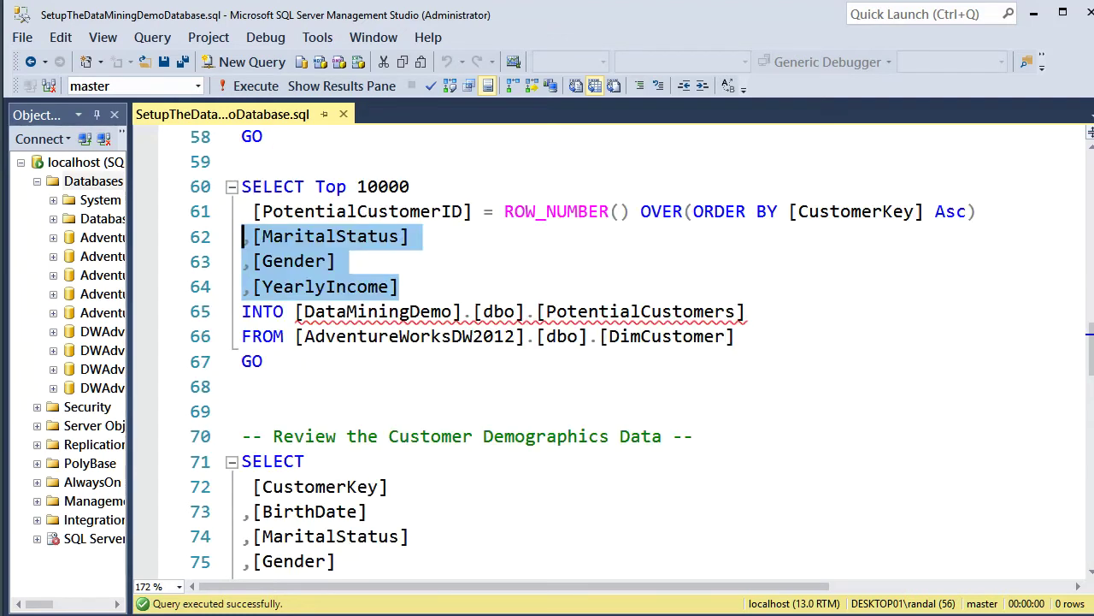
scroll(598, 350, "down", 3)
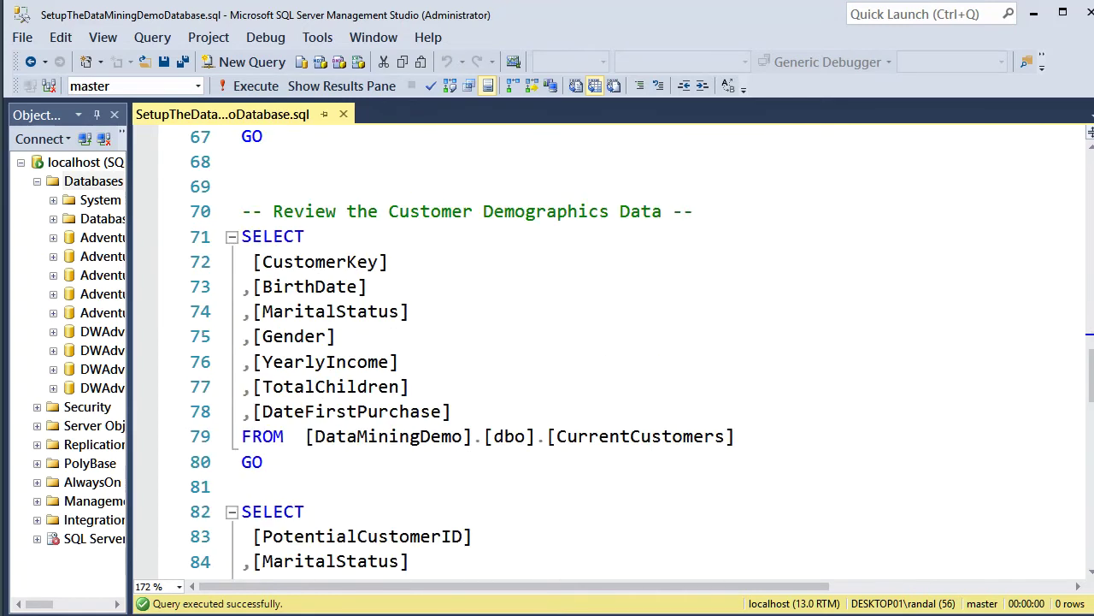
left_click_drag(263, 462, 242, 236)
key("F5")
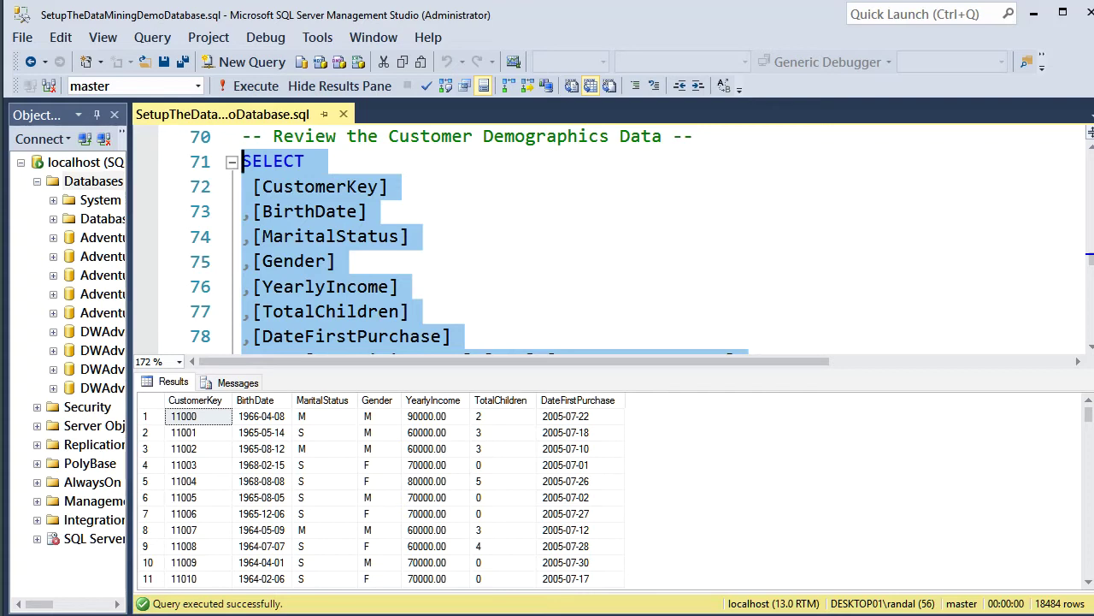
key("ctrl+r")
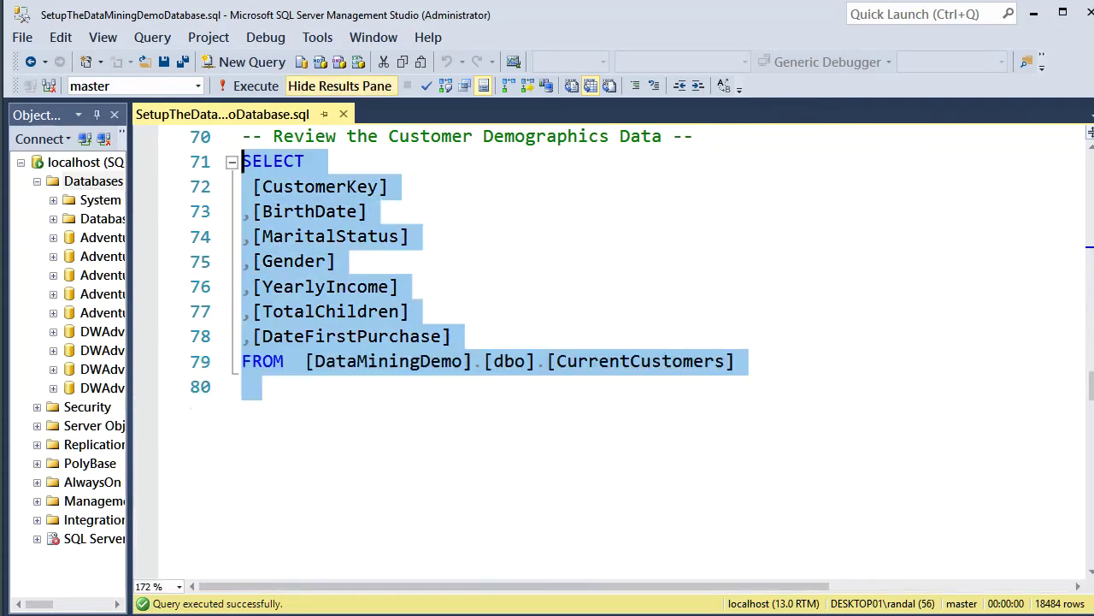
Look back over the database setup part of the script, and rerun the demographics review query on the CurrentCustomers table.
scroll(598, 342, "up", 10)
scroll(598, 342, "up", 3)
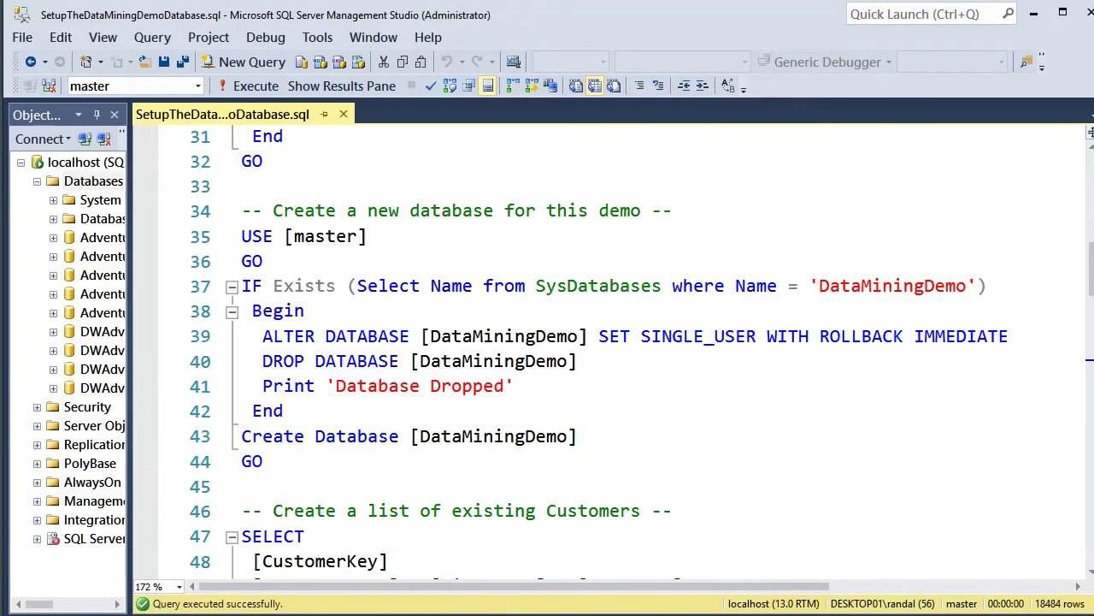
scroll(599, 385, "down", 4)
scroll(599, 384, "up", 4)
scroll(599, 342, "up", 2)
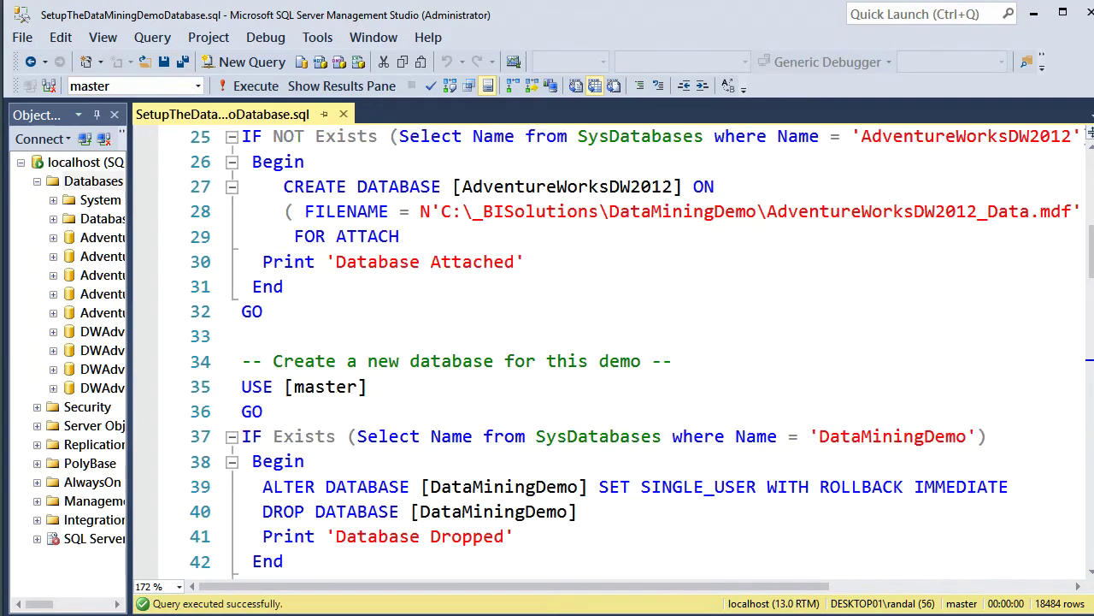
scroll(599, 342, "down", 5)
scroll(598, 351, "down", 9)
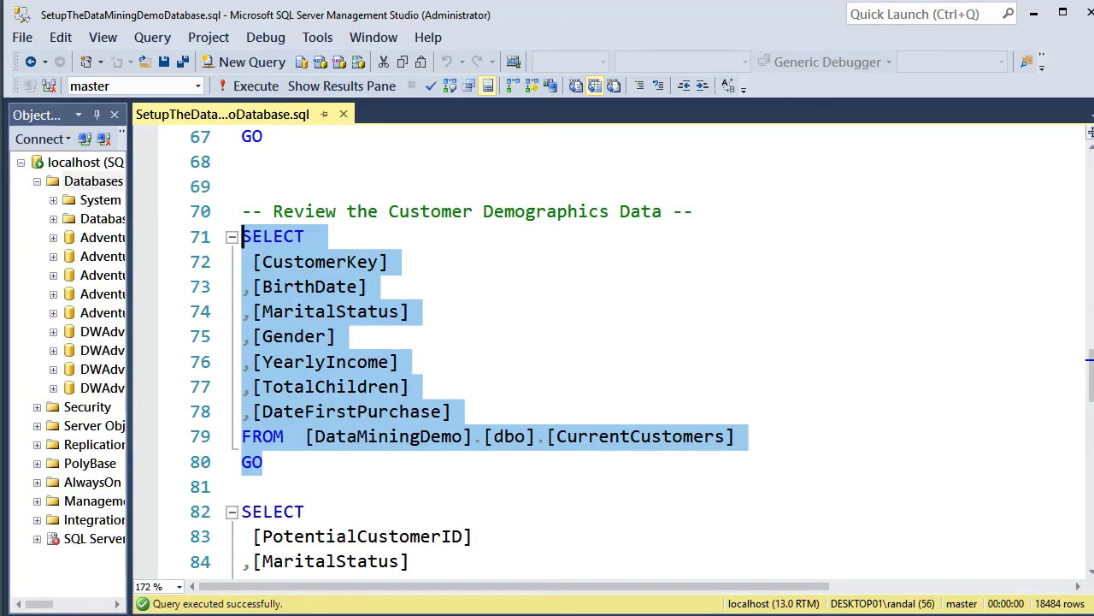
key("F5")
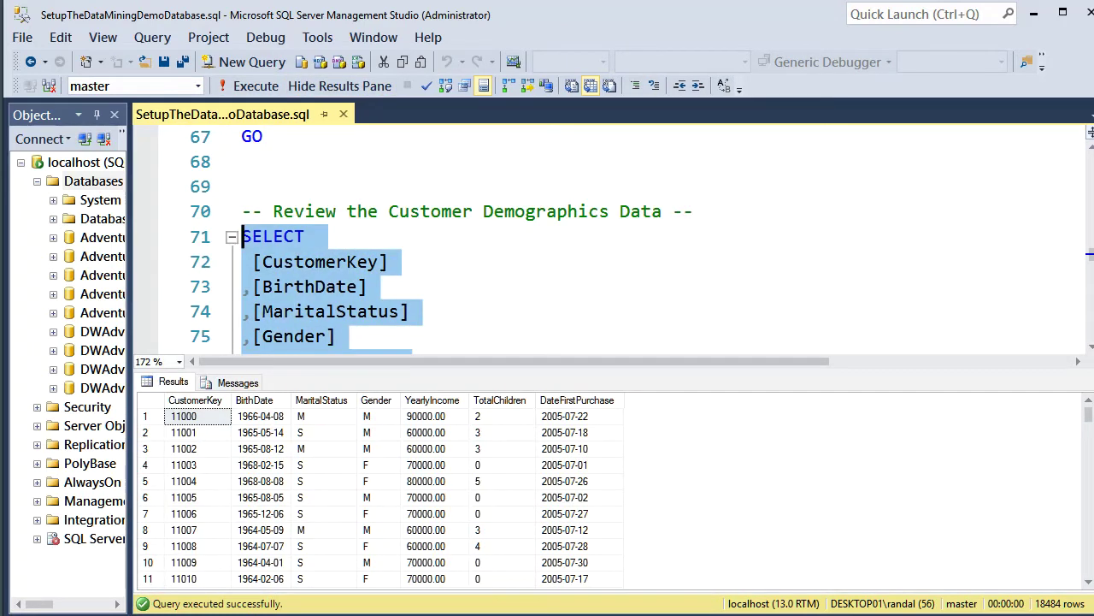
Examine the CustomerKey, BirthDate, YearlyIncome and DateFirstPurchase values of the current customers, and hide the results pane.
left_click(197, 415)
left_click(261, 432)
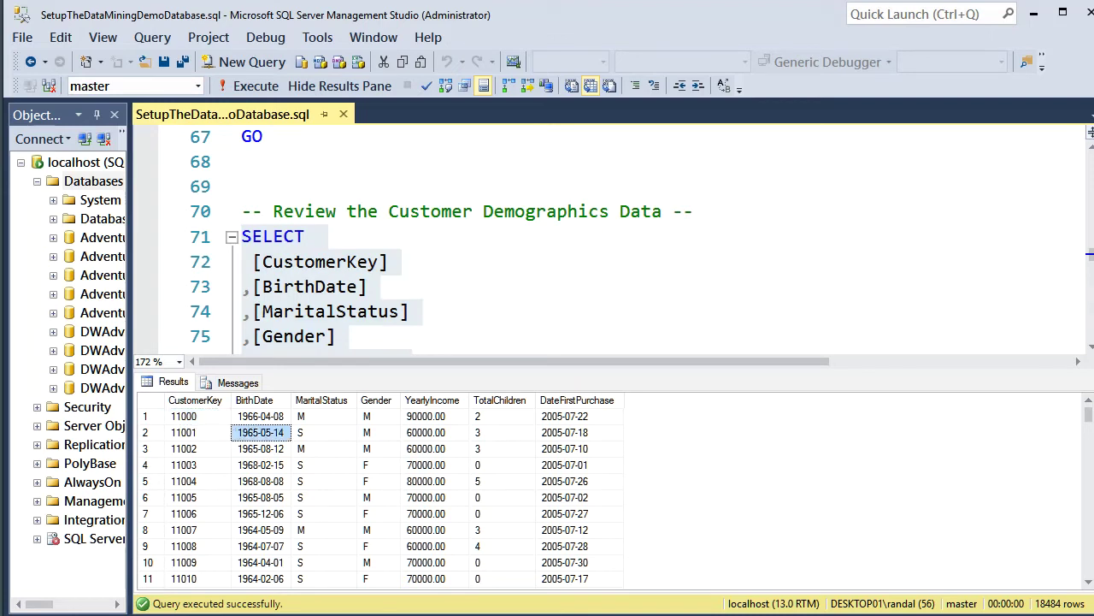
left_click_drag(433, 415, 433, 432)
left_click_drag(578, 432, 578, 448)
left_click(578, 513)
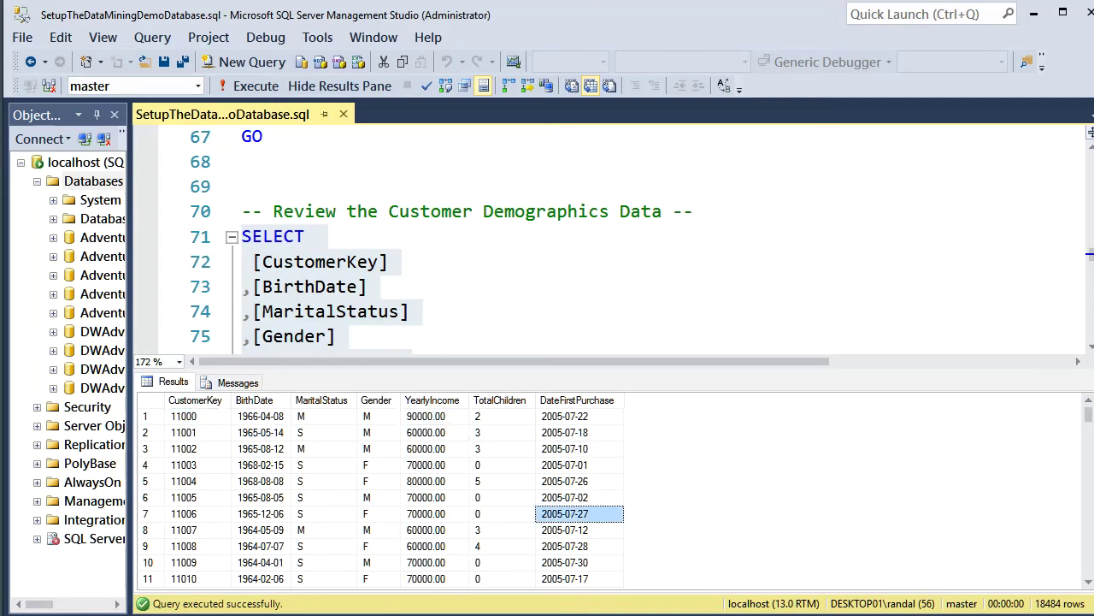
left_click(340, 86)
Run the demographics review query on the PotentialCustomers table to view its rows, and hide the results pane.
scroll(609, 351, "down", 3)
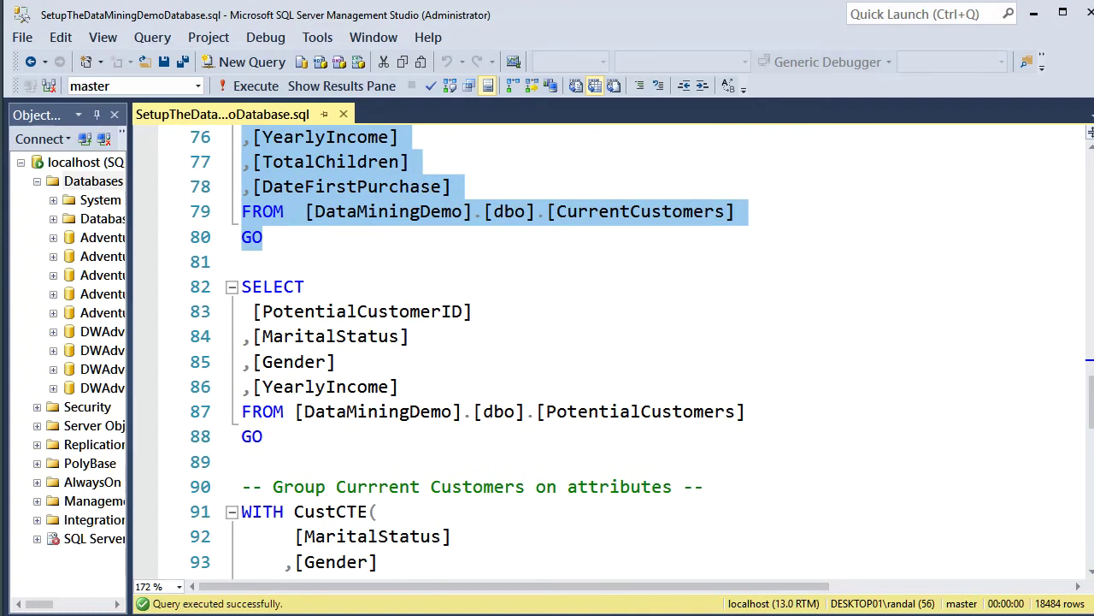
left_click_drag(282, 436, 242, 282)
key("F5")
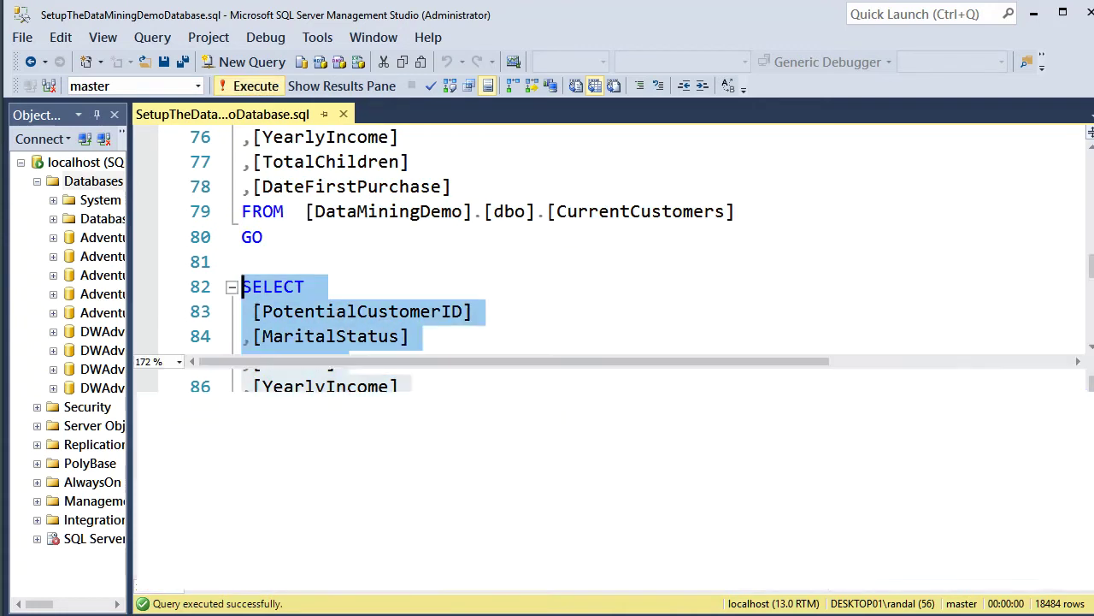
scroll(611, 239, "down", 1)
scroll(611, 239, "down", 1)
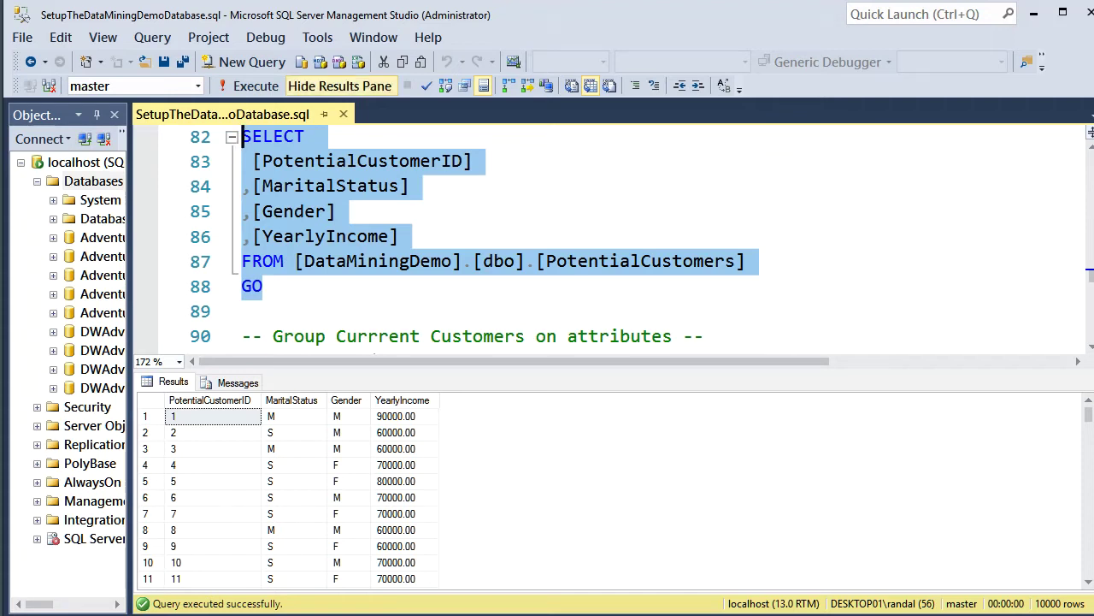
left_click(340, 86)
Return to the CurrentCustomers review query, execute it again for comparison with the potential customers, and hide its results.
scroll(612, 350, "up", 3)
left_click_drag(263, 311, 243, 236)
scroll(243, 236, "up", 2)
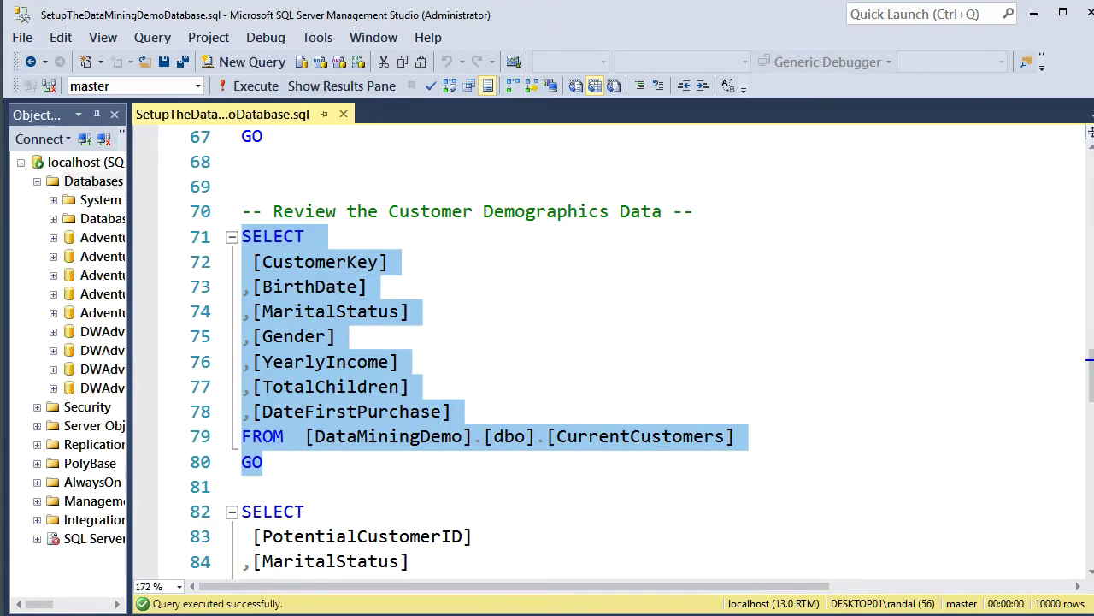
left_click(255, 85)
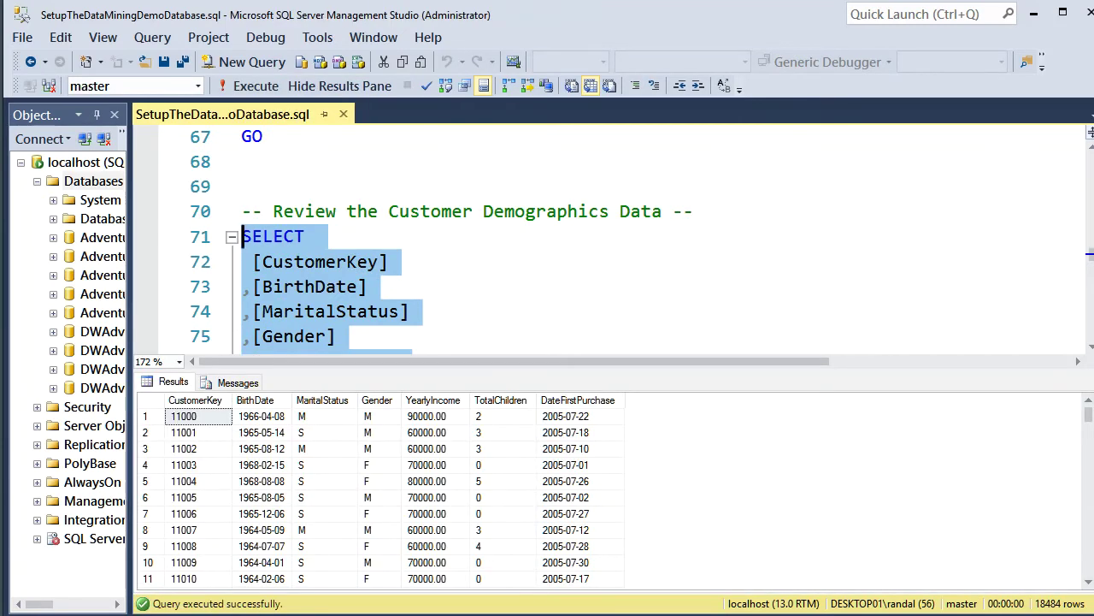
left_click(339, 86)
Read through the CustCTE query that groups current customers on attributes, and execute only that query.
scroll(612, 351, "down", 5)
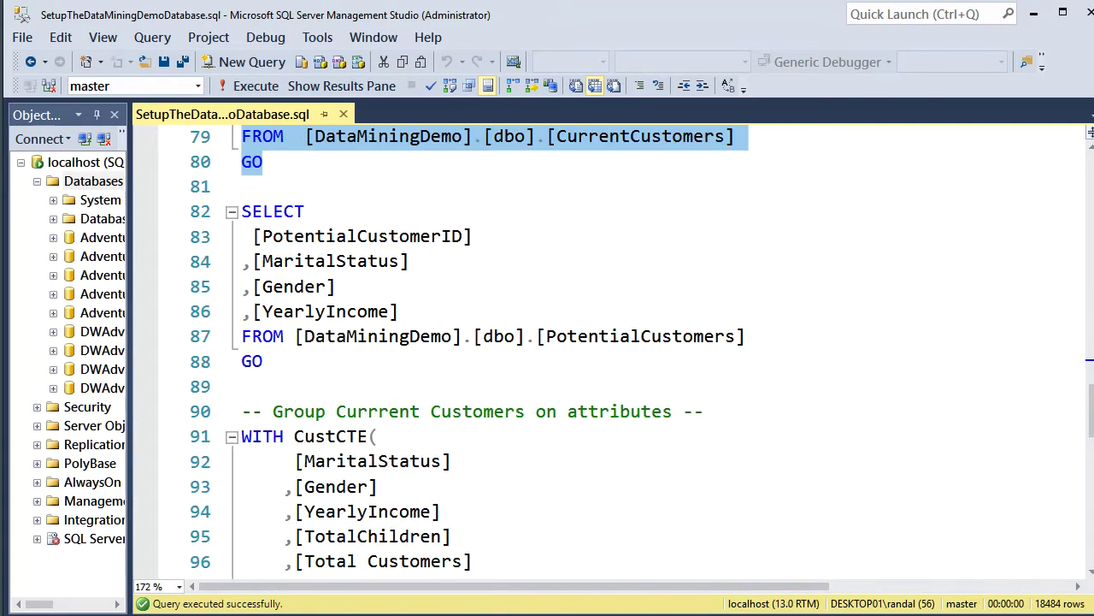
scroll(611, 351, "down", 1)
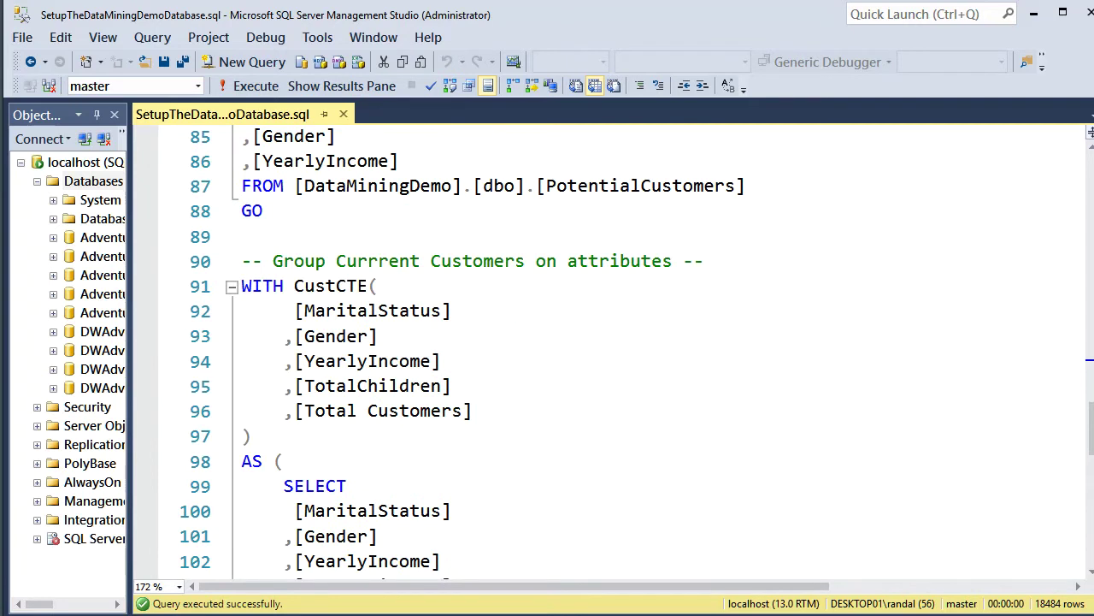
scroll(368, 436, "down", 1)
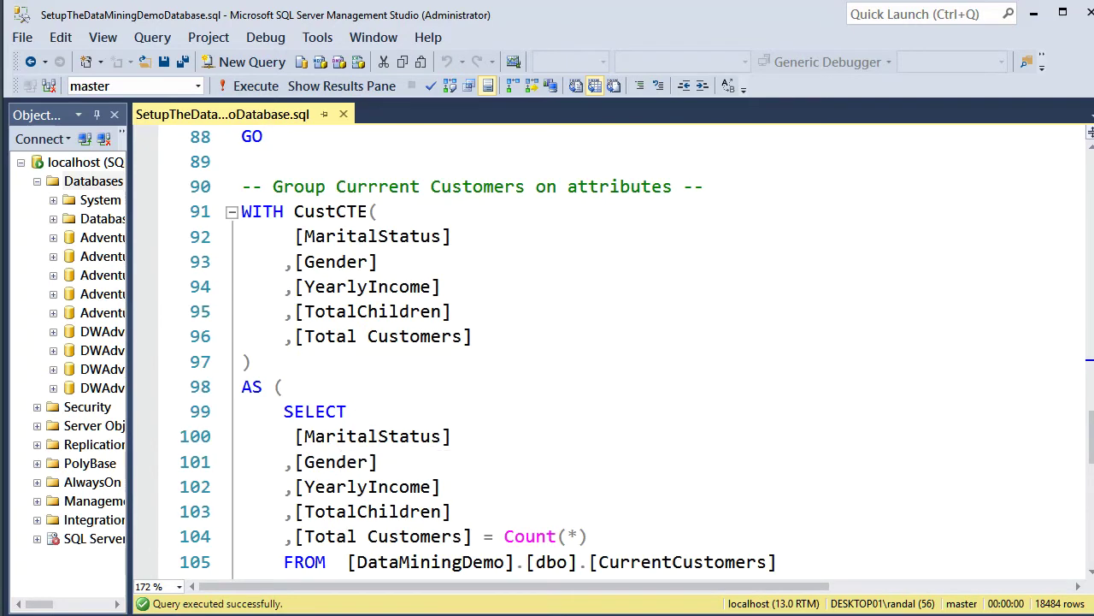
scroll(611, 351, "down", 4)
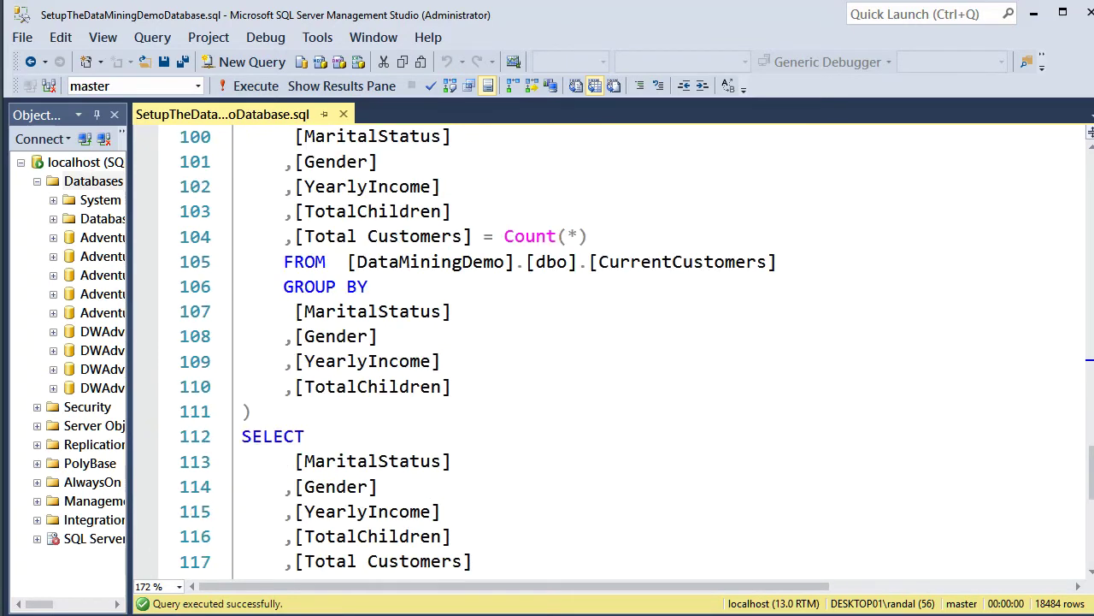
scroll(611, 351, "down", 2)
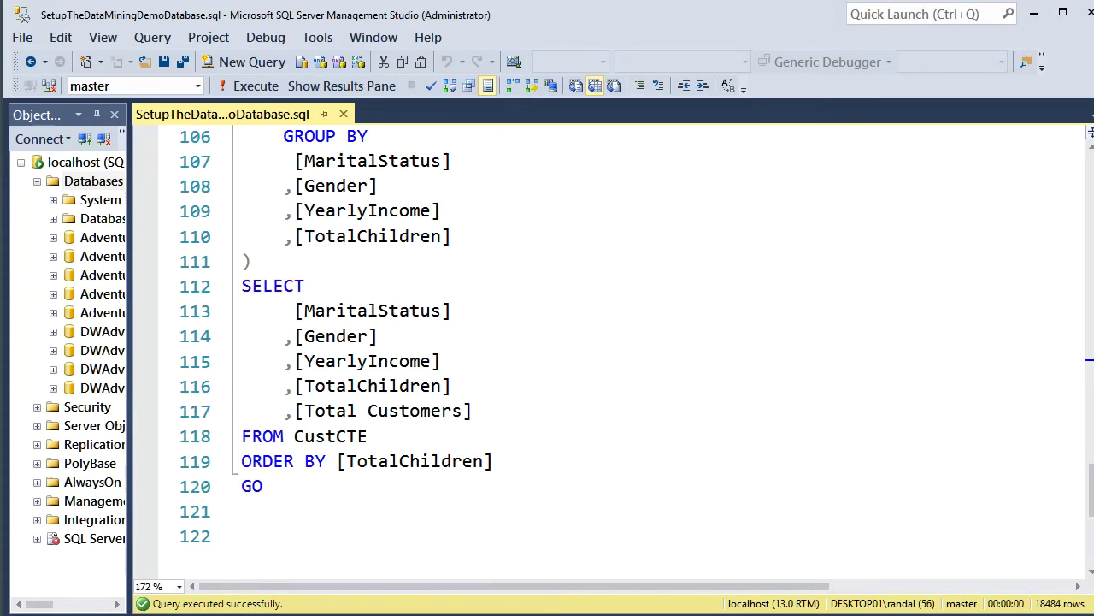
left_click_drag(264, 487, 242, 285)
key("F5")
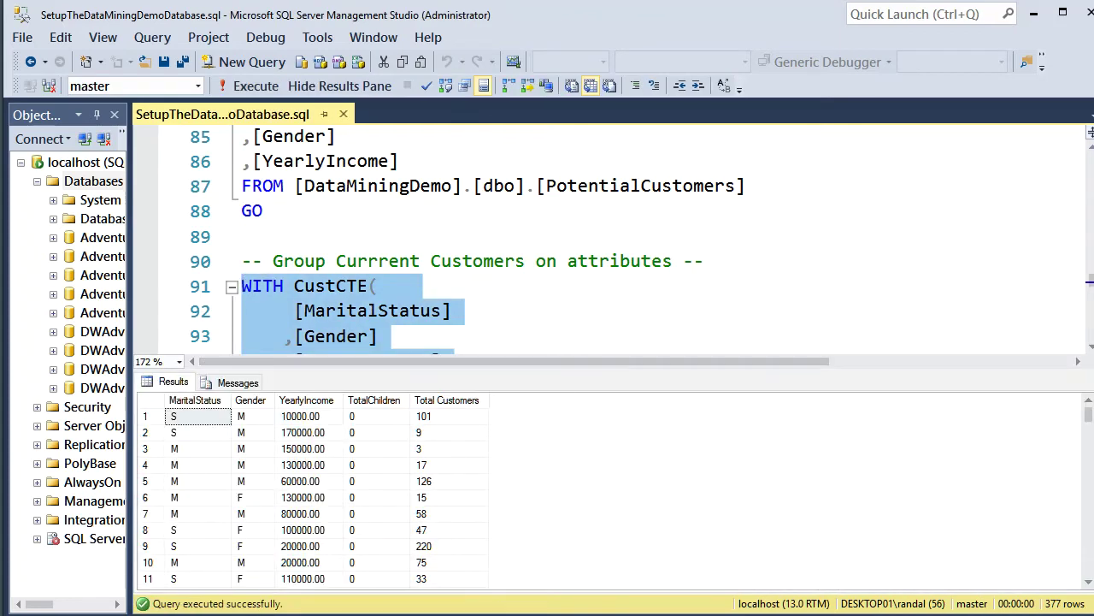
Enlarge the results pane, examine how the grouped rows are ordered by TotalChildren, and hide the results pane.
scroll(599, 240, "down", 8)
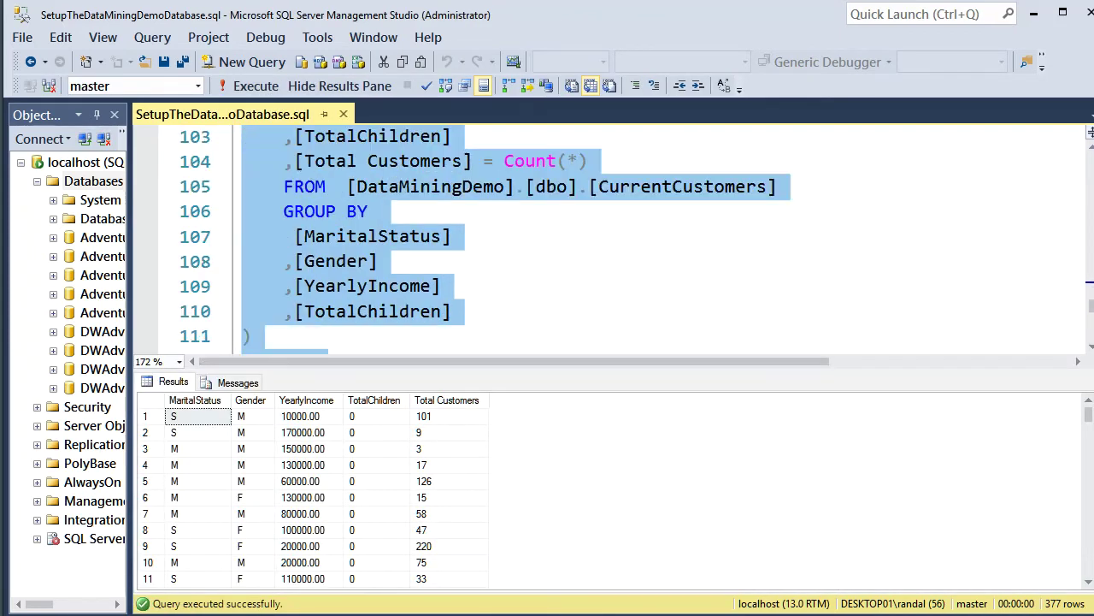
scroll(598, 240, "down", 3)
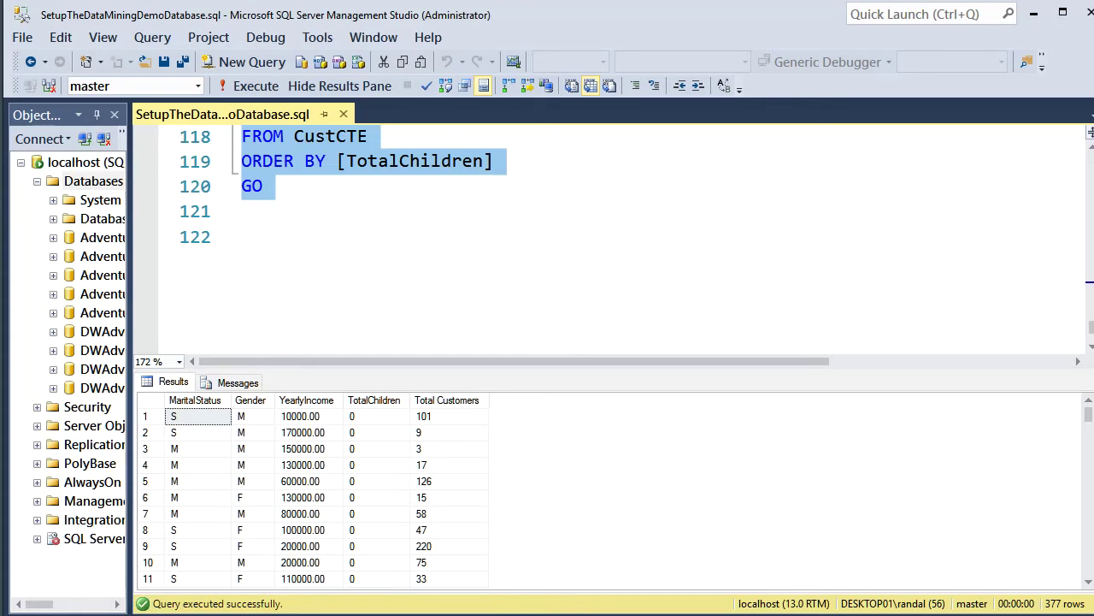
left_click_drag(613, 371, 613, 210)
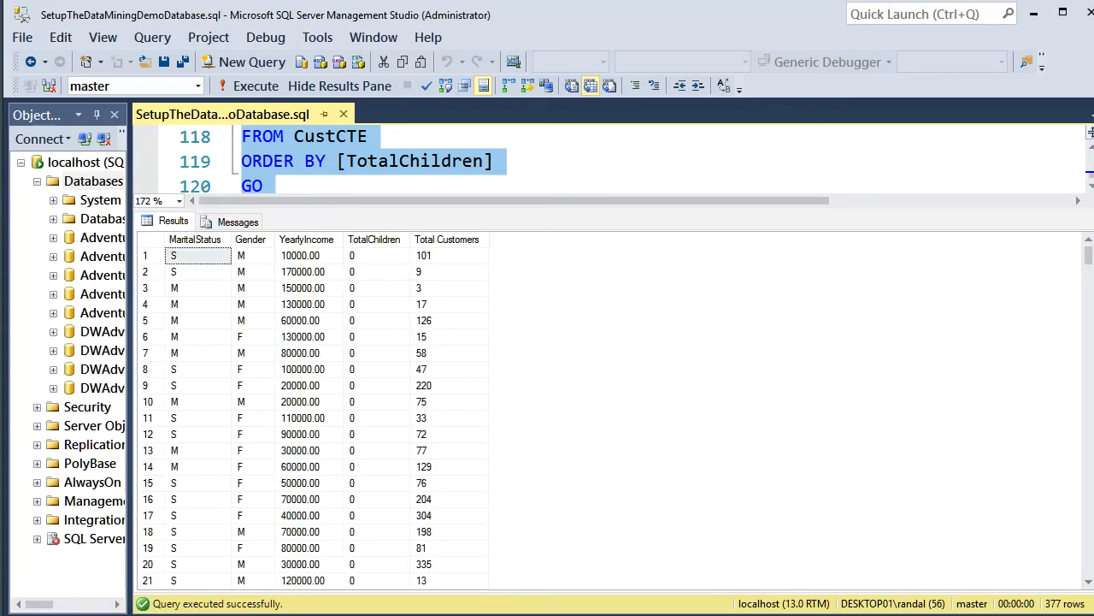
left_click(376, 254)
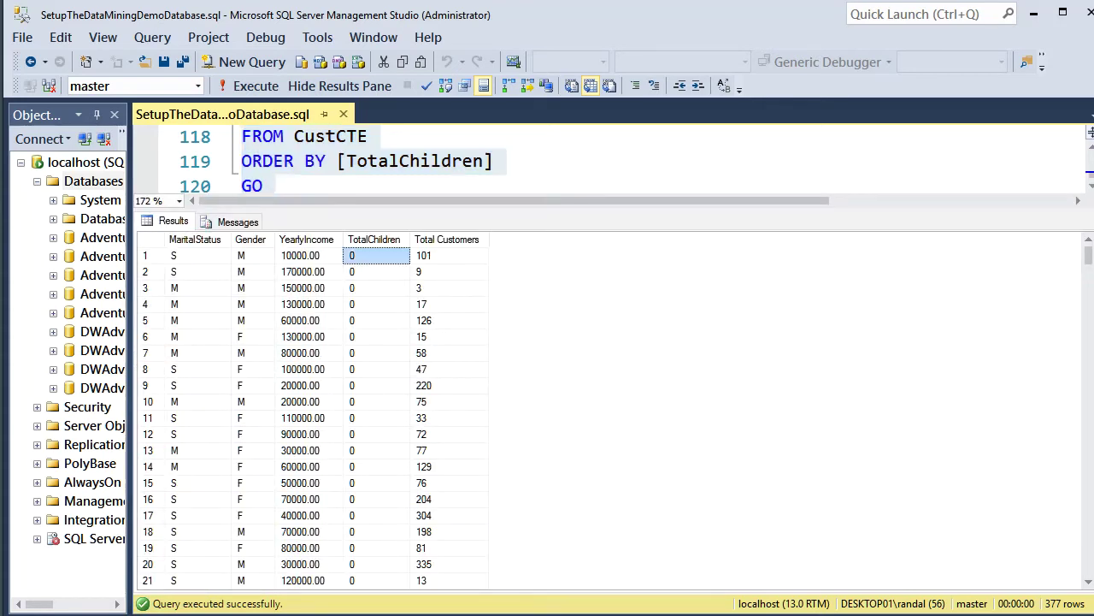
left_click_drag(376, 255, 376, 589)
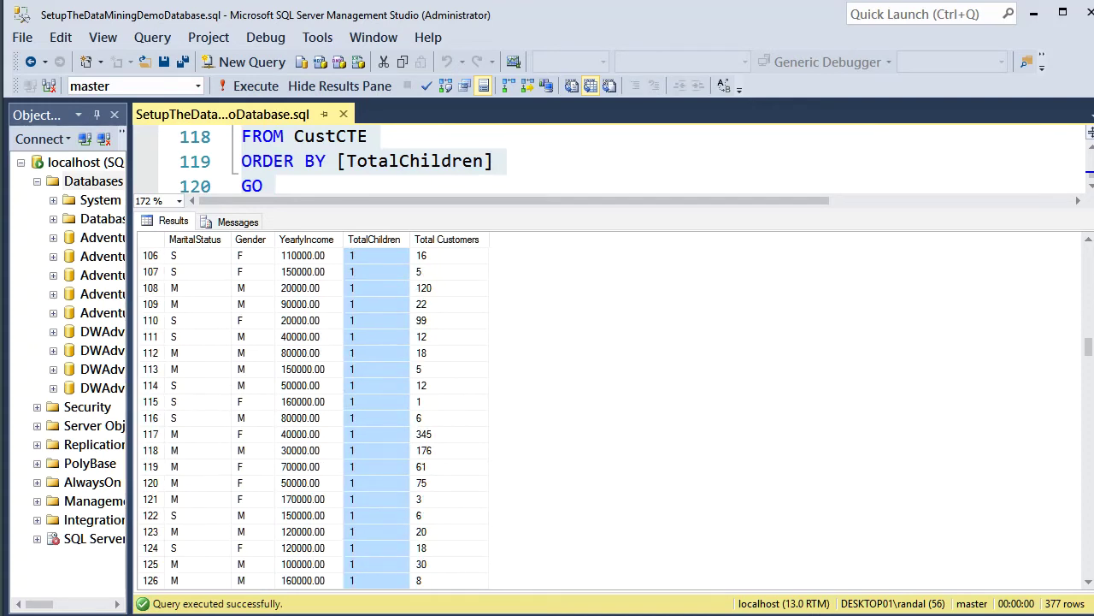
scroll(376, 417, "up", 2)
scroll(376, 417, "up", 17)
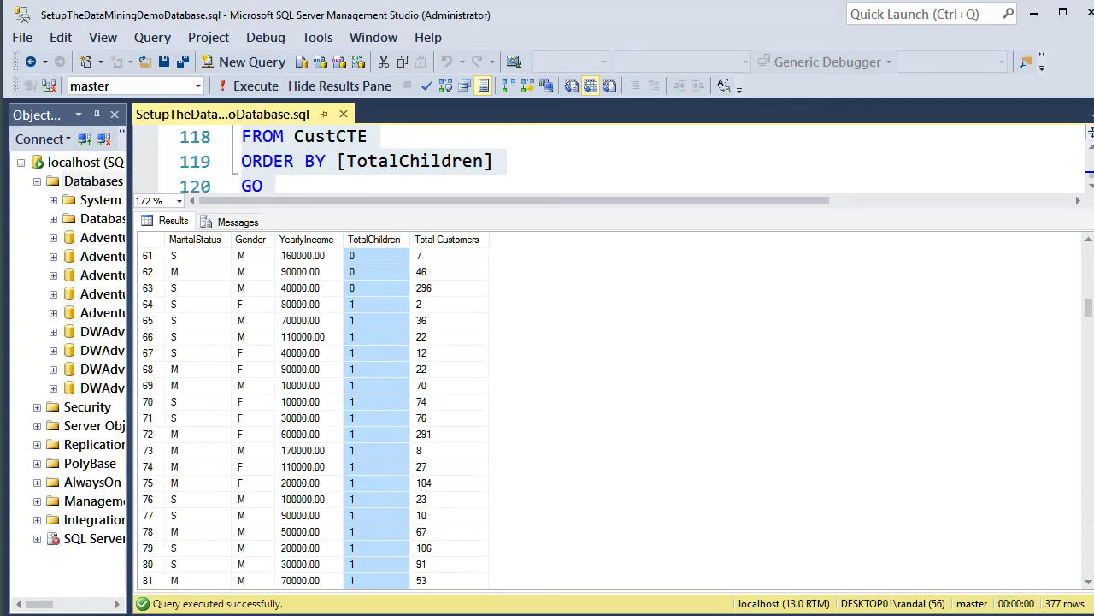
scroll(312, 419, "up", 2)
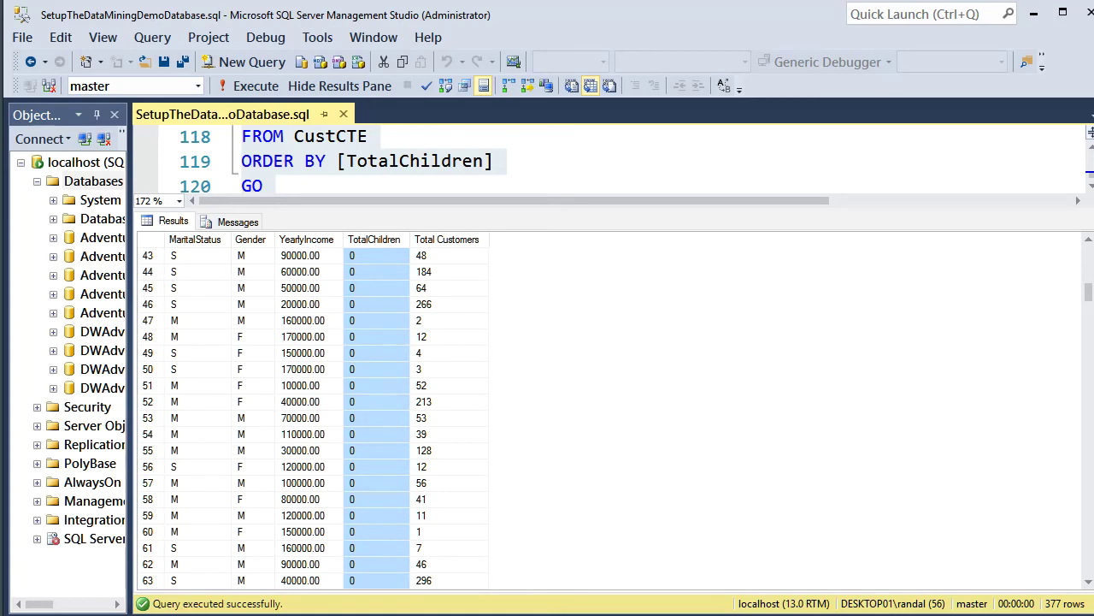
left_click(339, 85)
Begin a second sort field with "Total" after [TotalChildren] in the ORDER BY clause, with the results pane shown.
left_click(496, 161)
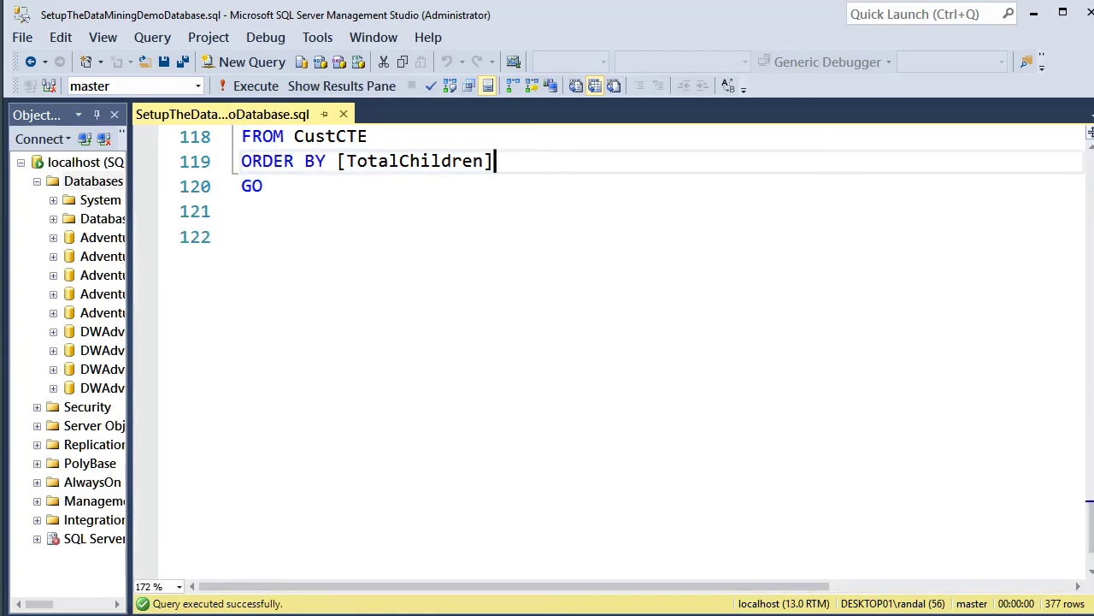
type(",")
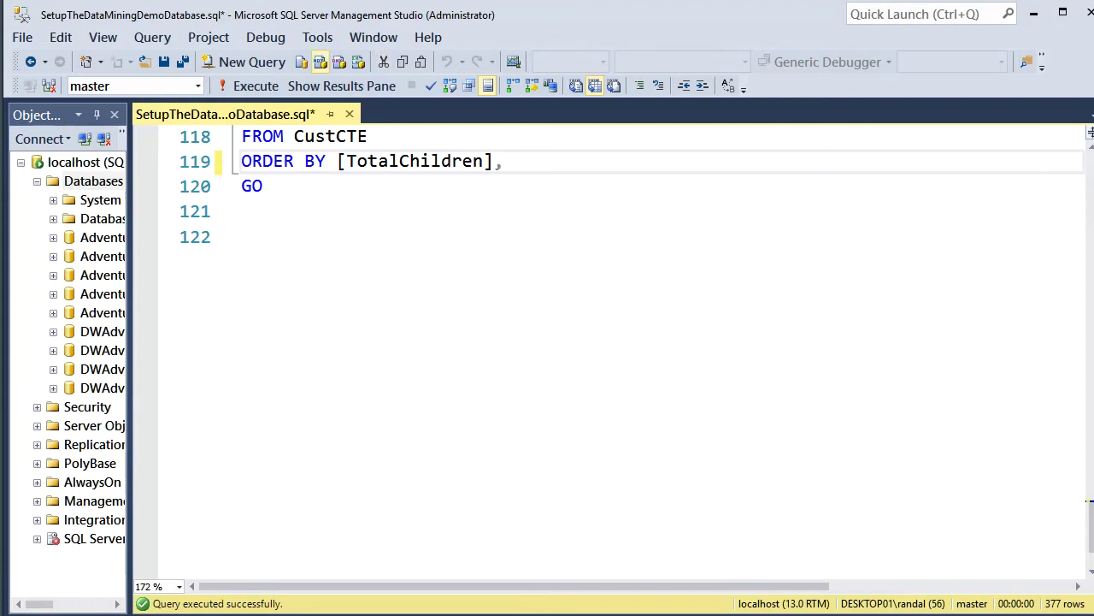
key("ctrl+r")
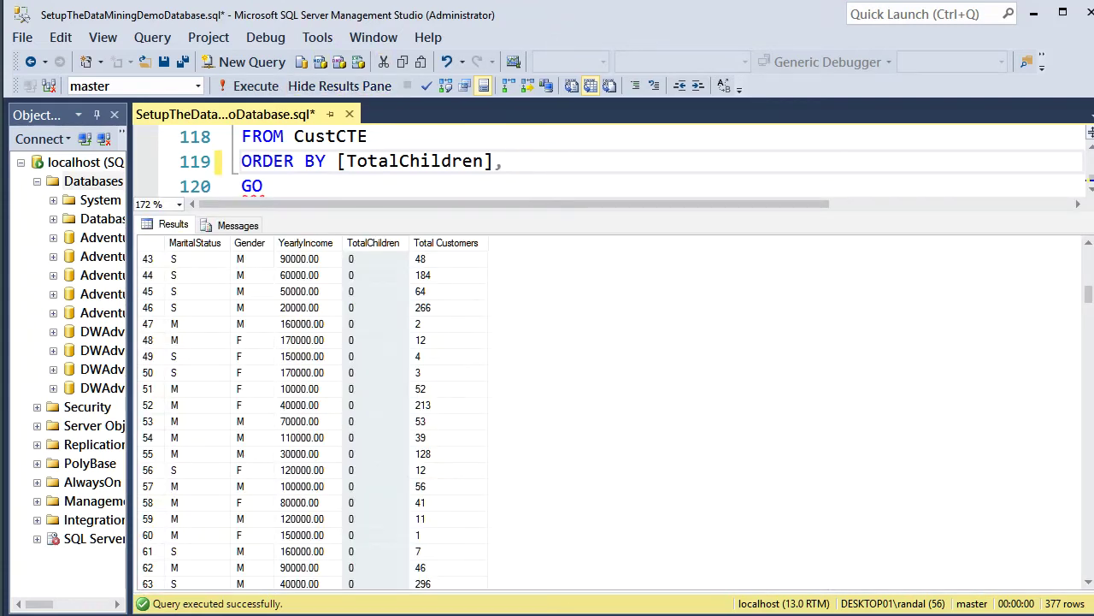
type("Total")
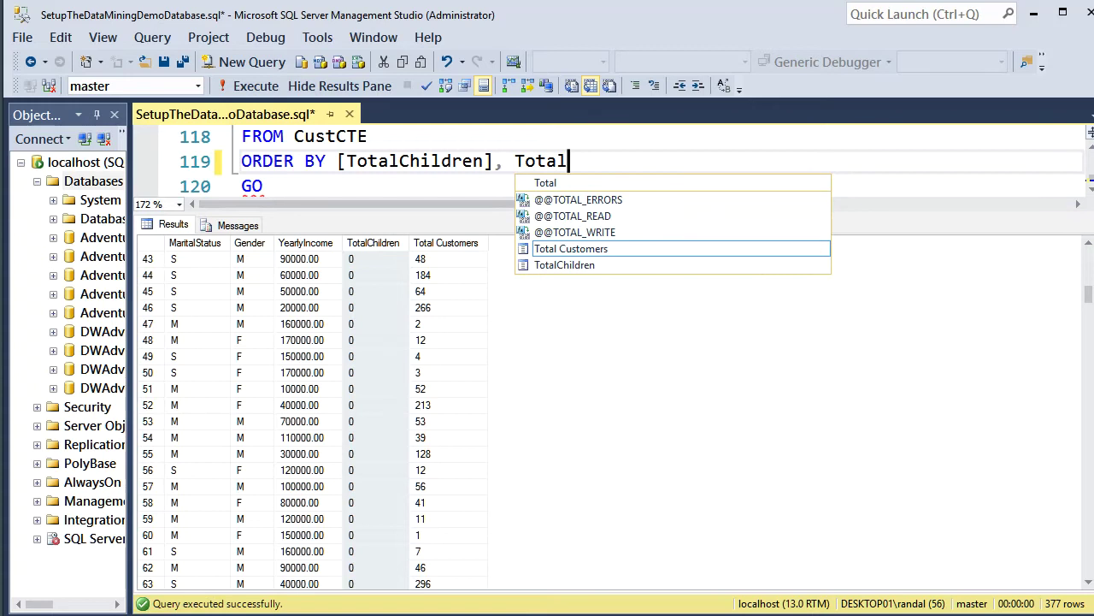
key("Up")
key("Up")
key("Up")
key("Tab")
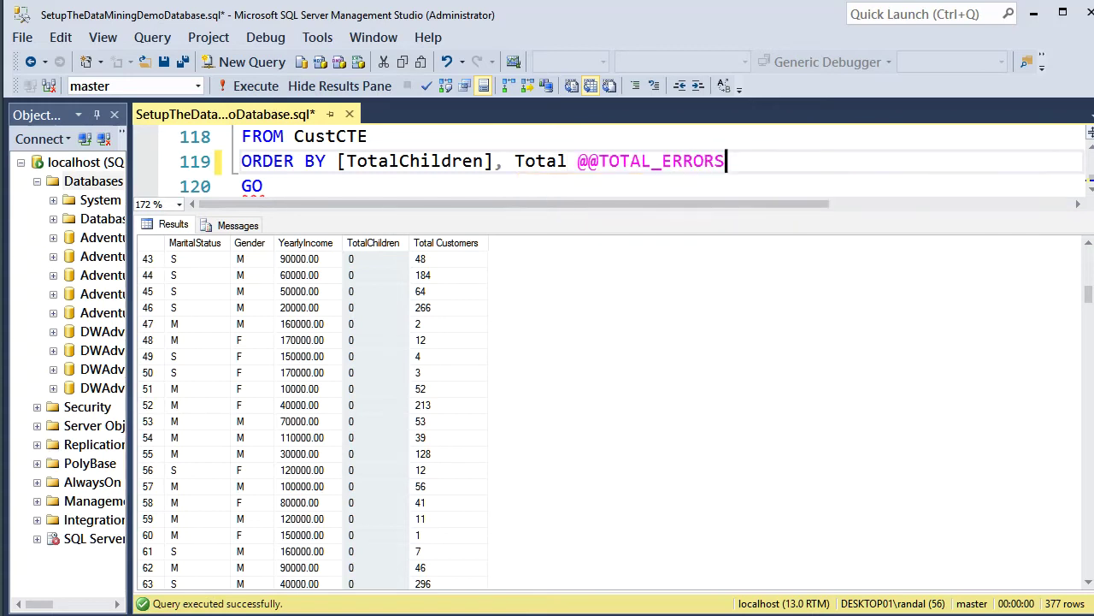
key("ctrl+shift+Left")
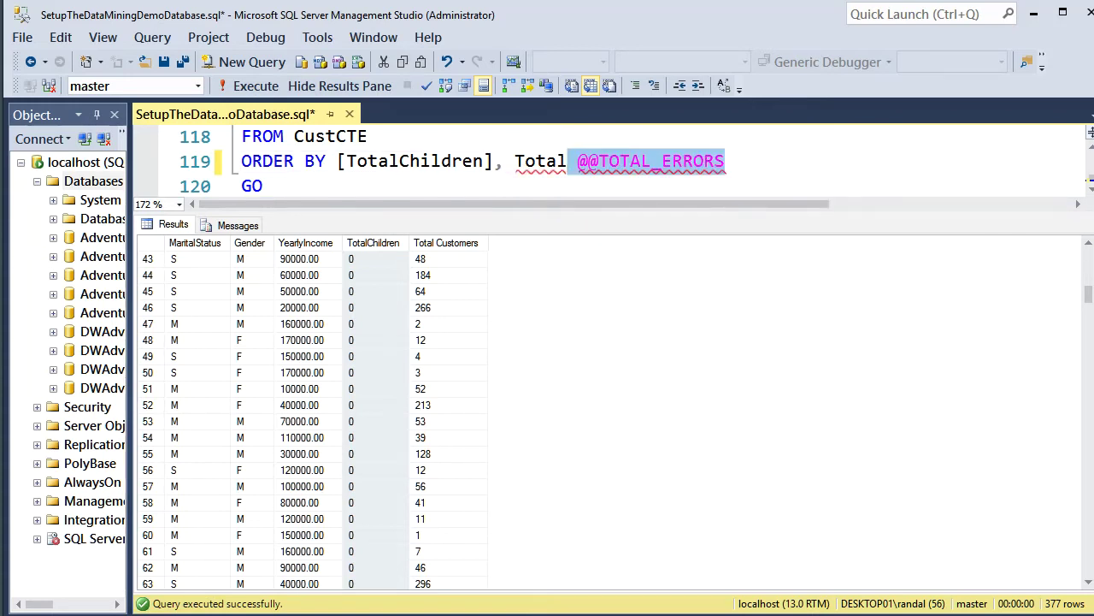
key("BackSpace")
Complete the second sort field of the ORDER BY clause as [Total Customers], enclosed in square brackets.
type("Cy")
key("BackSpace")
type("ustomers")
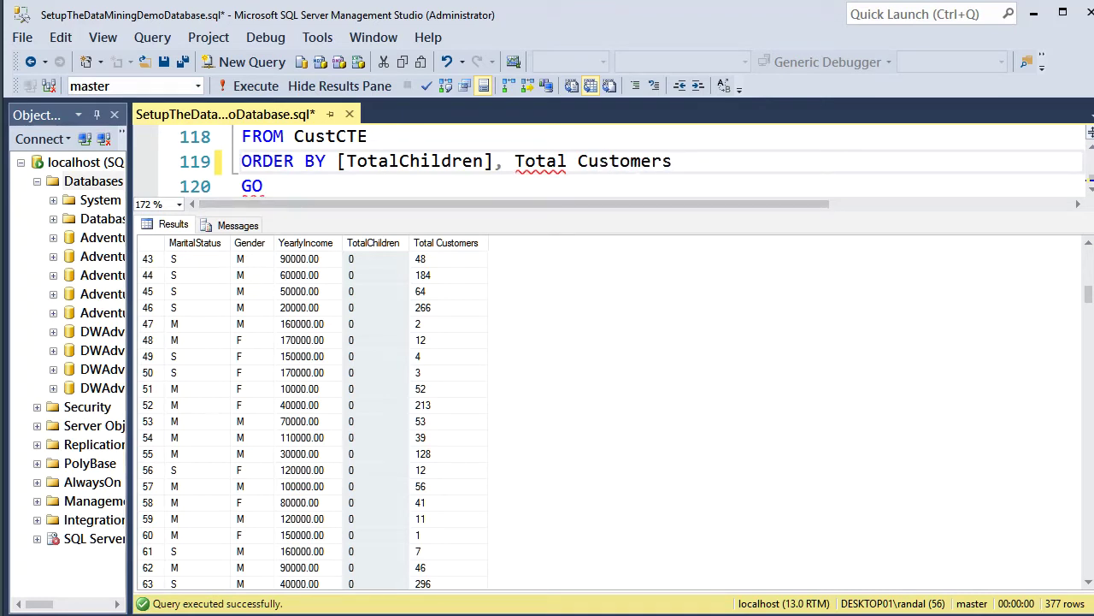
type("[")
key("End")
type("]")
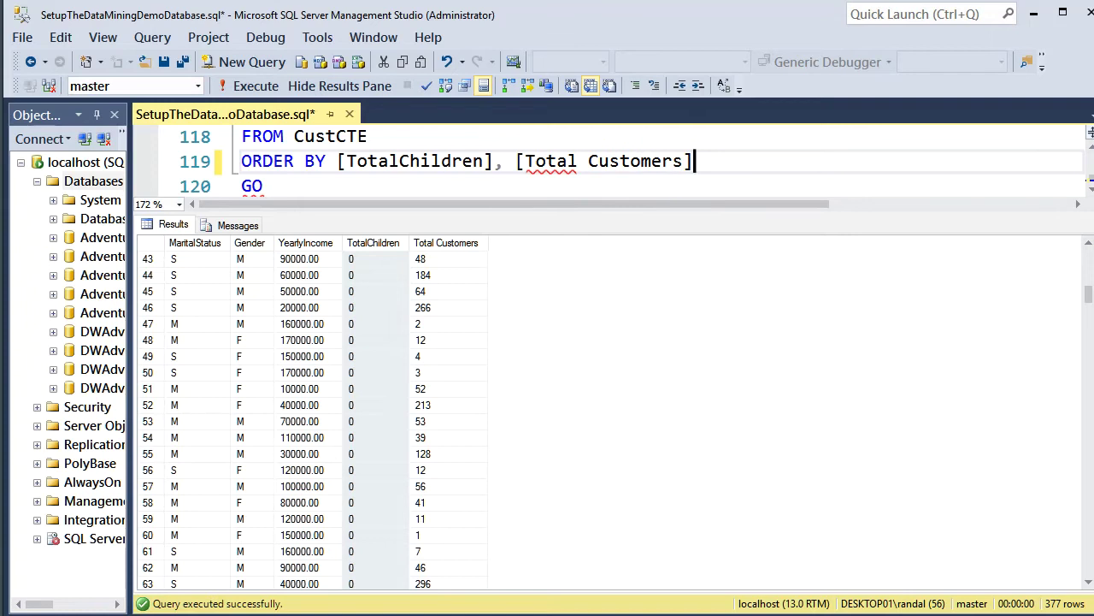
Execute only the customer grouping query at the end of the script with its [TotalChildren], [Total Customers] ordering.
key("ctrl+r")
key("ctrl+End")
key("shift+Up")
key("shift+Up")
key("shift+Up")
key("shift+Up")
key("shift+Up")
key("shift+Up")
key("shift+Up")
key("shift+Up")
key("shift+Up")
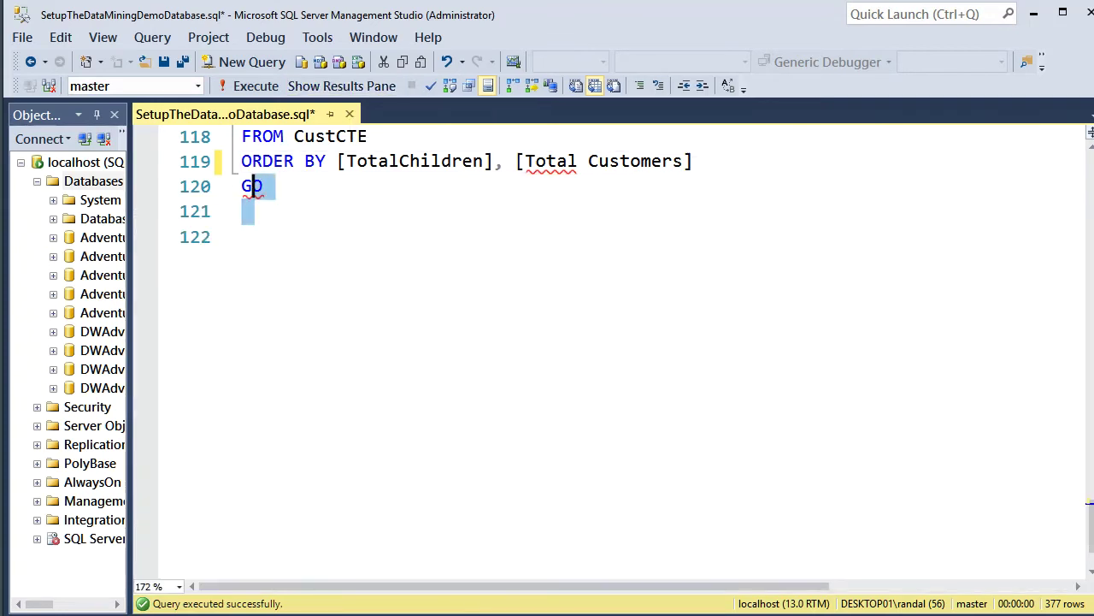
key("shift+Up")
key("shift+Up")
key("shift+Up")
key("shift+Up")
key("shift+Up")
key("shift+Up")
key("shift+Up")
key("shift+Up")
key("shift+Up")
key("shift+Up")
key("shift+Up")
key("shift+Up")
key("shift+Up")
key("shift+Up")
key("shift+Up")
key("shift+Up")
key("shift+Up")
key("shift+Up")
key("shift+Up")
key("shift+Up")
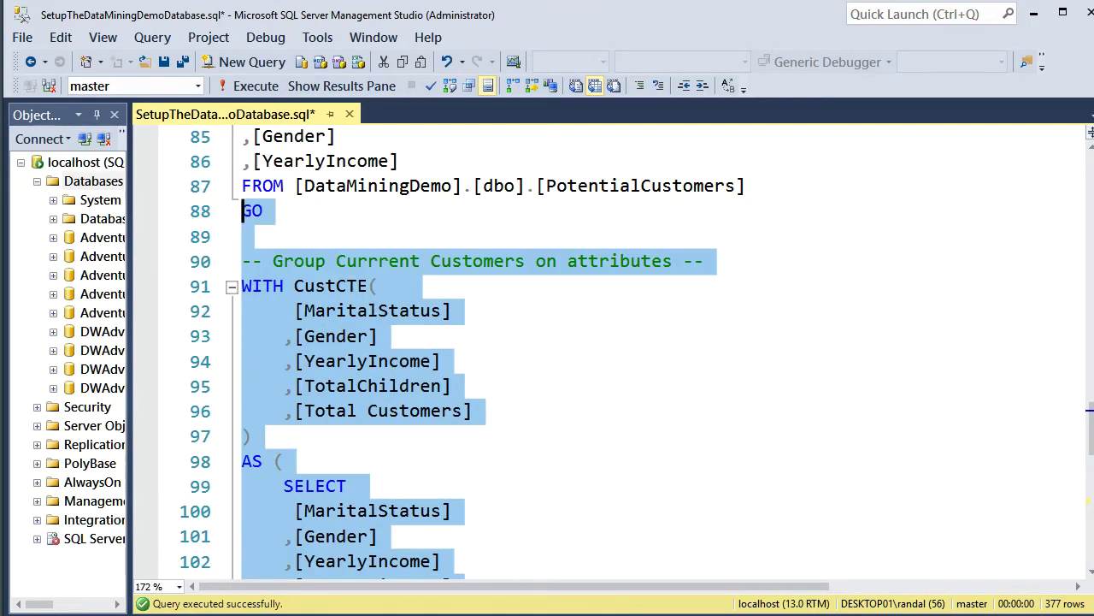
key("F5")
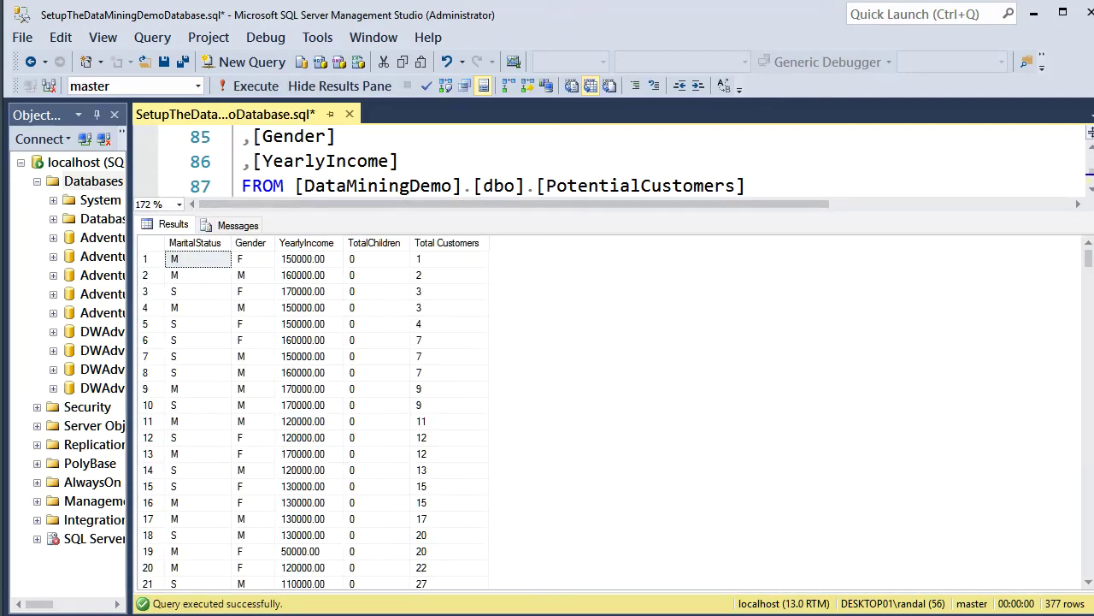
Add Desc after [Total Customers] in the ORDER BY clause and execute only the customer grouping query.
key("ctrl+r")
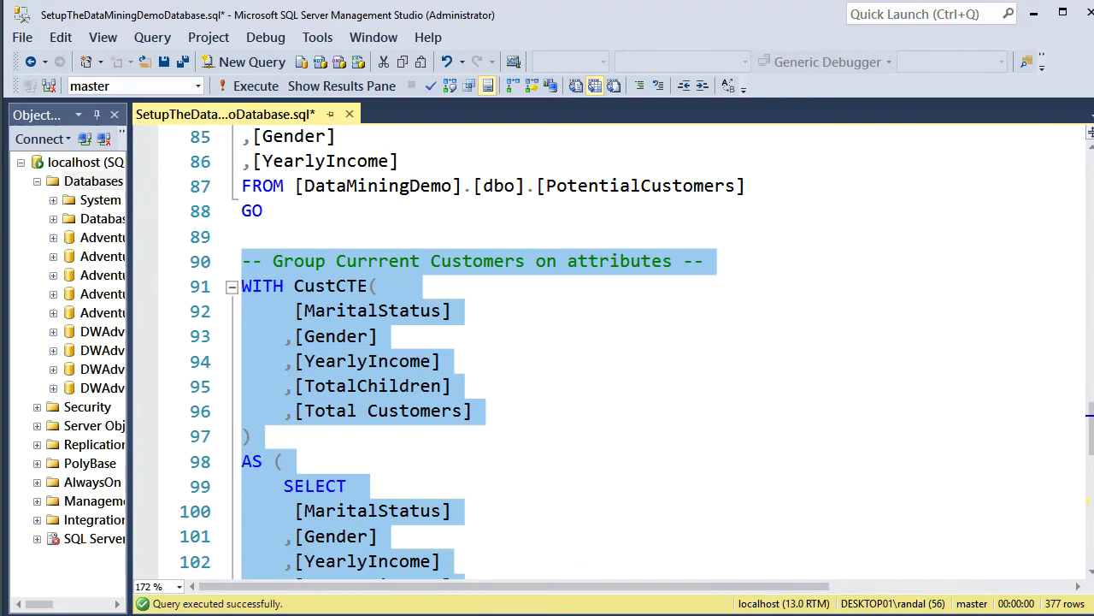
left_click(513, 285)
scroll(609, 351, "down", 8)
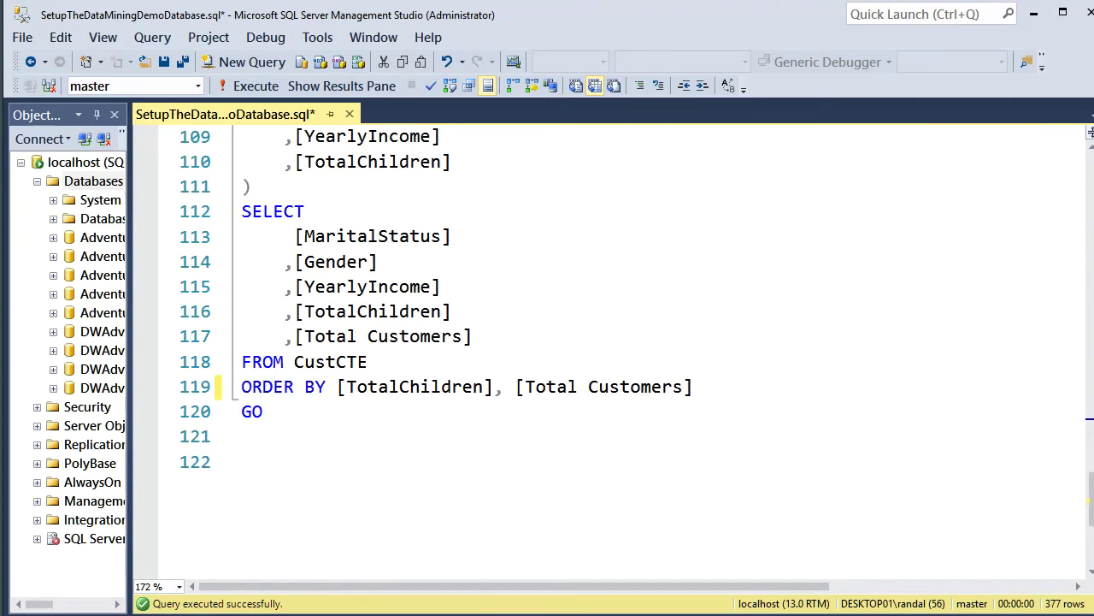
left_click(694, 386)
type("Desc")
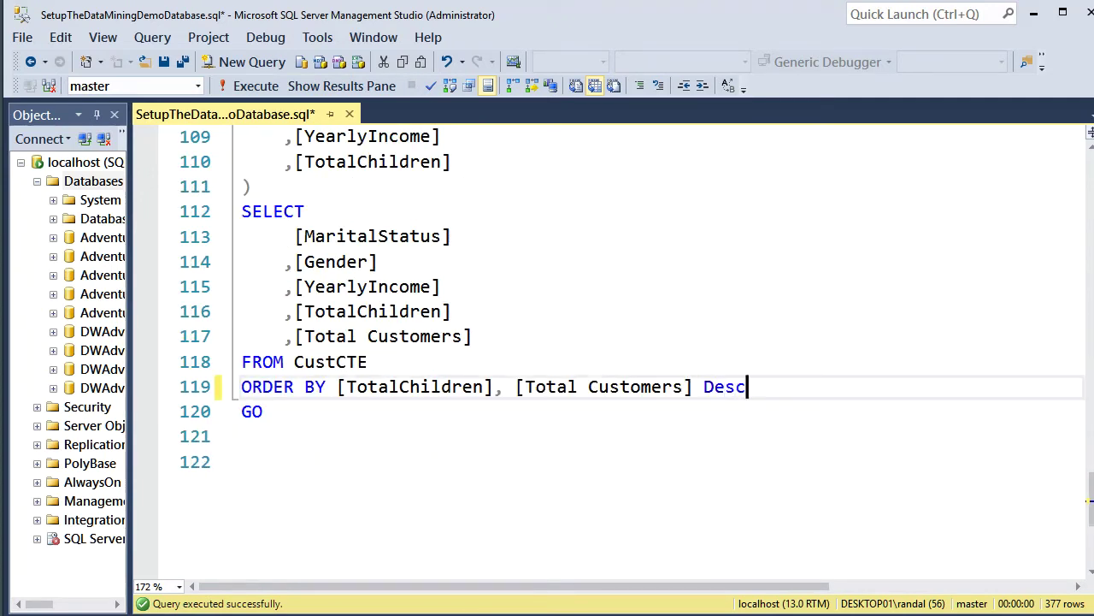
left_click_drag(746, 386, 242, 208)
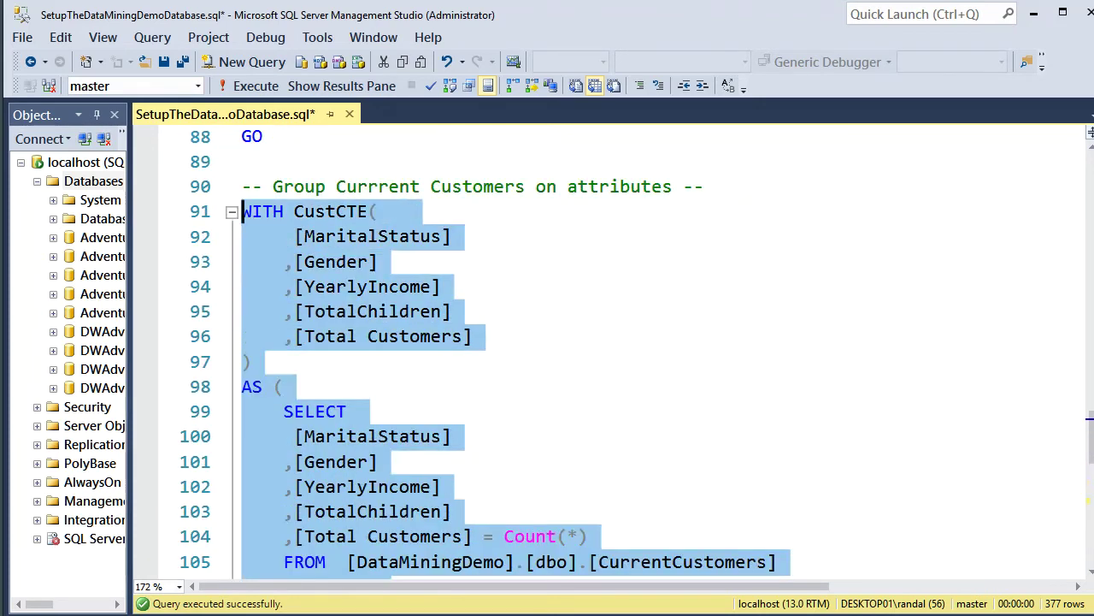
left_click(249, 85)
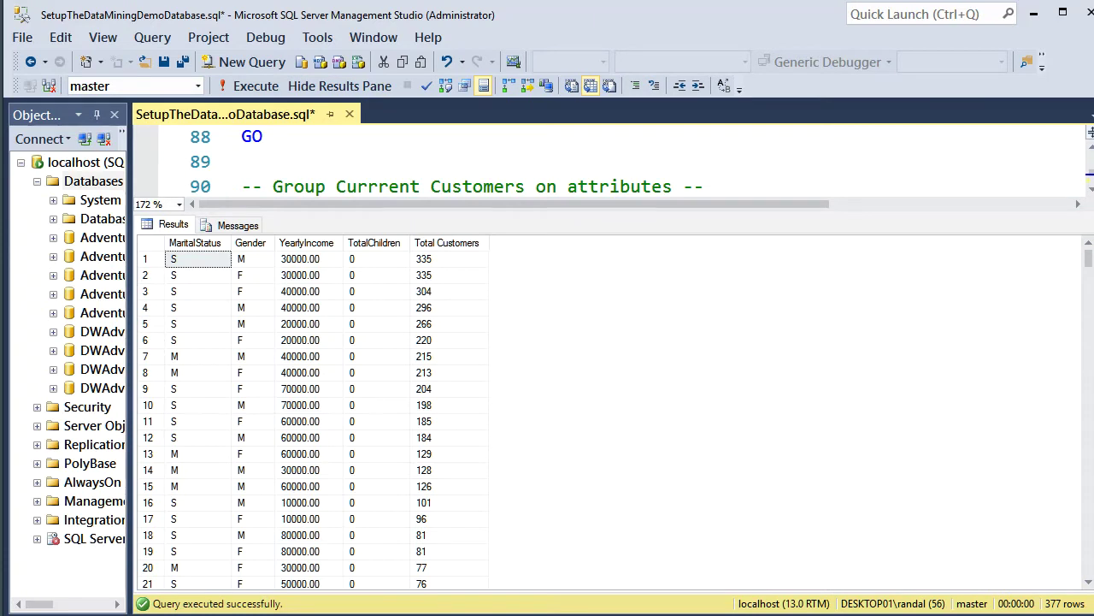
Compare the largest childless customer groups by marital status, gender, yearly income and Total Customers in the first ten result rows.
left_click_drag(375, 258, 175, 258)
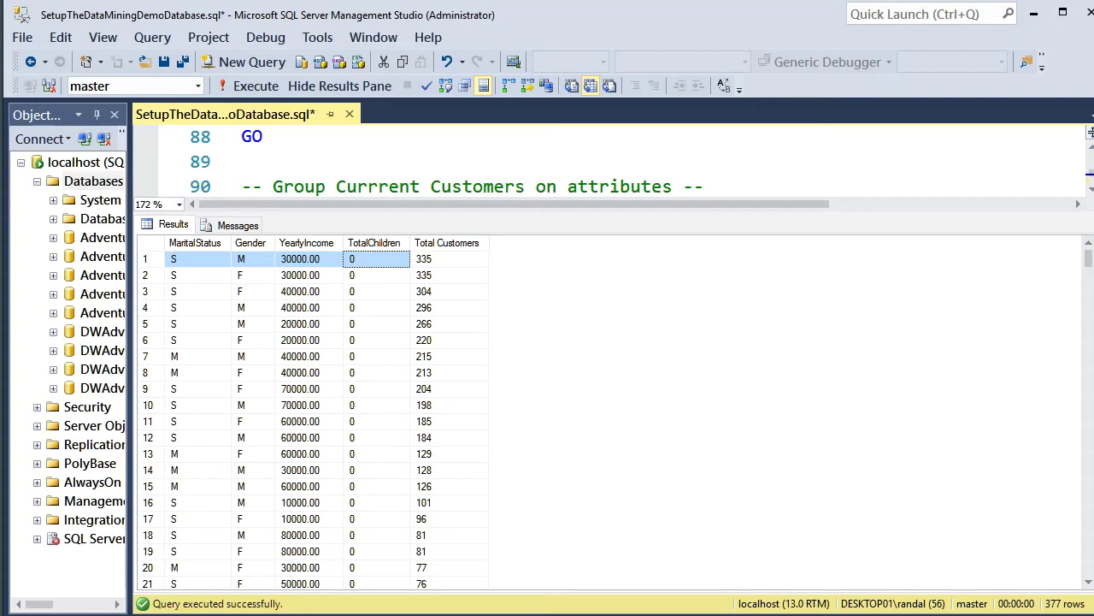
left_click_drag(448, 275, 196, 259)
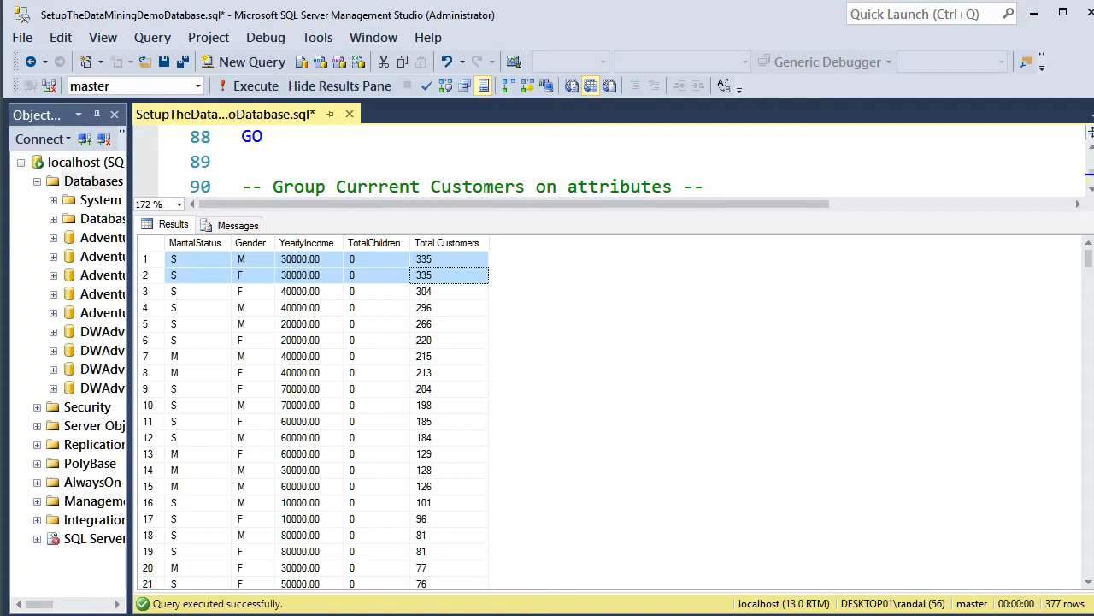
left_click_drag(196, 292, 448, 308)
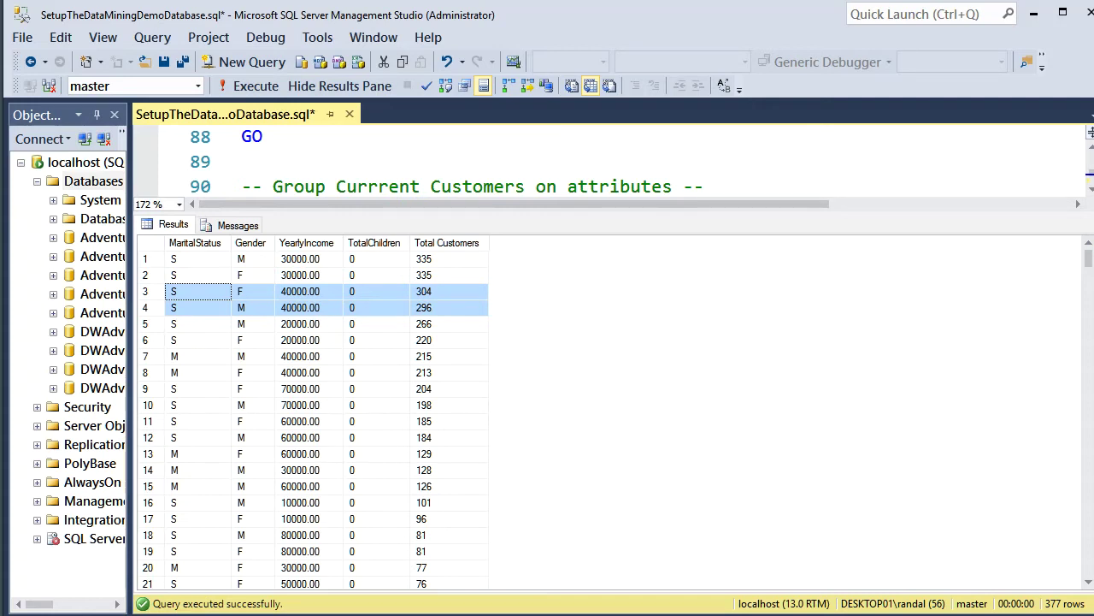
left_click_drag(448, 340, 184, 259)
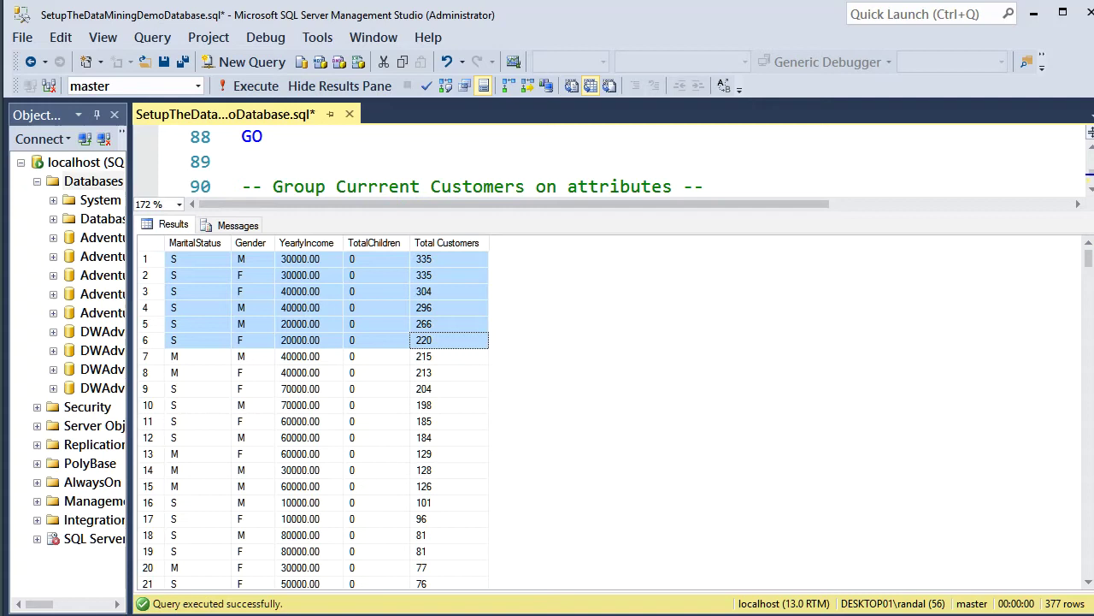
left_click_drag(198, 356, 449, 372)
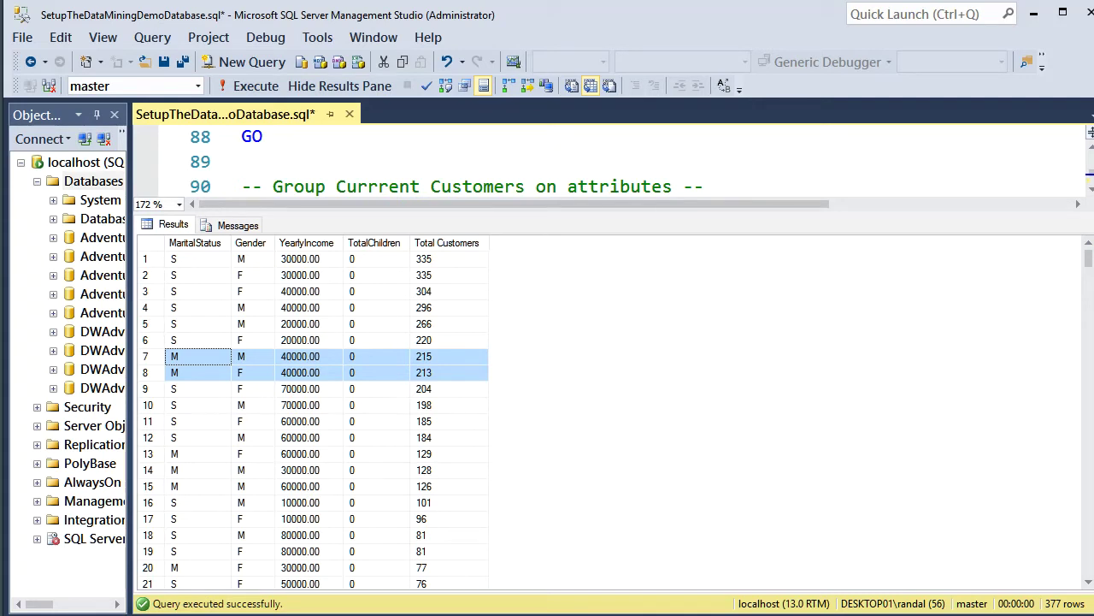
left_click_drag(198, 388, 449, 405)
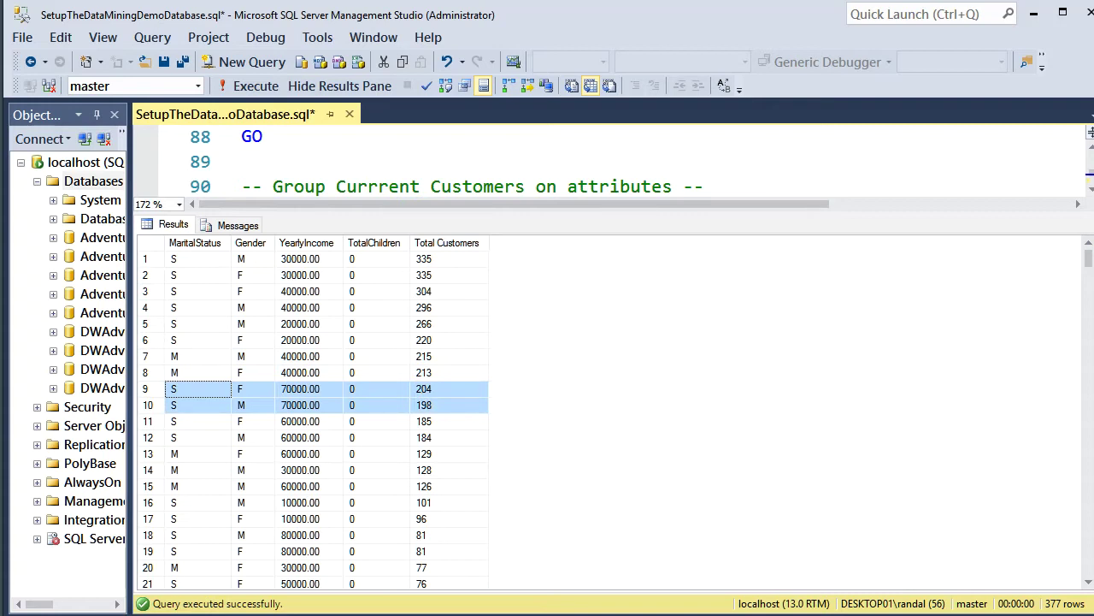
left_click_drag(376, 258, 376, 371)
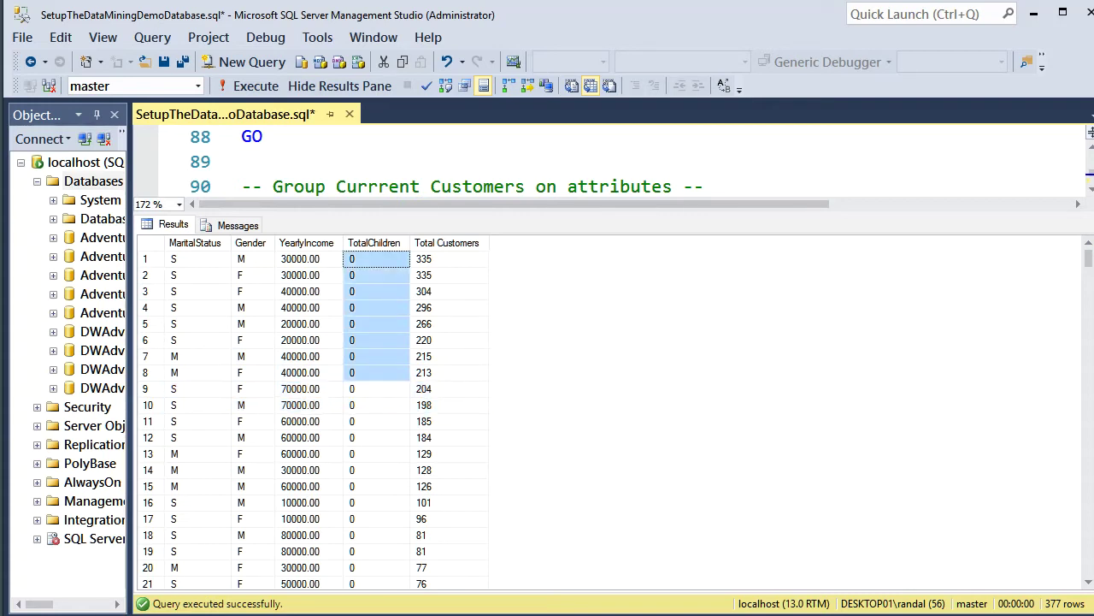
Review the remaining childless customer groups down to where the one-child groups begin, and return to the first result row.
left_click(252, 469)
scroll(252, 470, "down", 2)
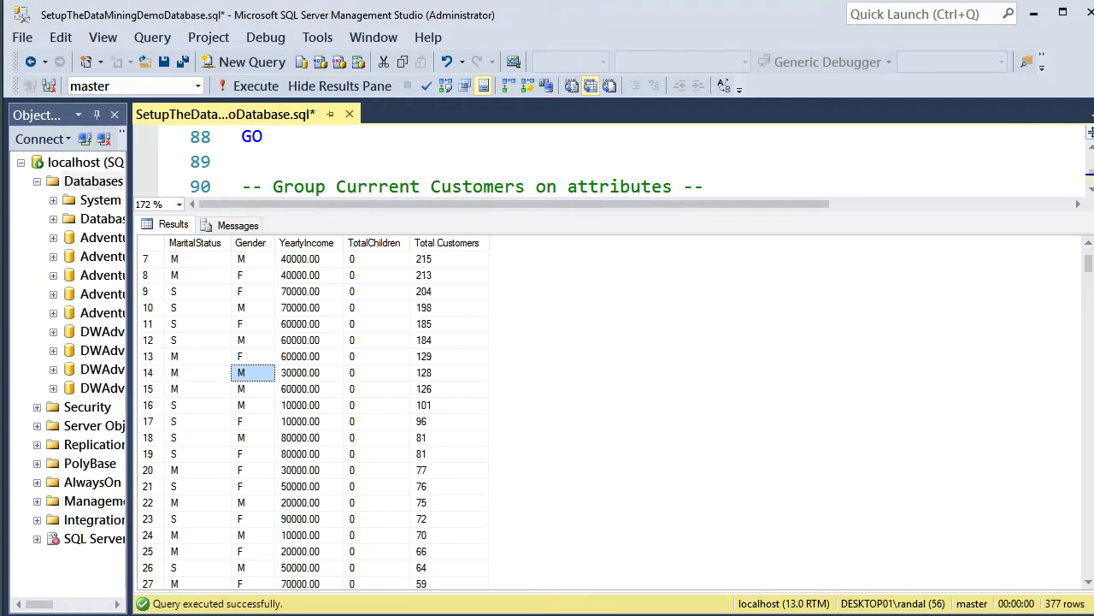
scroll(312, 419, "down", 4)
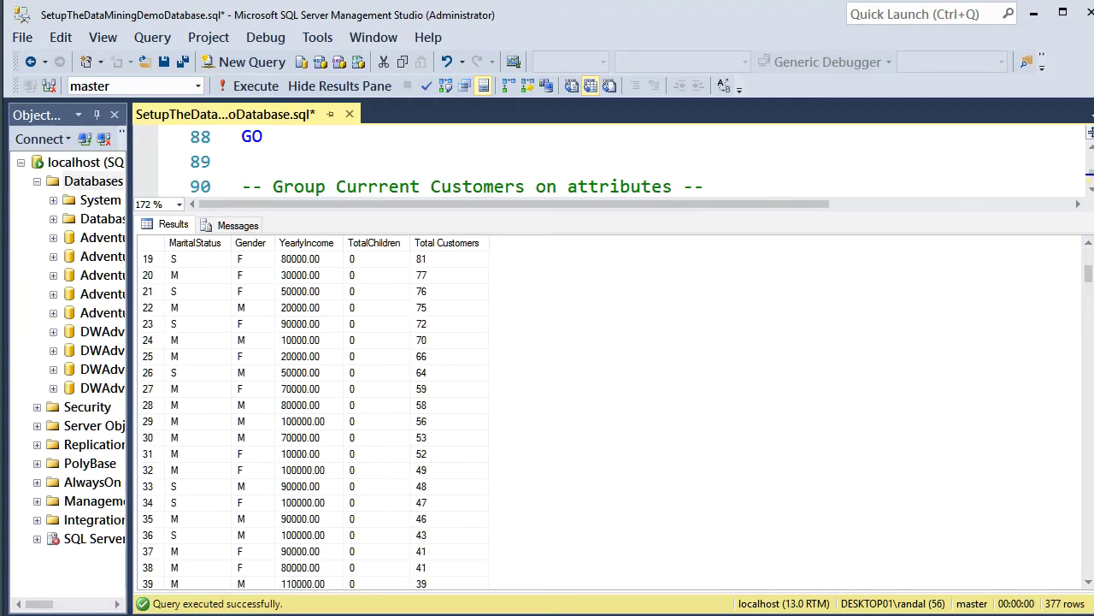
scroll(313, 419, "down", 2)
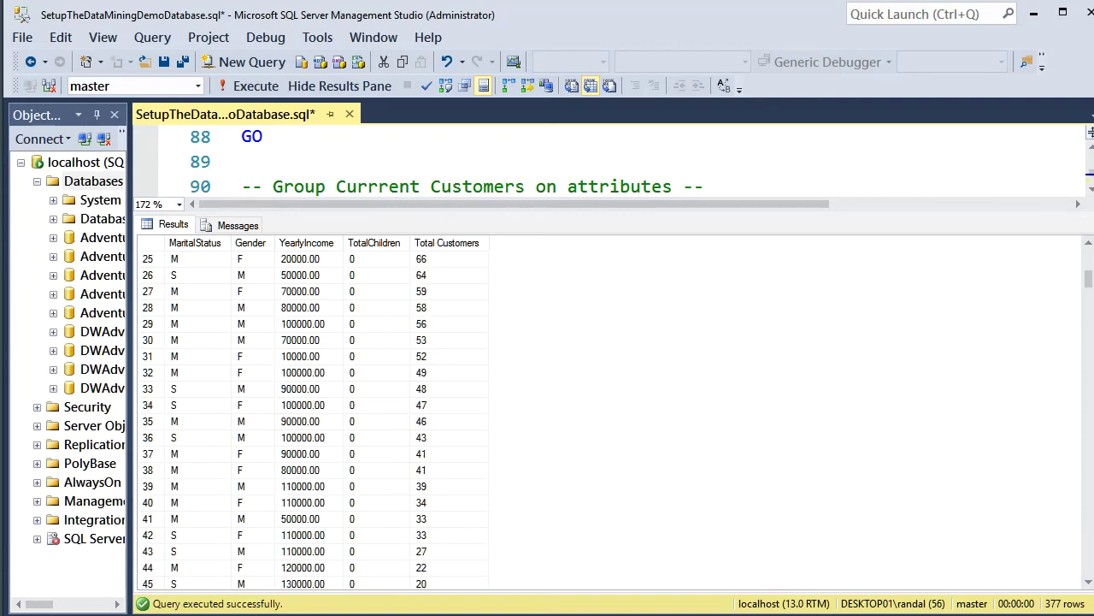
scroll(312, 419, "down", 4)
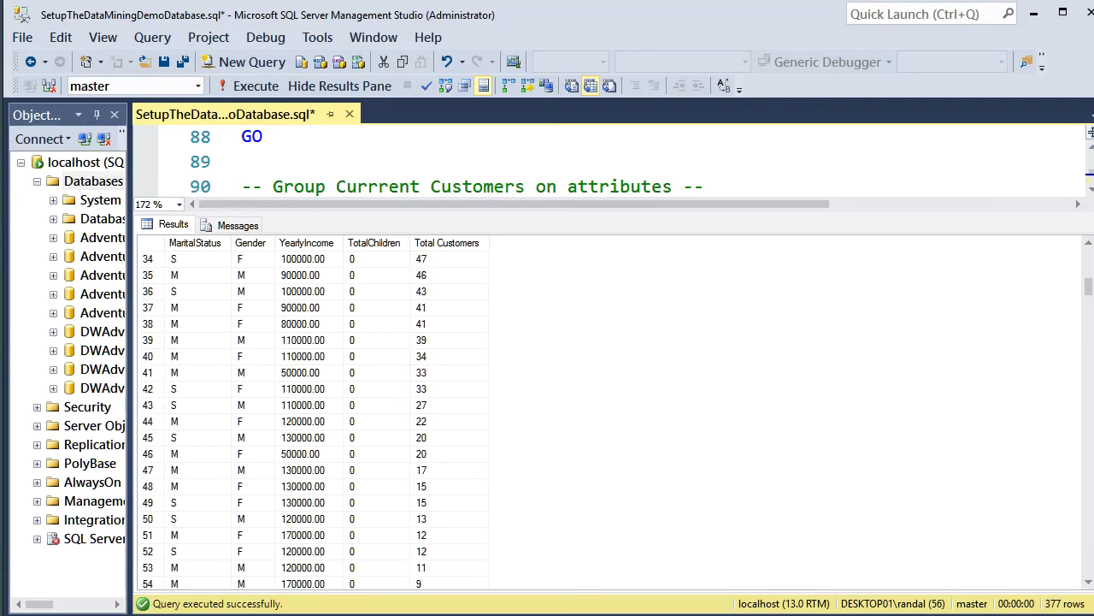
scroll(312, 419, "down", 4)
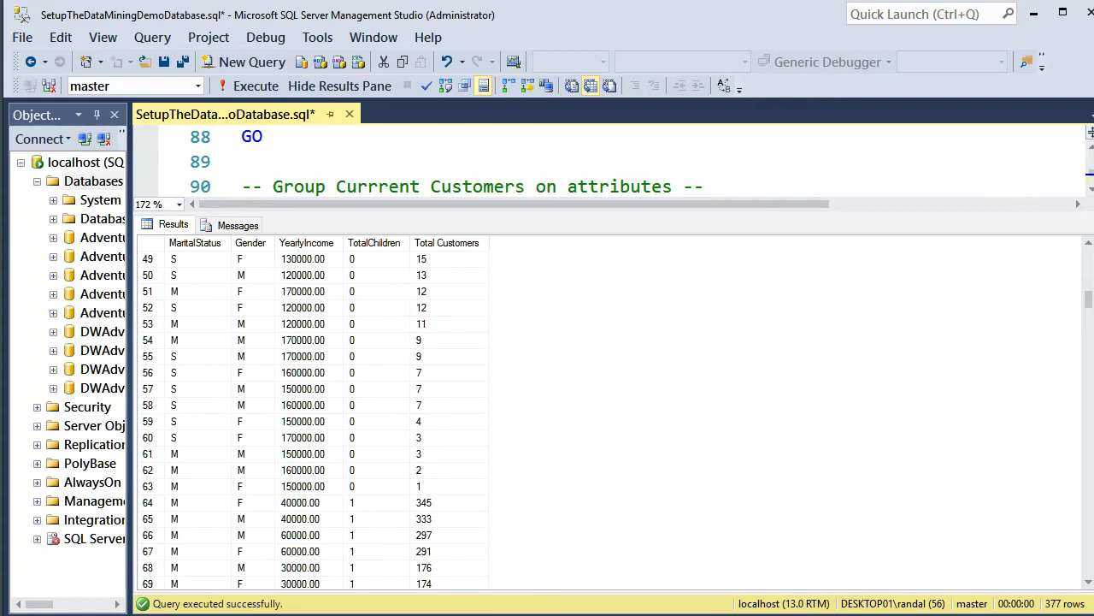
left_click_drag(1088, 298, 1088, 257)
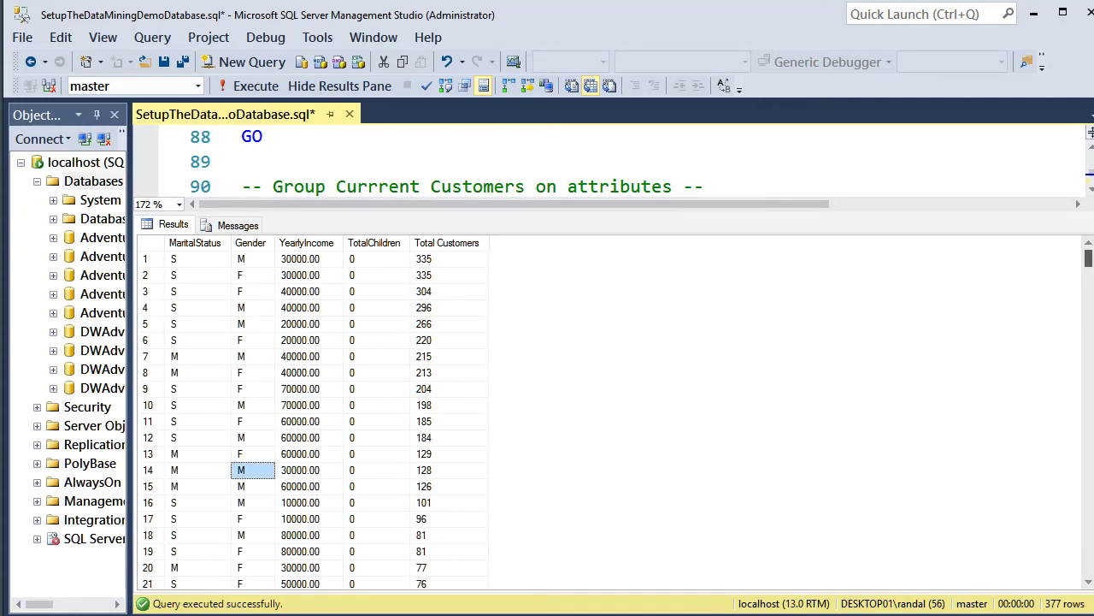
Hide the results pane and review the customer grouping query from the CustCTE definition to its ORDER BY clause.
key("ctrl+r")
key("ctrl+shift+End")
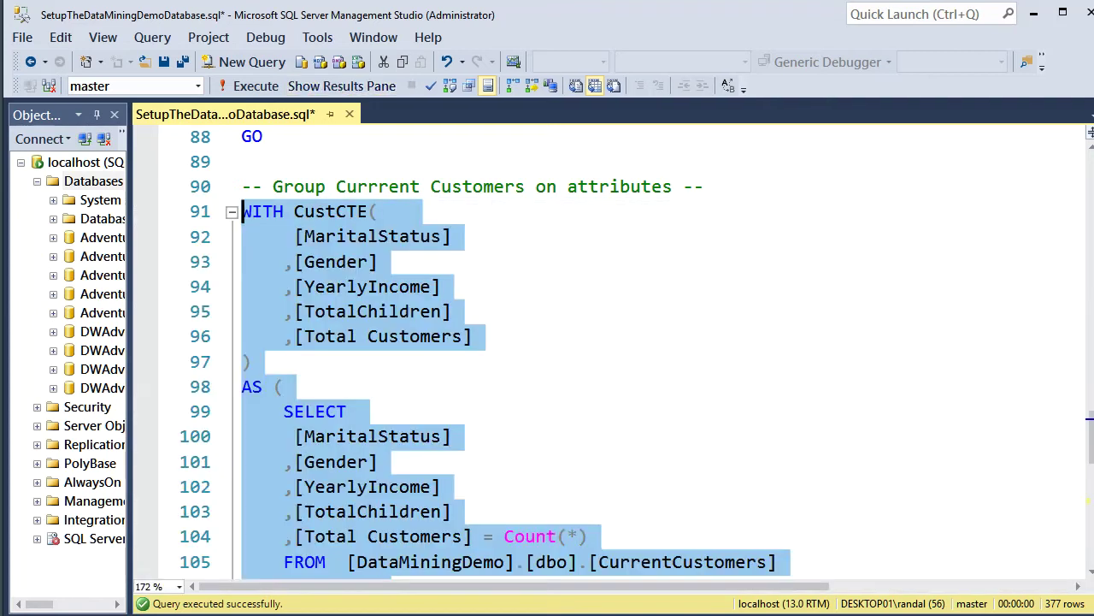
scroll(599, 342, "down", 5)
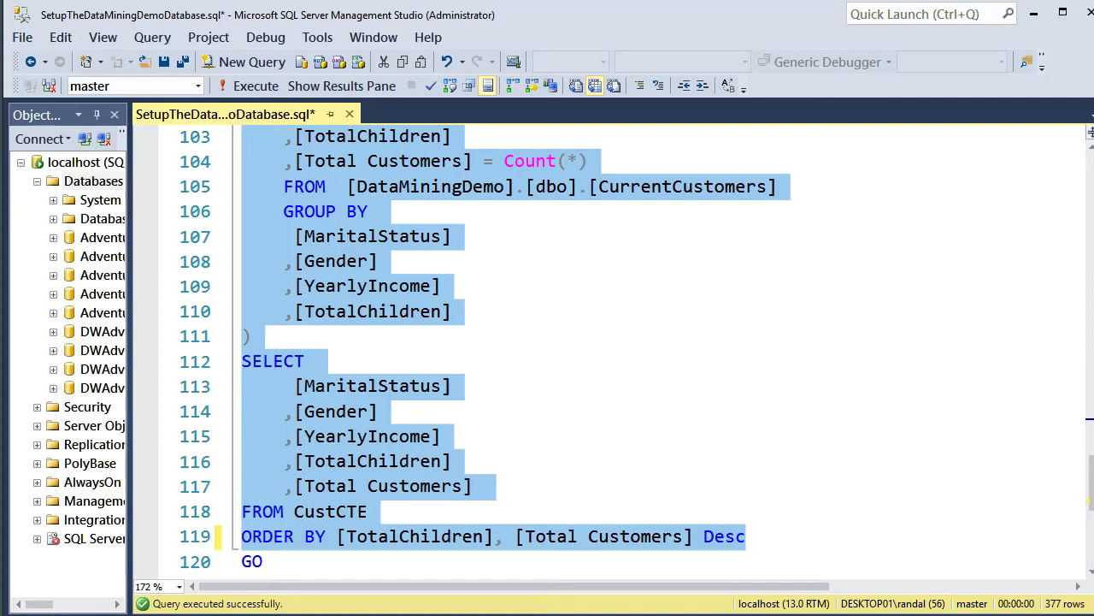
scroll(608, 351, "down", 1)
scroll(608, 351, "up", 1)
left_click(746, 536)
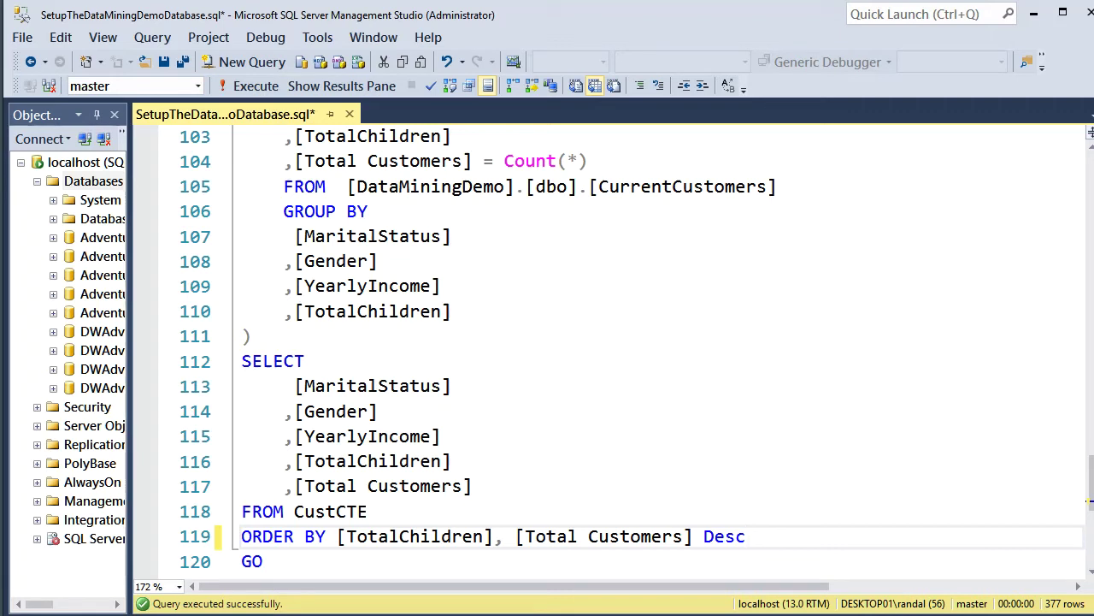
Switch to File Explorer and open DMMultidimensionalProject.sln from the DMMultidimensionalProject folder in Visual Studio.
key("alt+Tab")
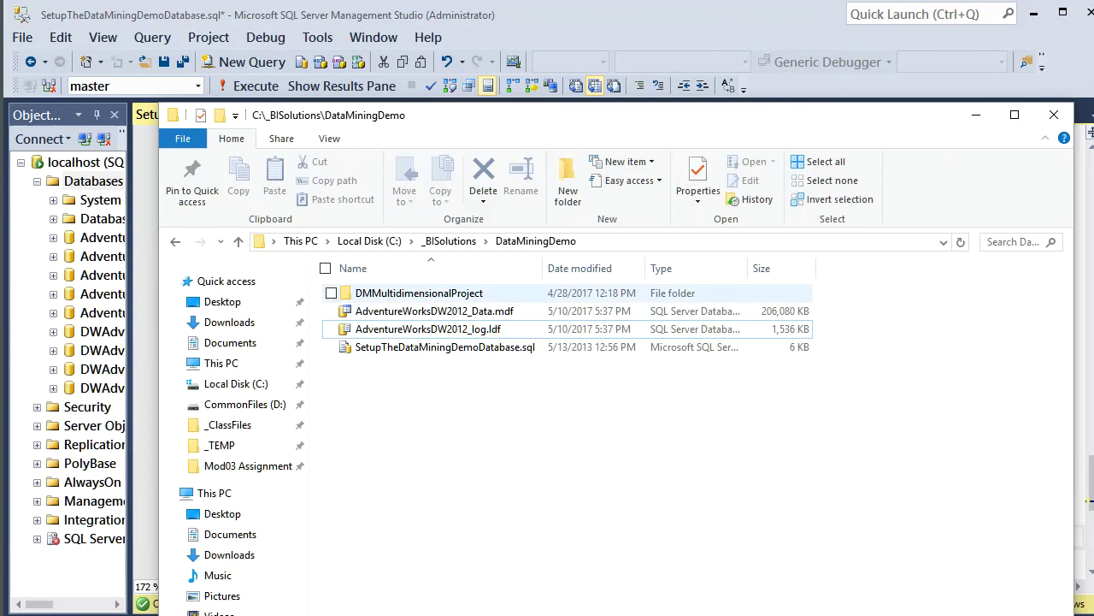
double_click(419, 293)
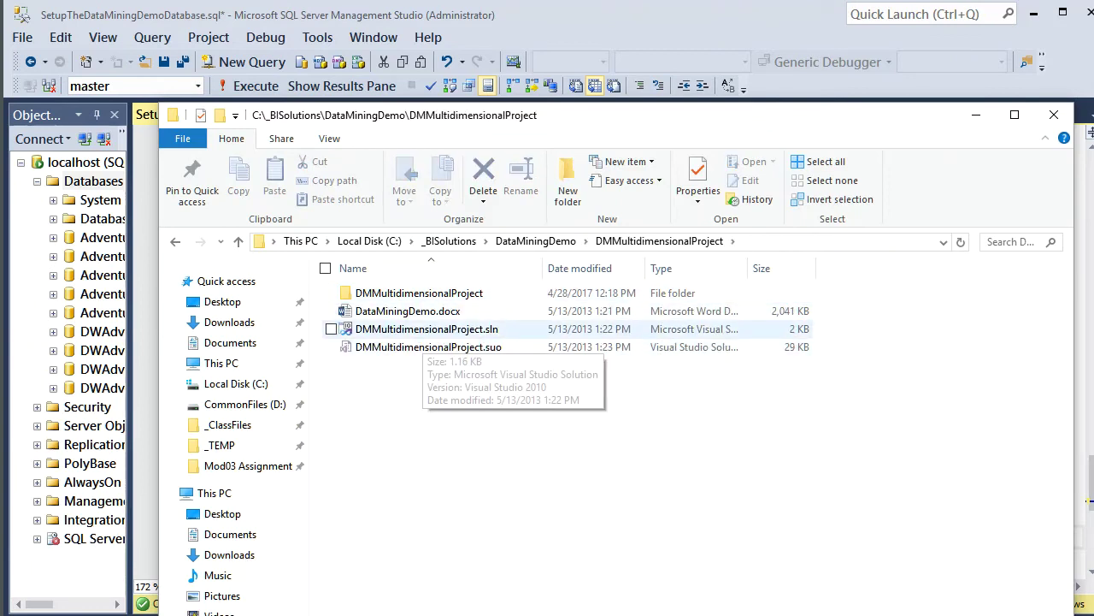
double_click(427, 329)
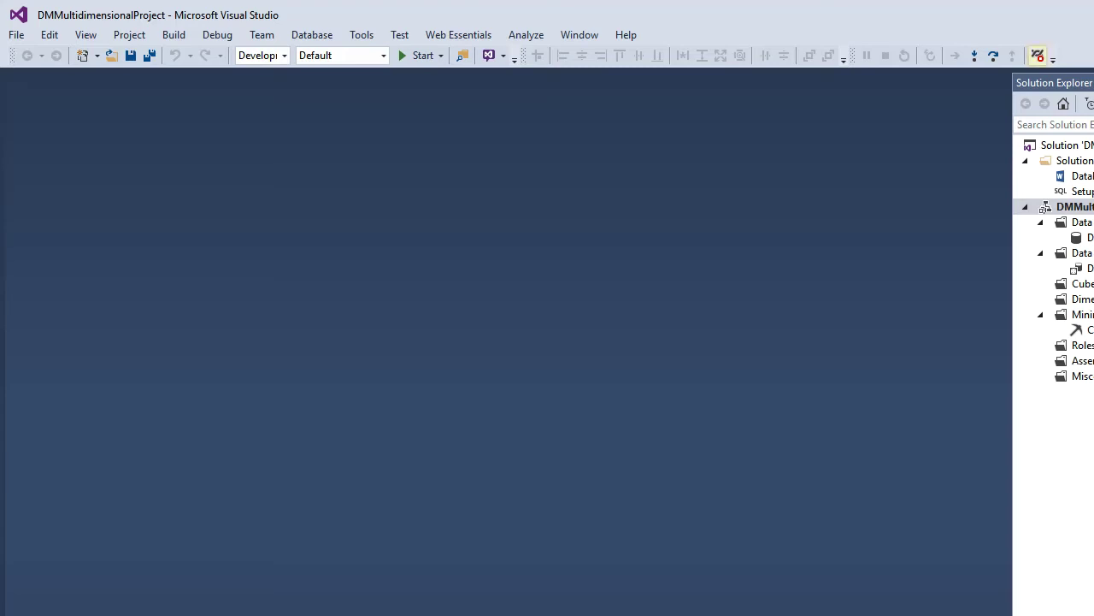
Reposition and widen the Visual Studio window to fit the whole Solution Explorer on screen.
left_click_drag(548, 15, 697, 111)
left_click_drag(901, 114, 504, 17)
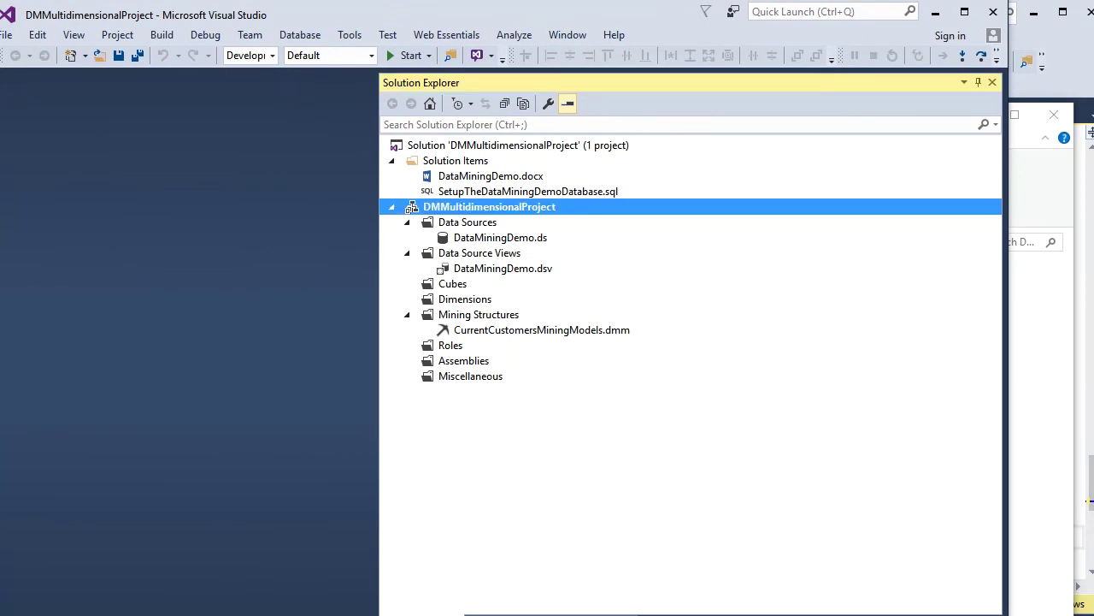
left_click_drag(1007, 615, 1093, 614)
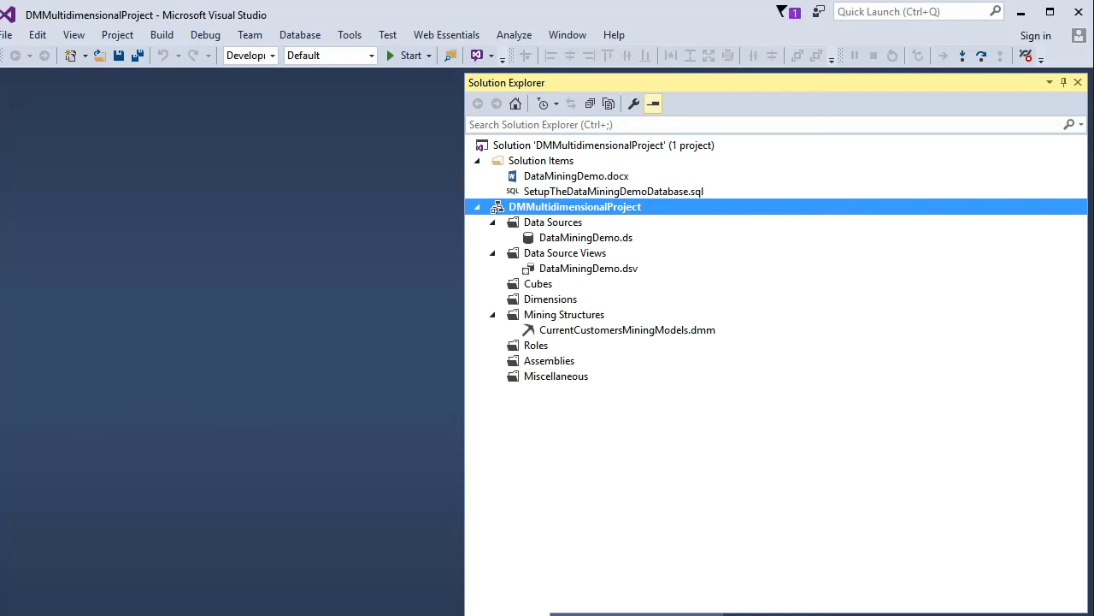
Set the impersonation of the DataMiningDemo.ds data source to use the service account.
left_click(586, 236)
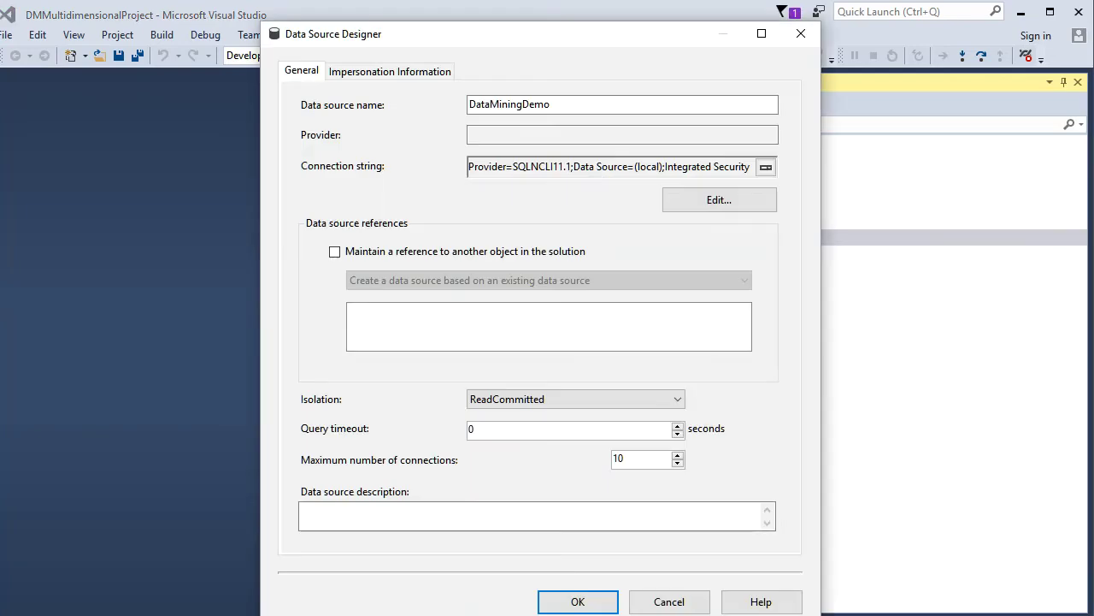
left_click(389, 71)
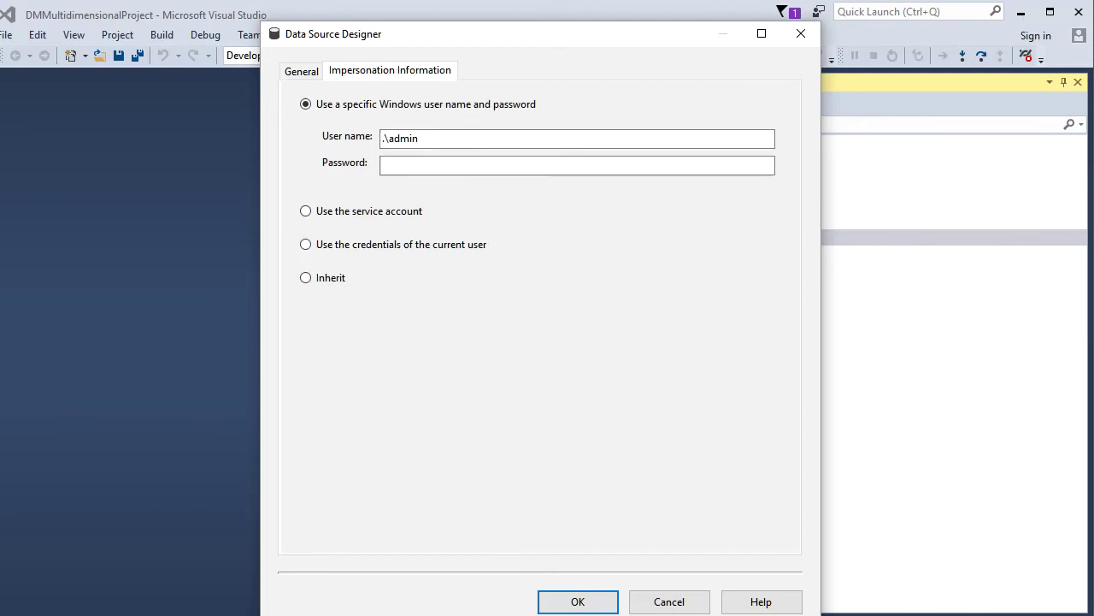
left_click(305, 210)
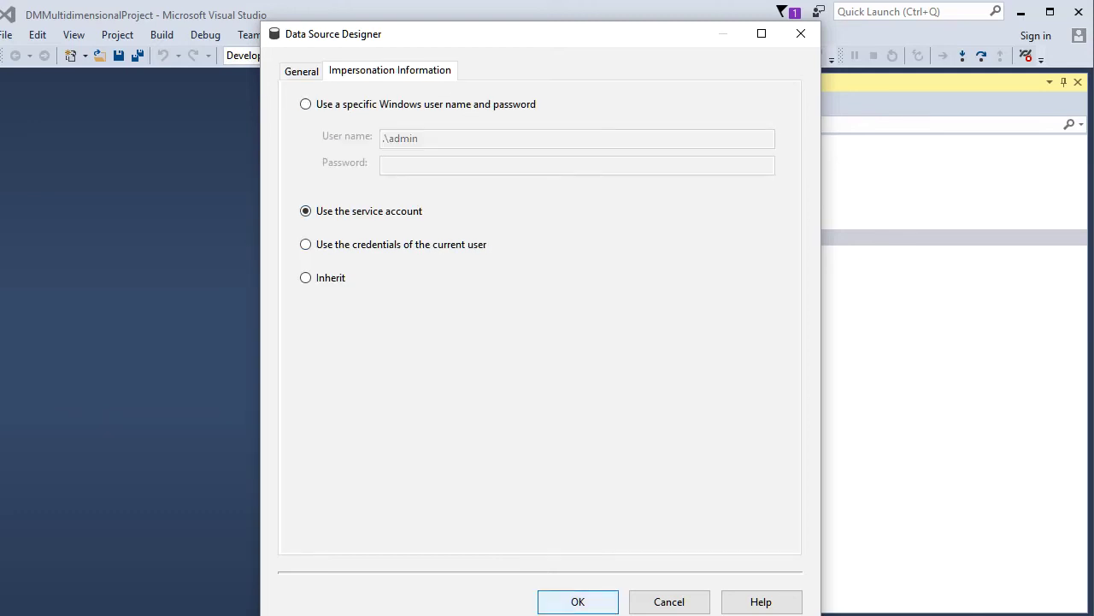
left_click(578, 601)
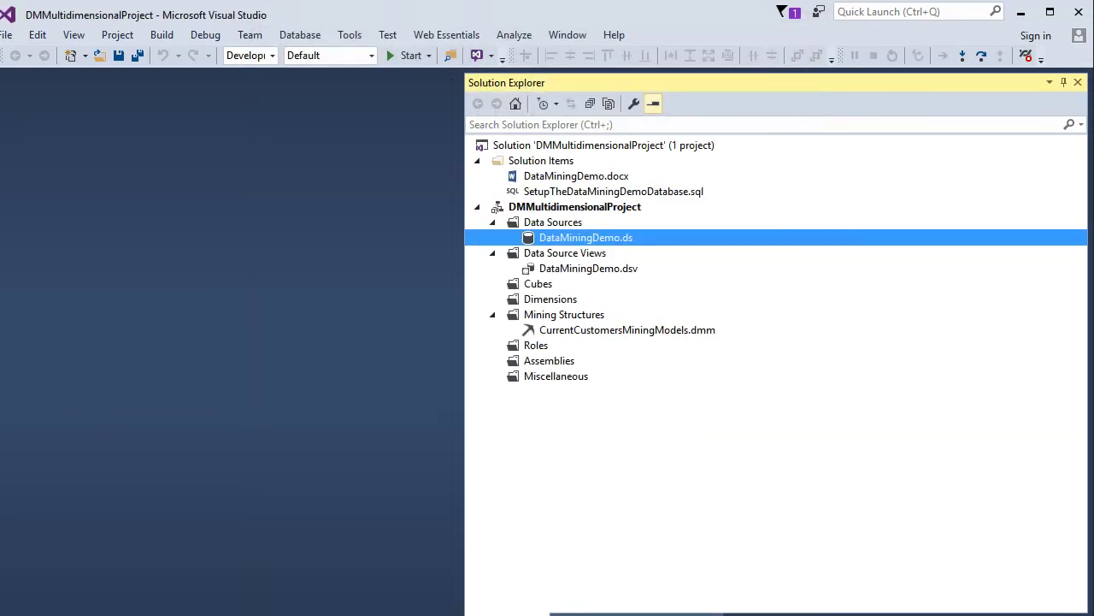
Inspect the tables in DataMiningDemo.dsv and the columns of CurrentCustomersMiningModels.dmm, with a wider design area.
double_click(588, 267)
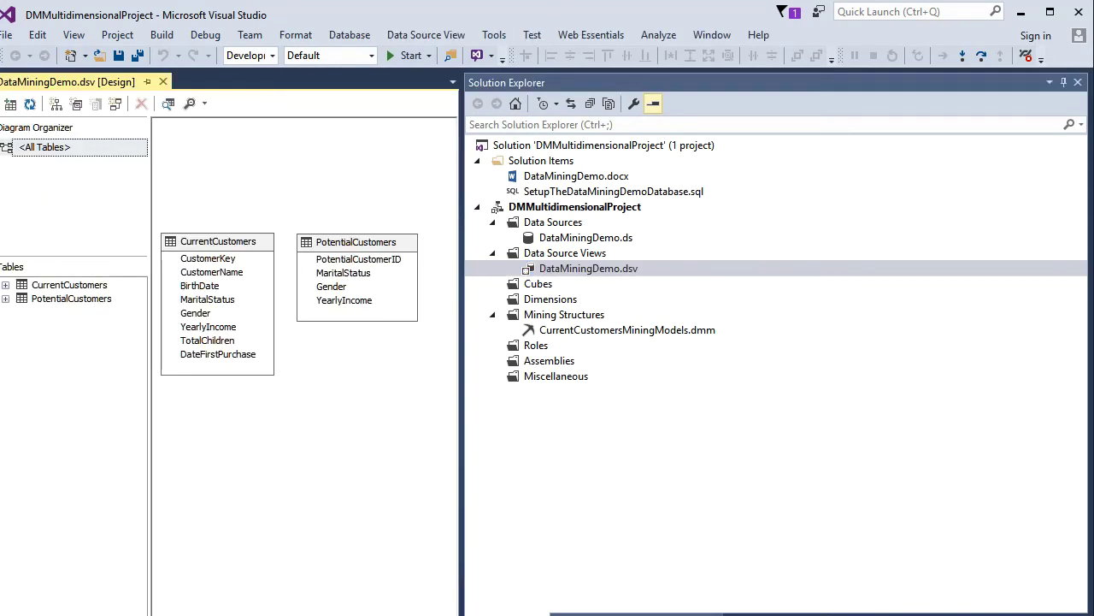
left_click(205, 243)
double_click(626, 329)
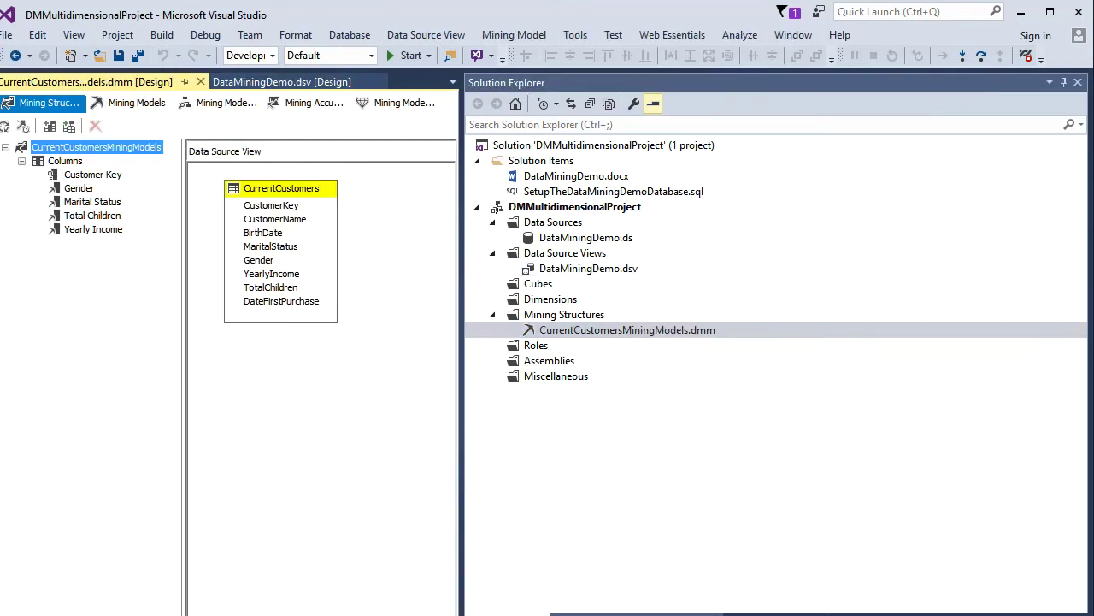
left_click_drag(461, 342, 641, 342)
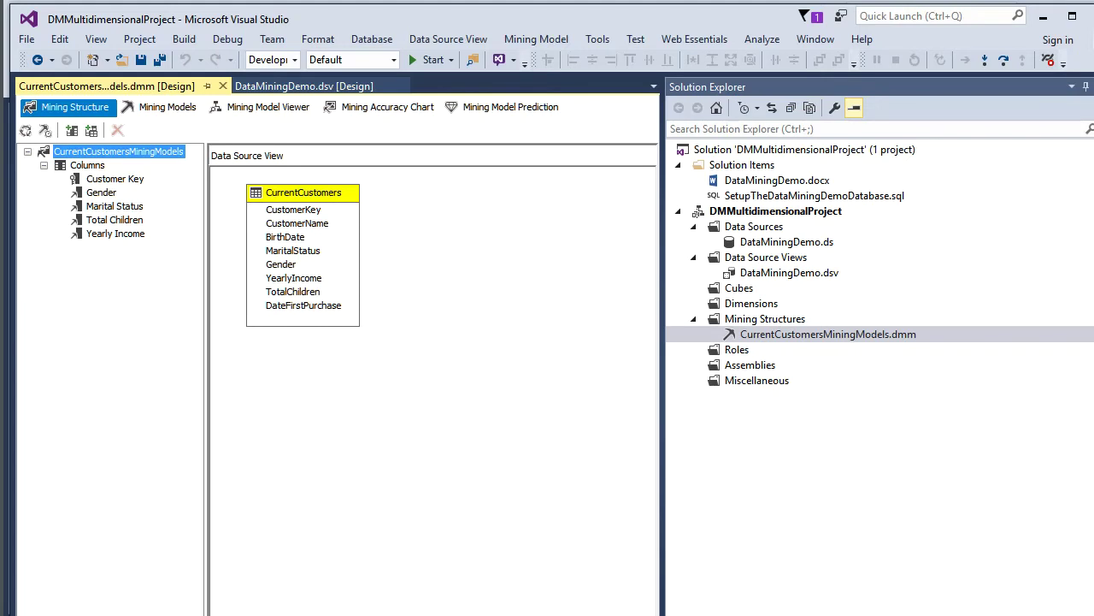
Start a new mining structure from the existing relational database, using the Microsoft Neural Network technique for its mining model.
right_click(740, 321)
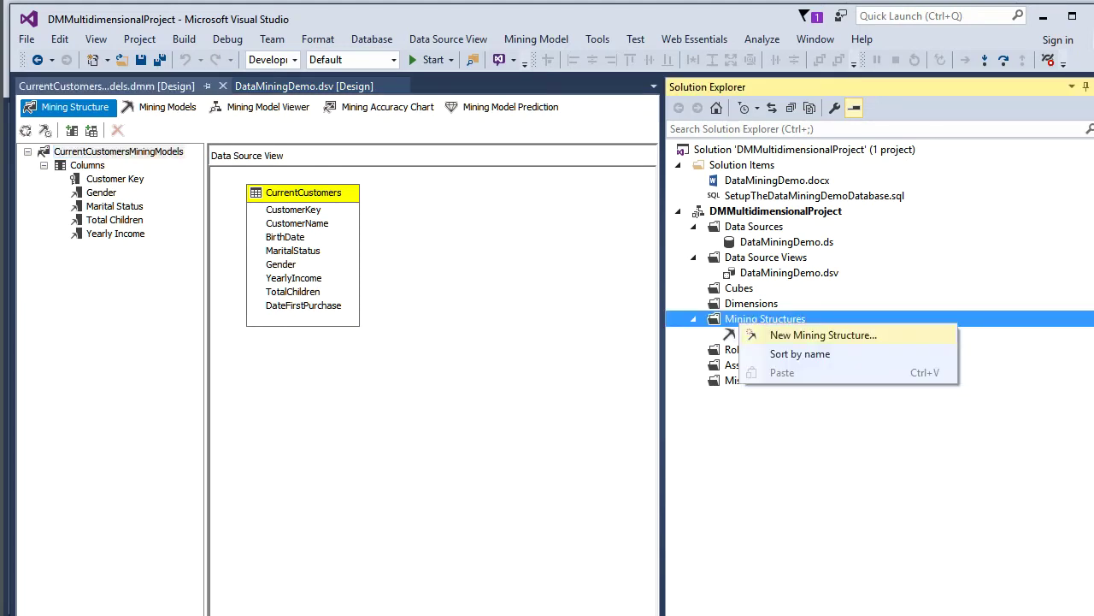
left_click(823, 336)
left_click(904, 612)
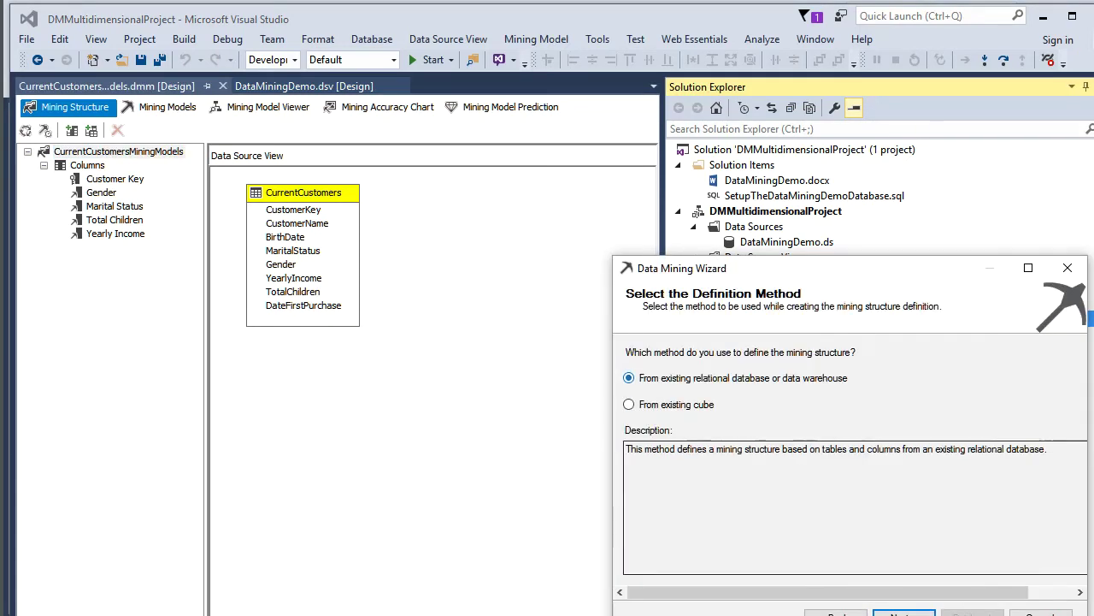
left_click_drag(769, 267, 473, 122)
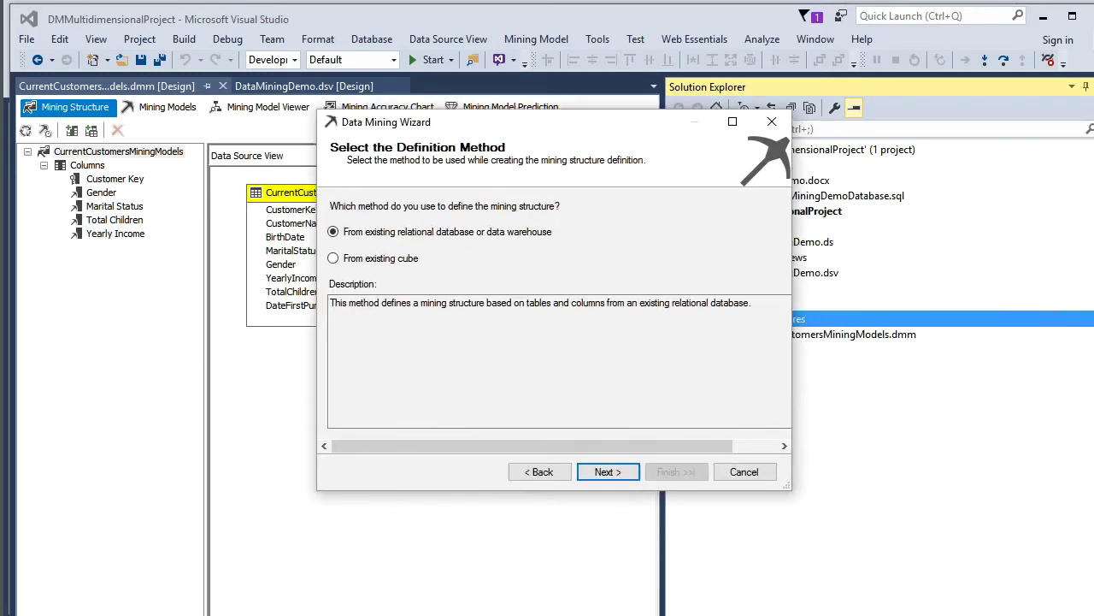
key("Return")
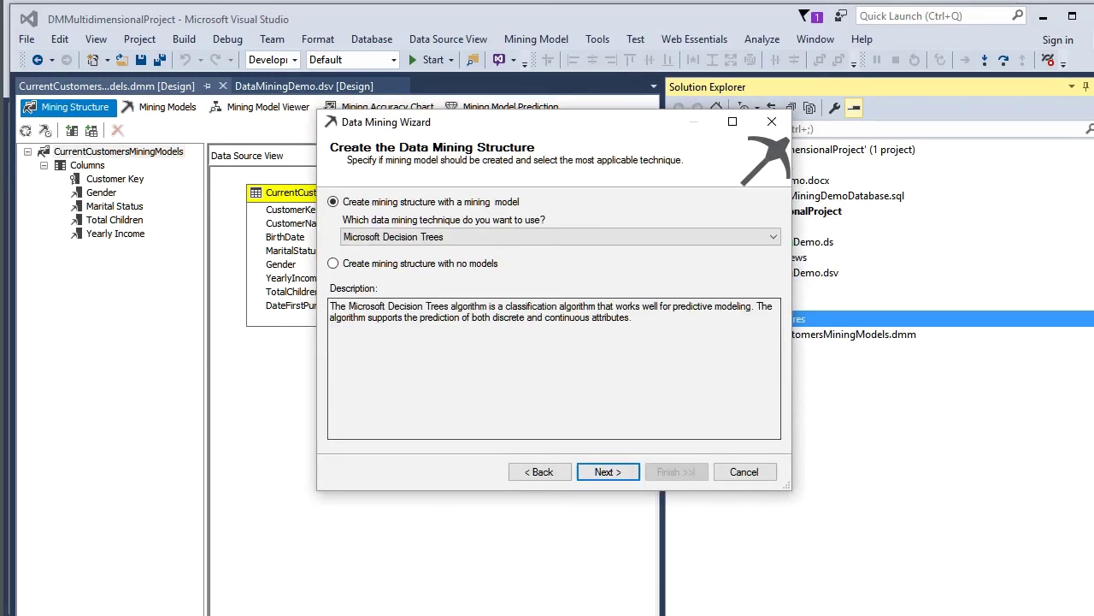
left_click(559, 236)
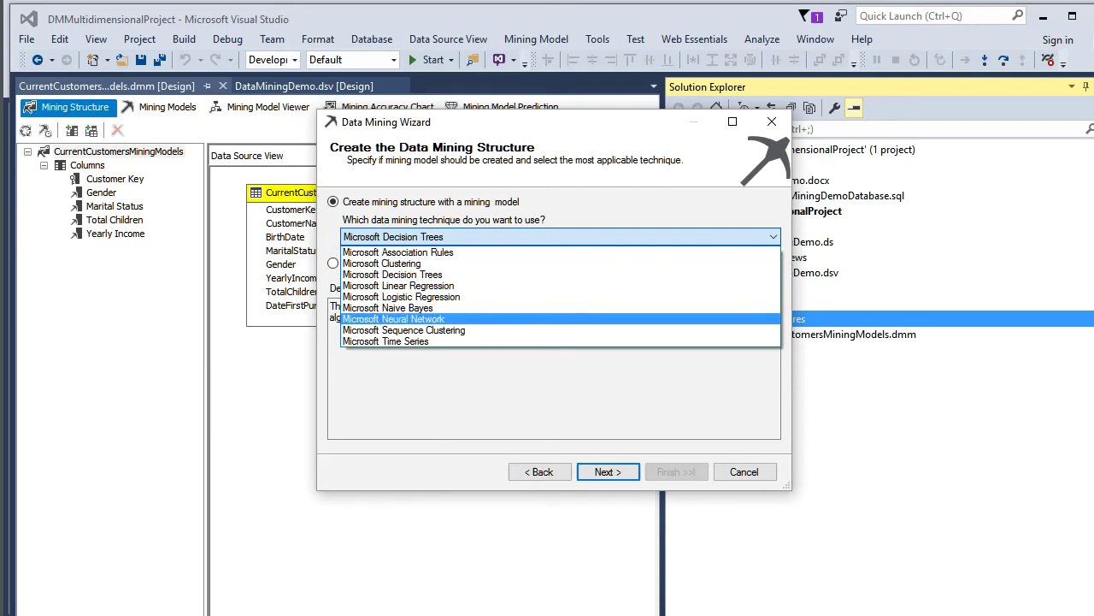
left_click(393, 318)
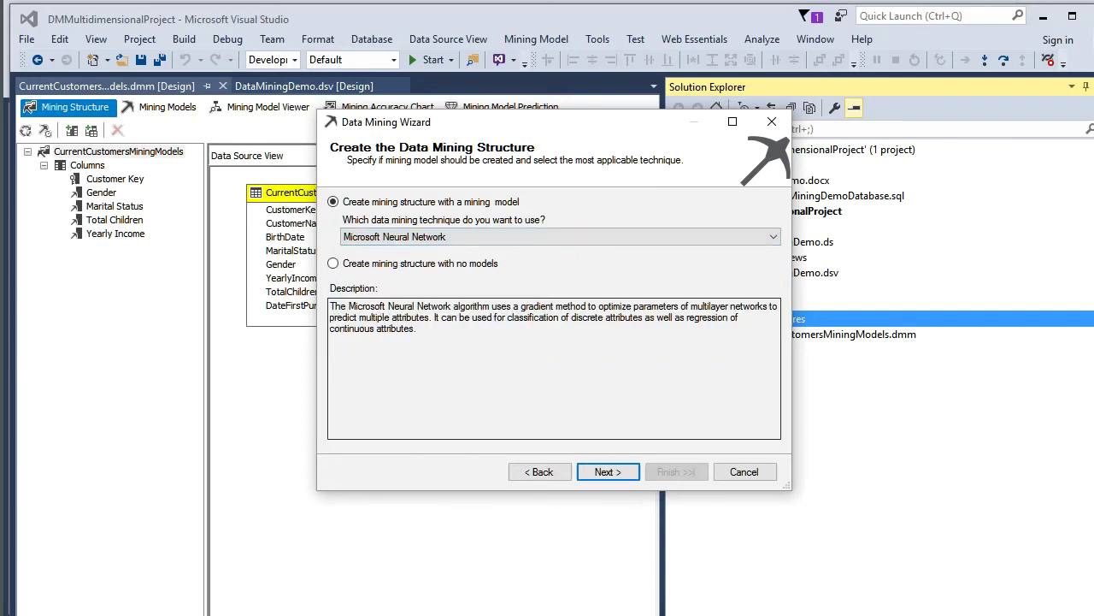
left_click(607, 471)
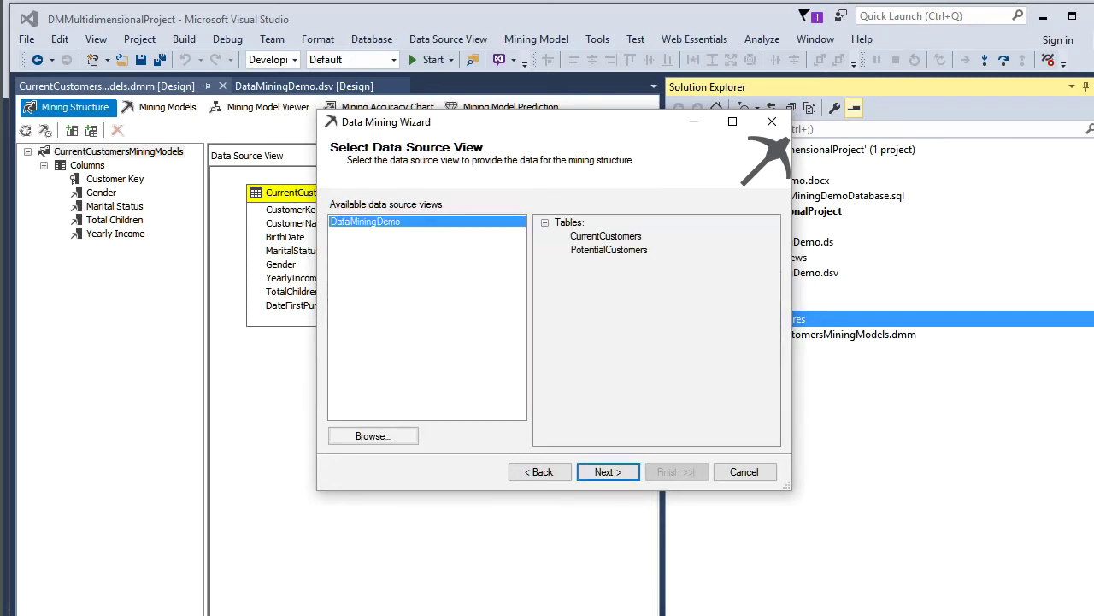
Use the DataMiningDemo data source view and mark CurrentCustomers as the case table.
key("Return")
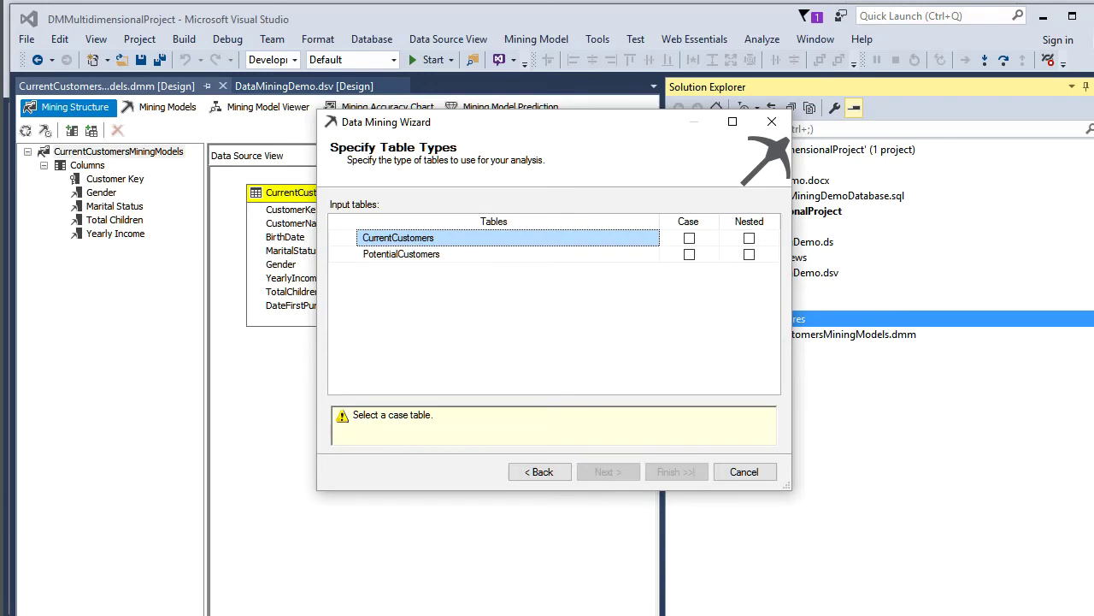
left_click(689, 238)
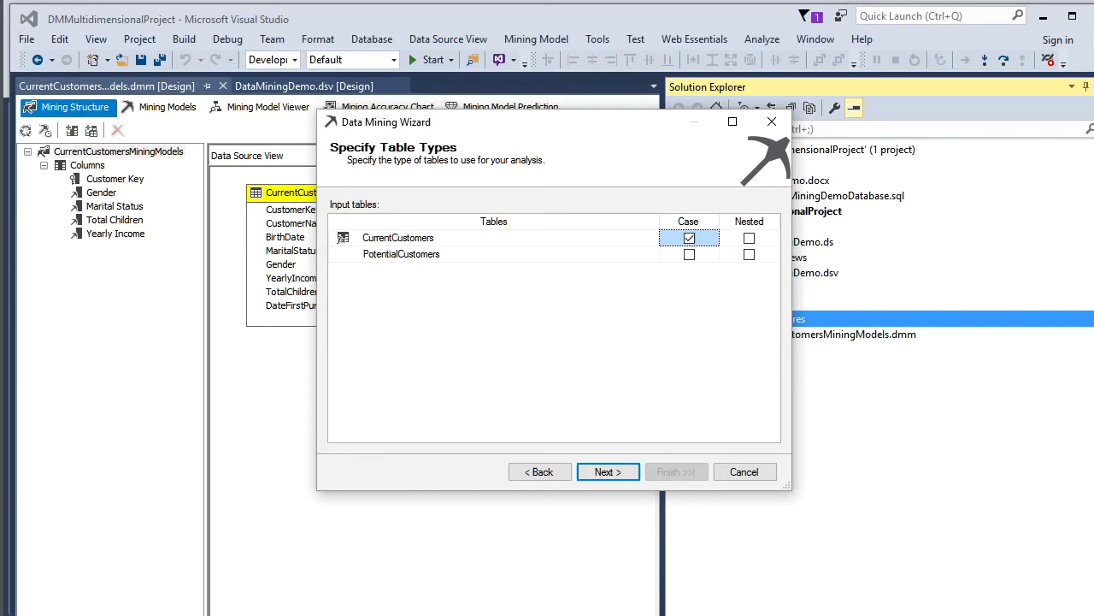
left_click(608, 472)
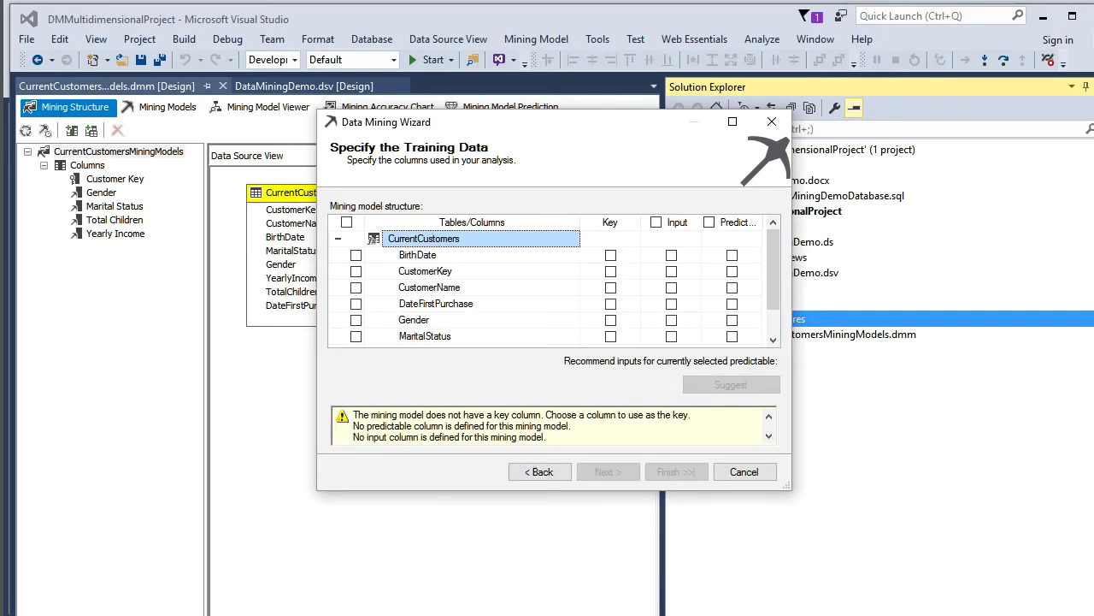
Specify CustomerKey as the key, Gender, MaritalStatus and YearlyIncome as inputs, and TotalChildren as the predictable column.
left_click_drag(790, 488, 879, 555)
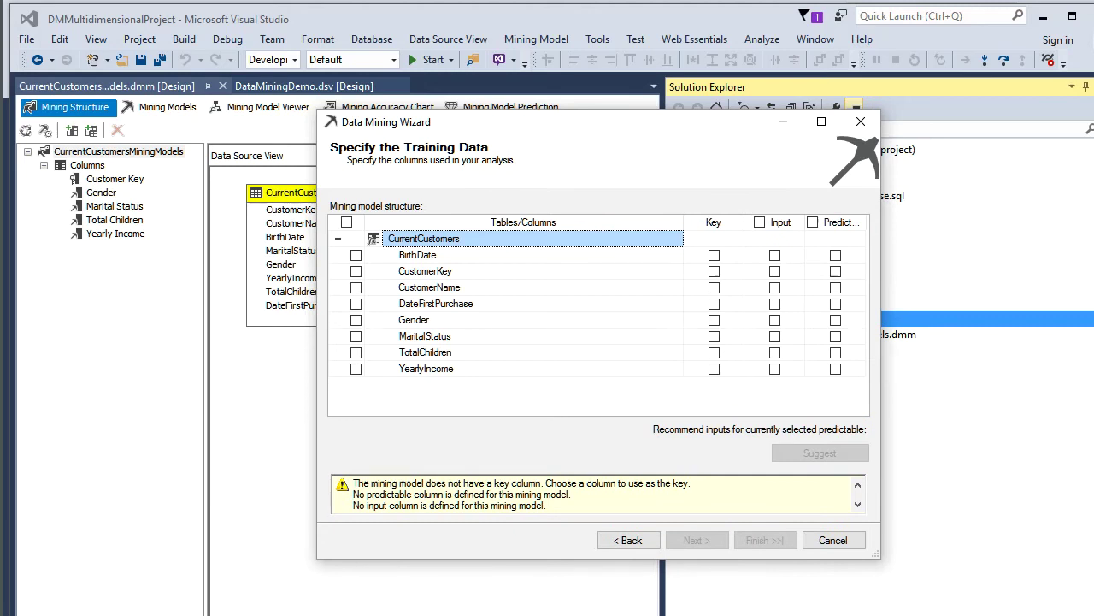
left_click(714, 271)
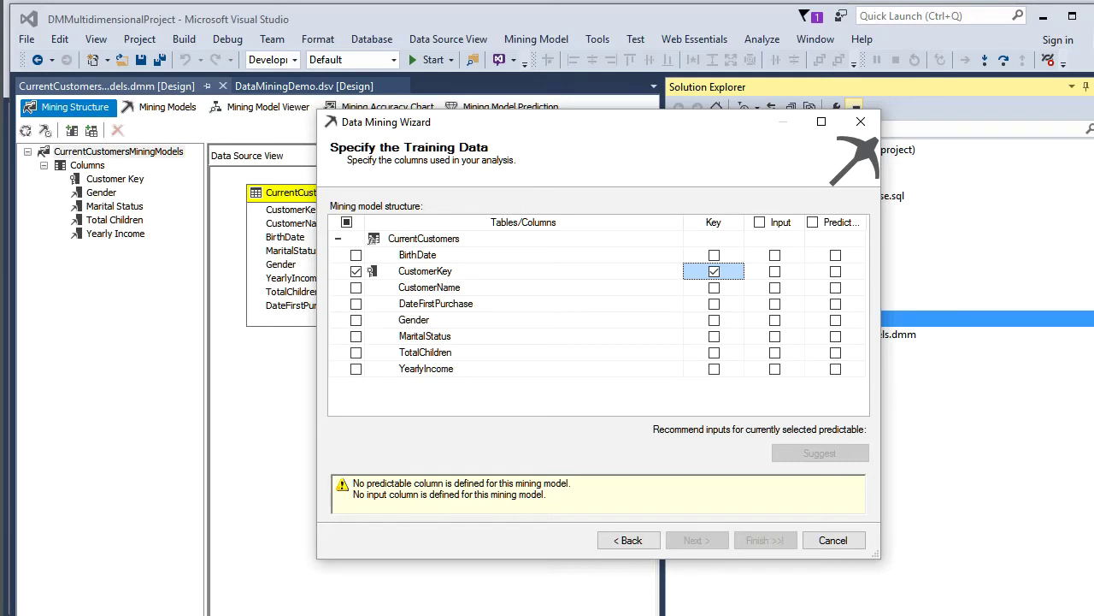
left_click(775, 319)
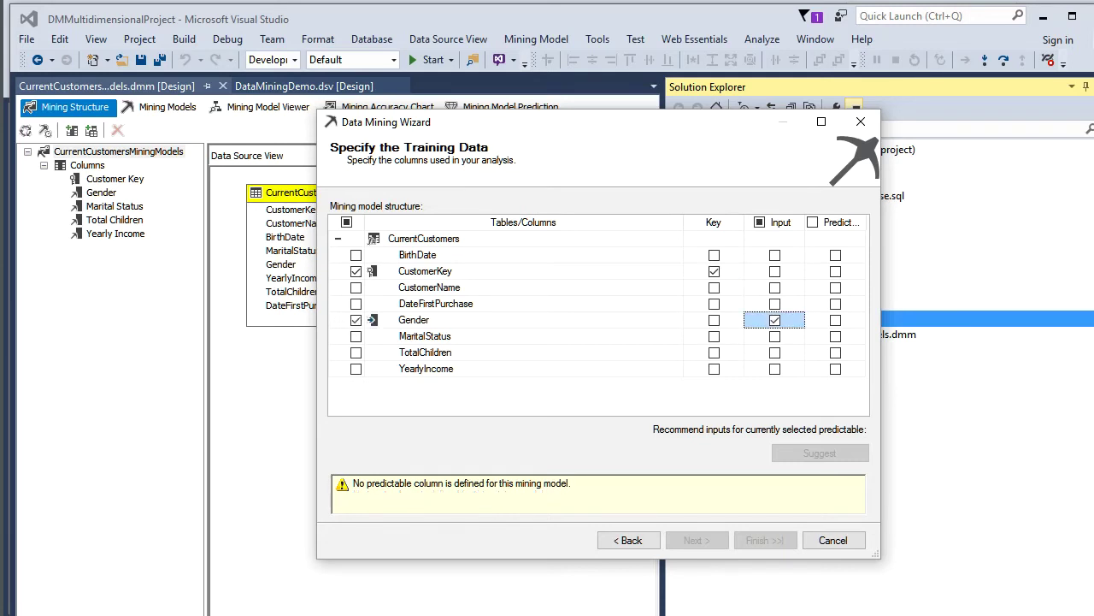
left_click(775, 336)
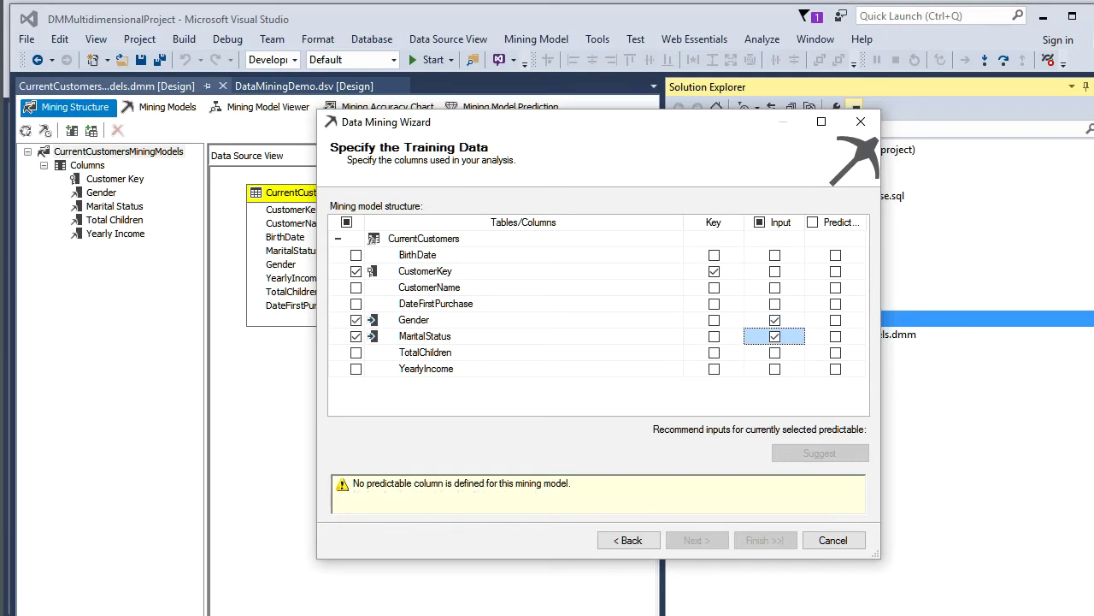
left_click(775, 368)
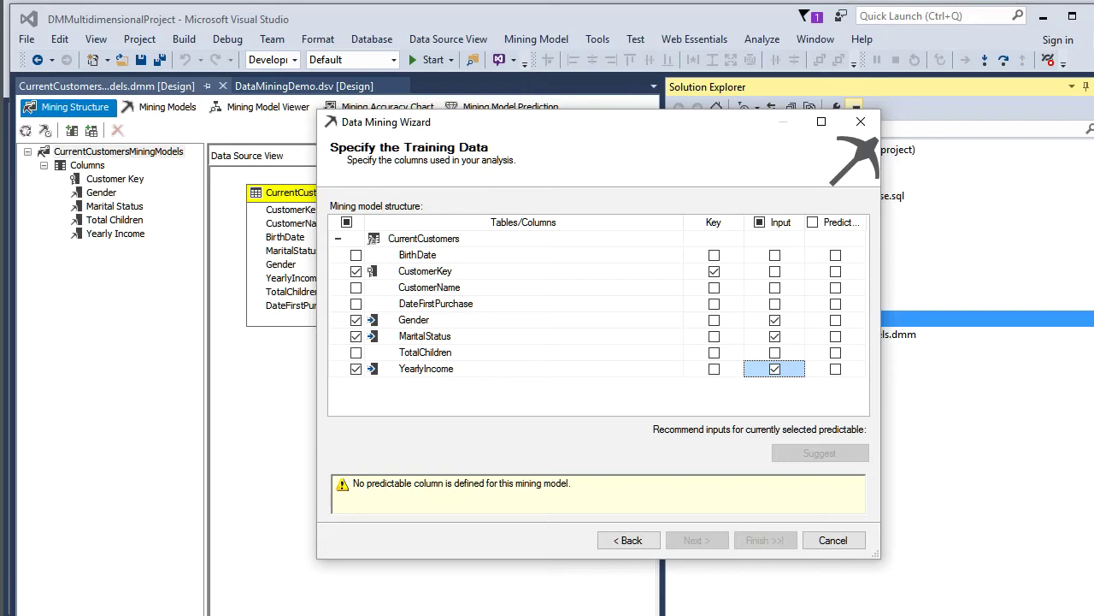
left_click(836, 352)
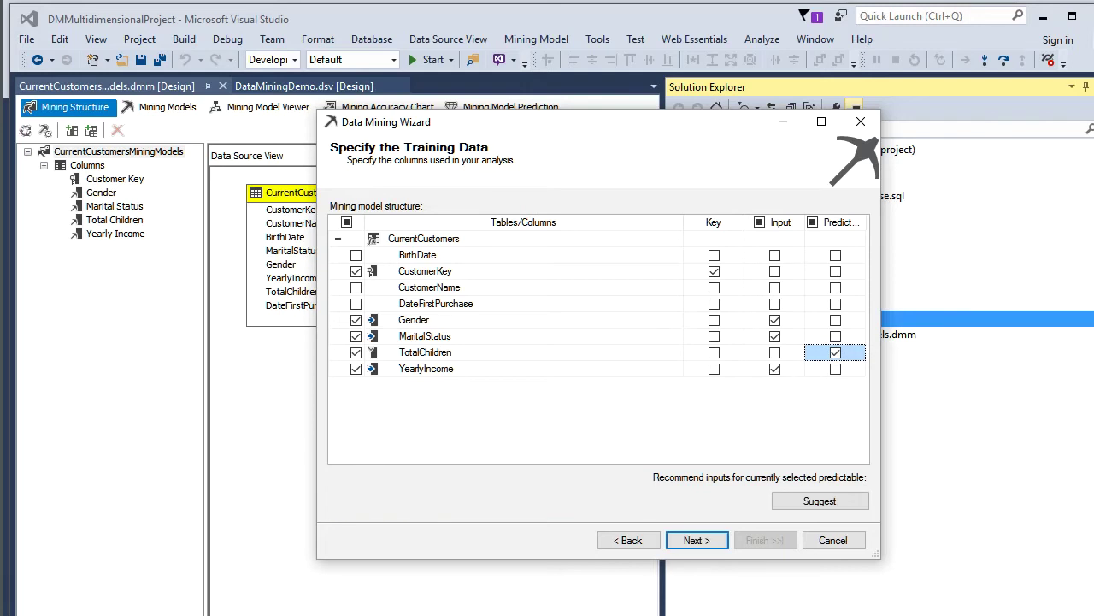
left_click(697, 540)
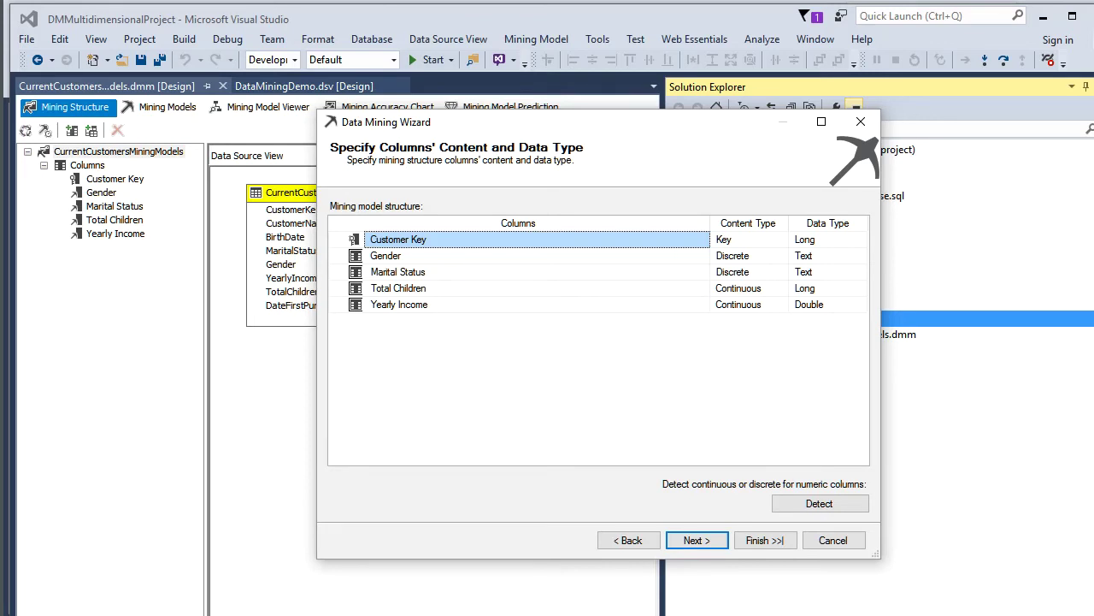
Set the Yearly Income column's content type to Discretized.
left_click(748, 304)
left_click(780, 304)
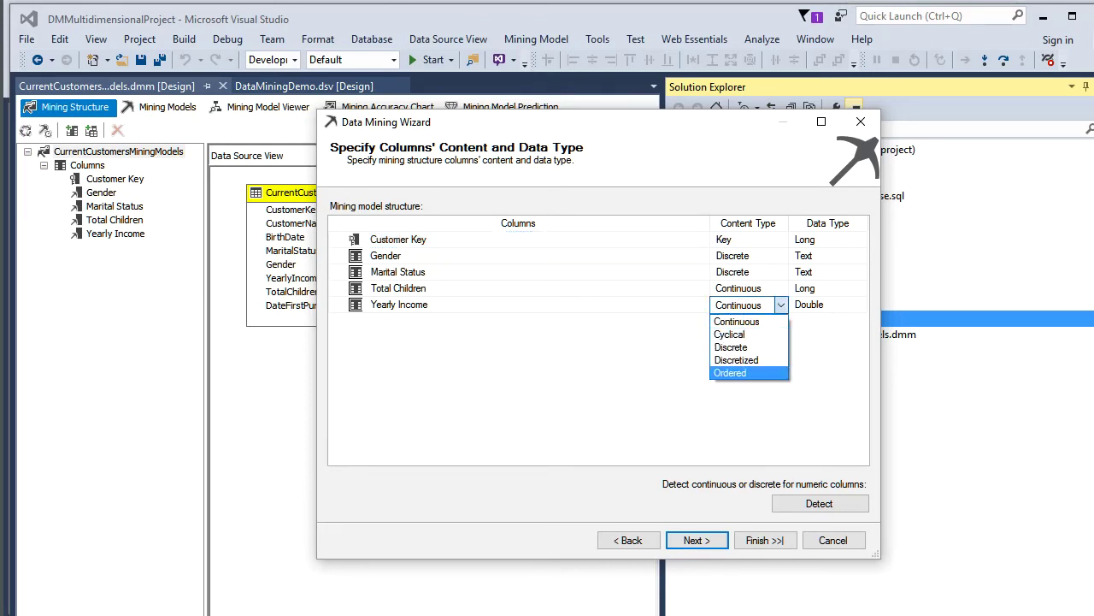
key("Up")
key("Return")
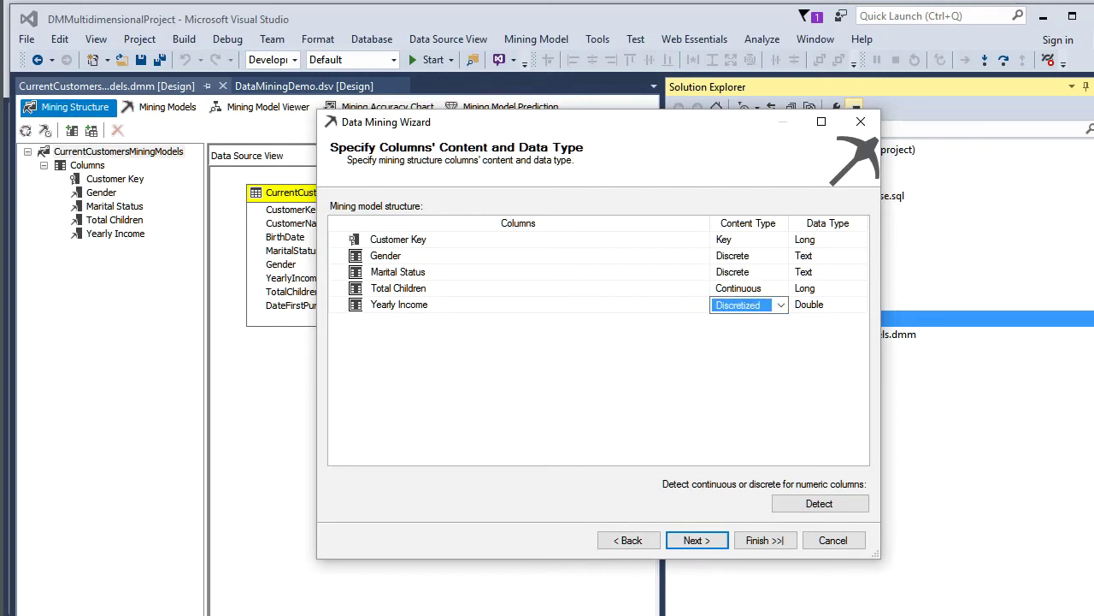
Set the Total Children column's content type to Discrete.
key("Up")
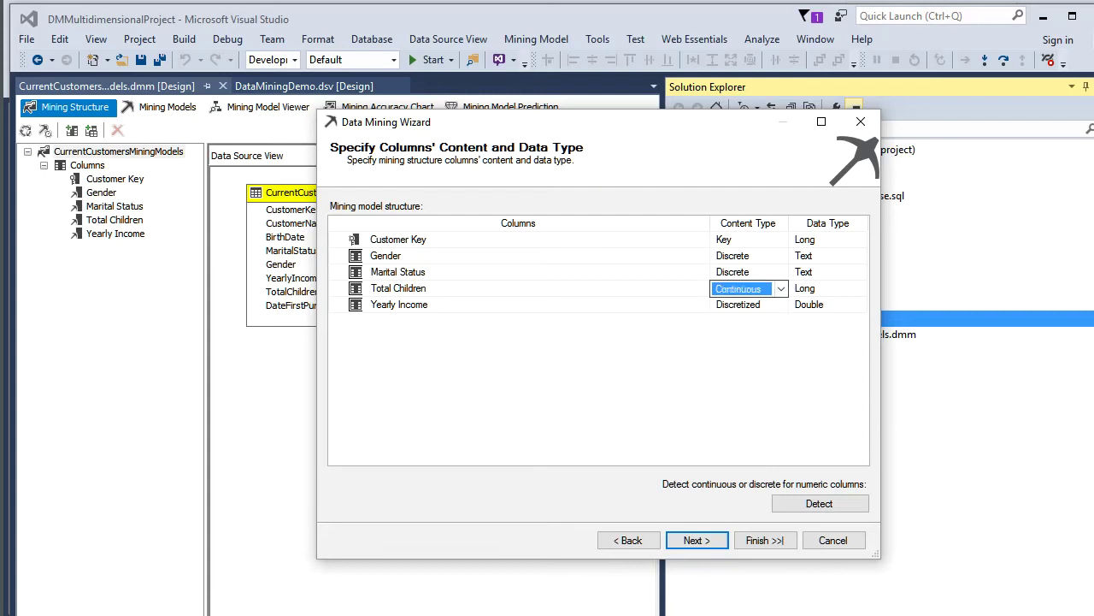
key("alt+Down")
key("Down")
key("Down")
key("Down")
key("Up")
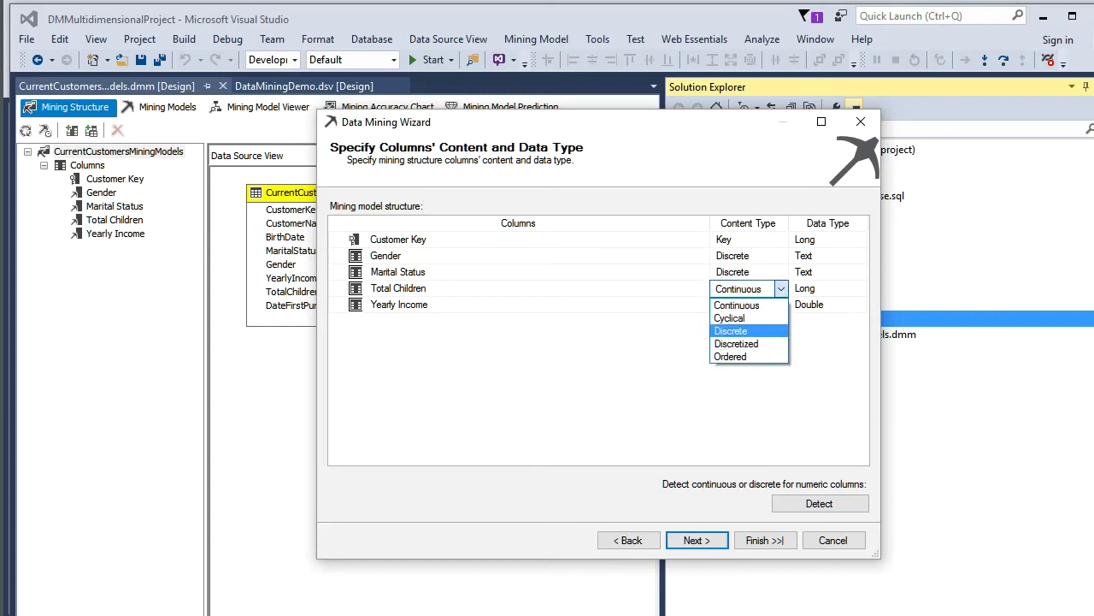
key("Return")
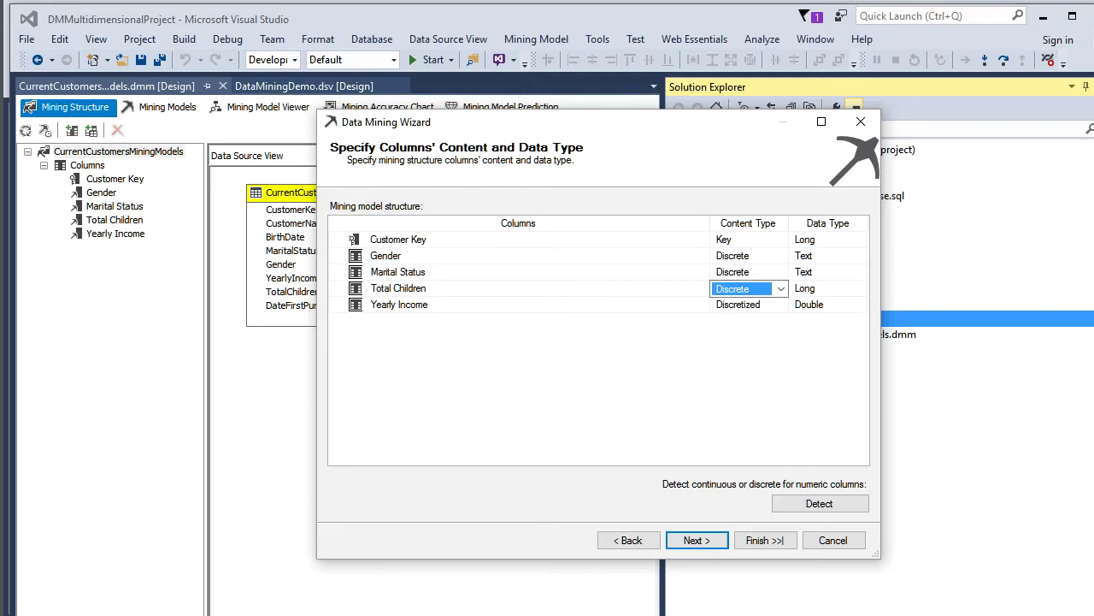
Set the Yearly Income column's content type to Discrete and accept the column definitions.
left_click(741, 305)
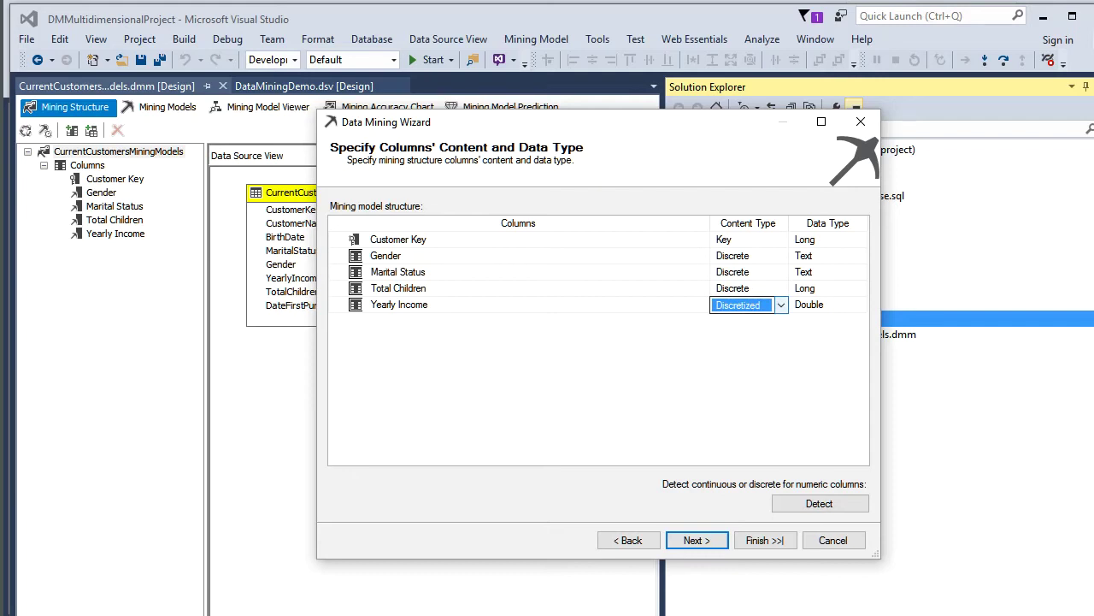
left_click(780, 305)
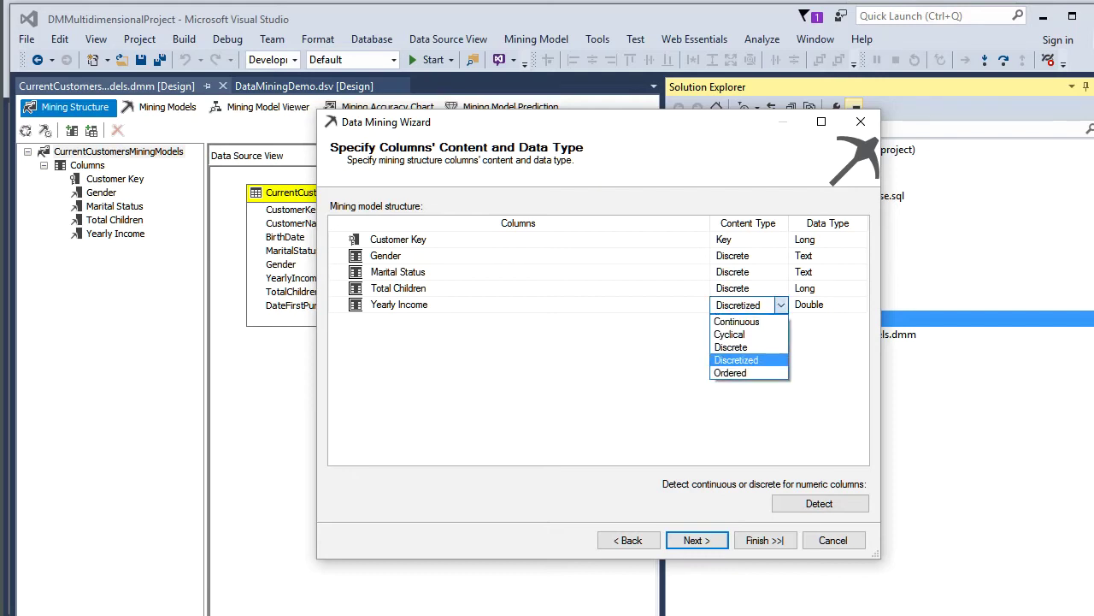
left_click(733, 346)
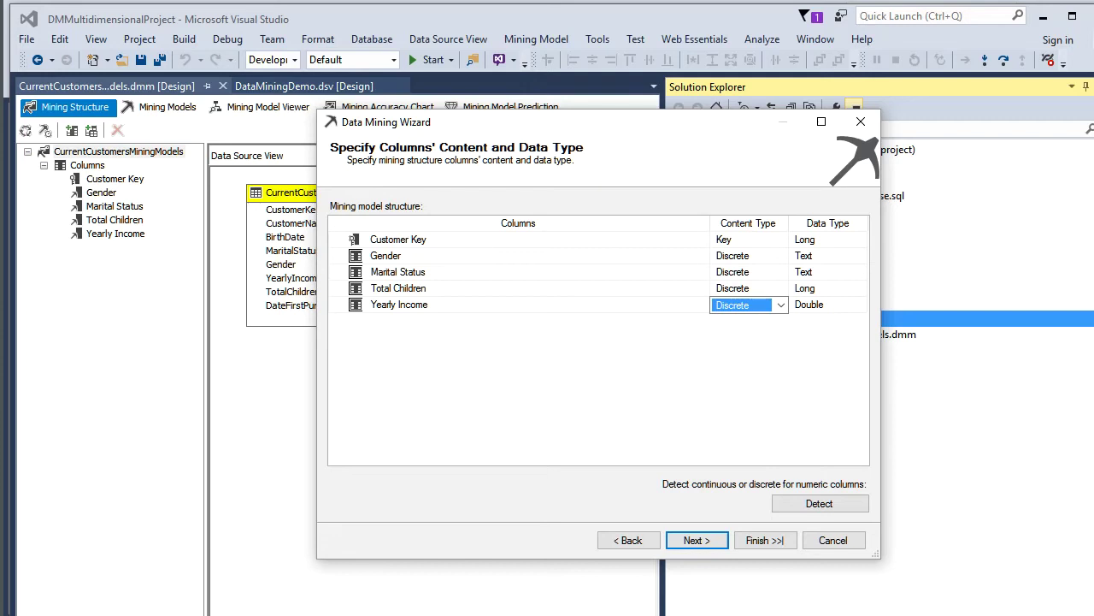
left_click(697, 540)
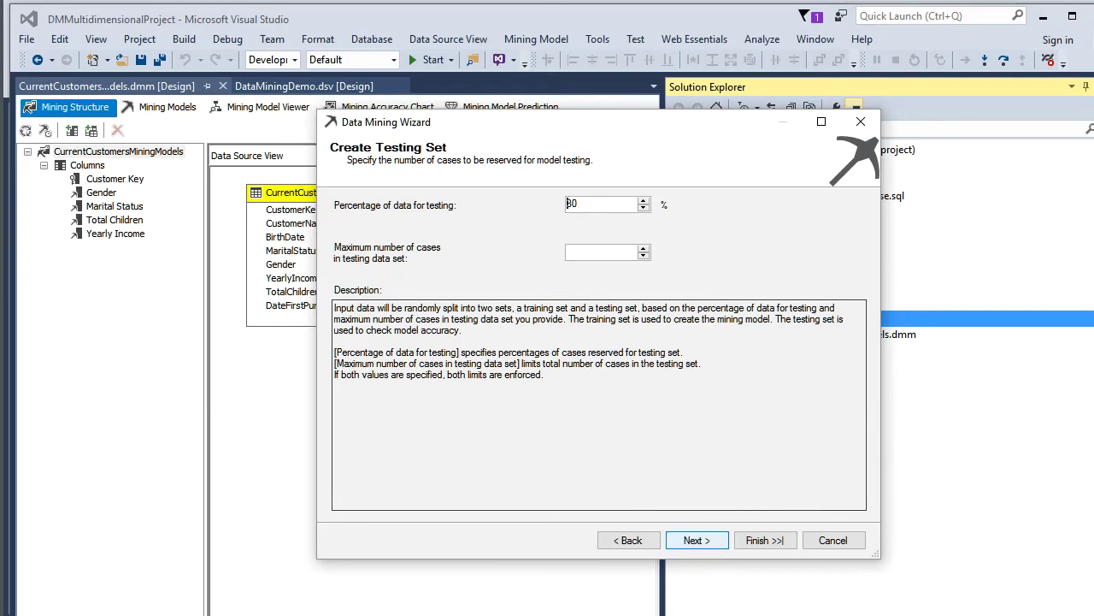
Keep the default testing set and finish the wizard with model name "Current Customers - NN" and structure name "Current Customers - Models".
key("Return")
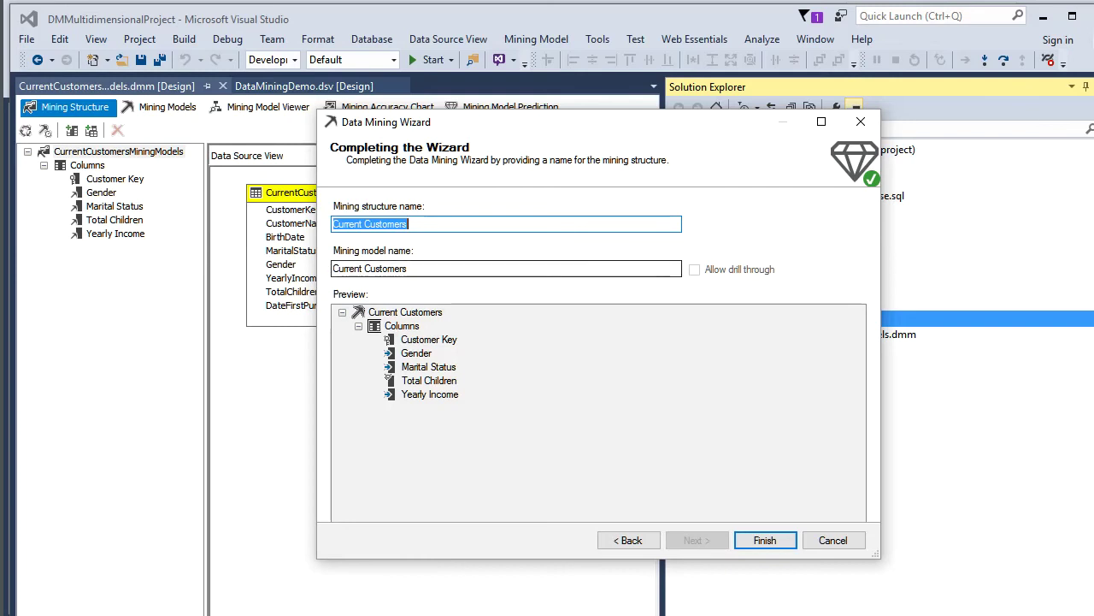
left_click_drag(530, 128, 356, 108)
left_click(234, 240)
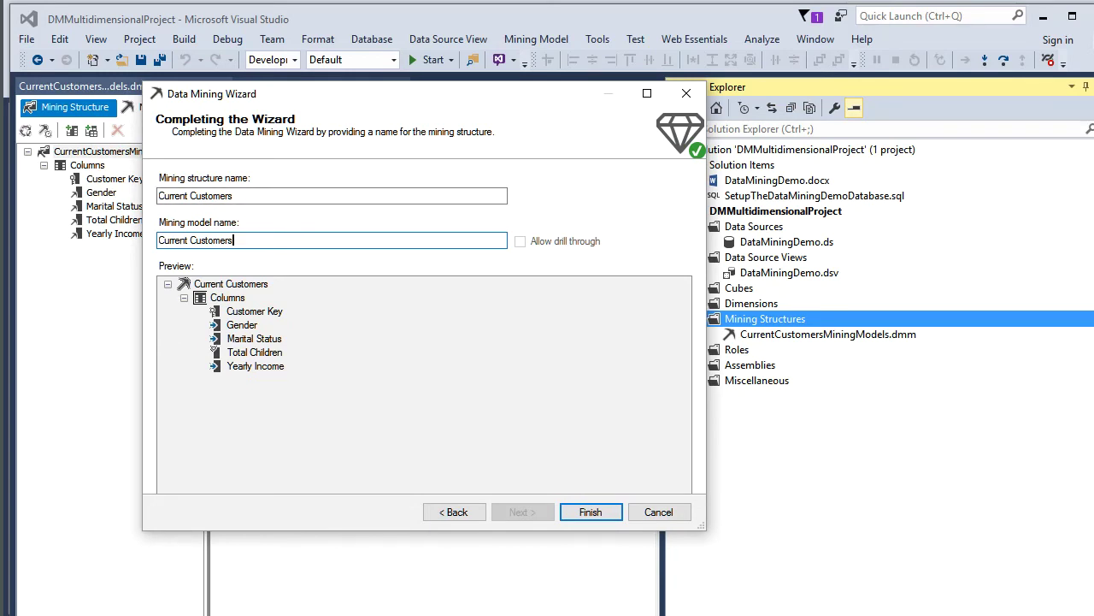
type("- NN")
left_click(234, 196)
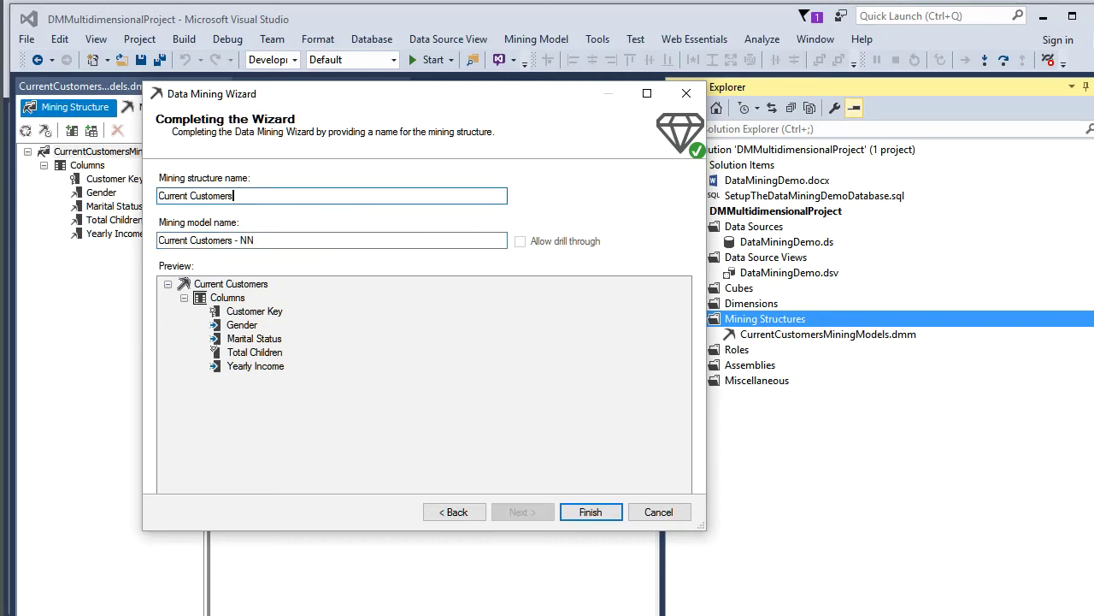
type("- Modl")
key("BackSpace")
type("els")
key("Return")
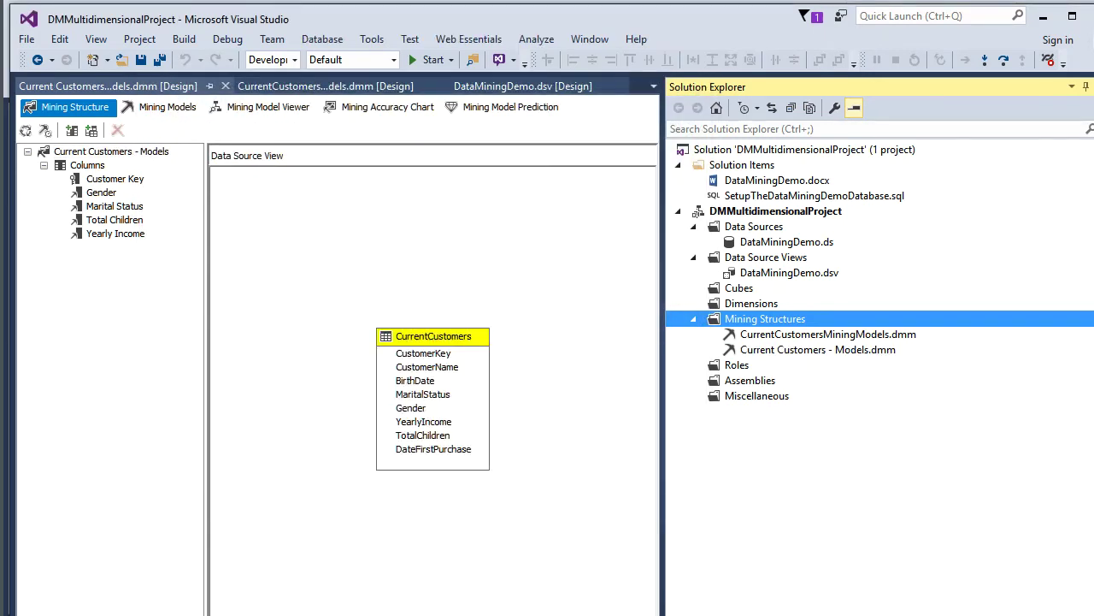
Build and deploy the project, and run a full process of the Current Customers - Models mining structure.
left_click(111, 151)
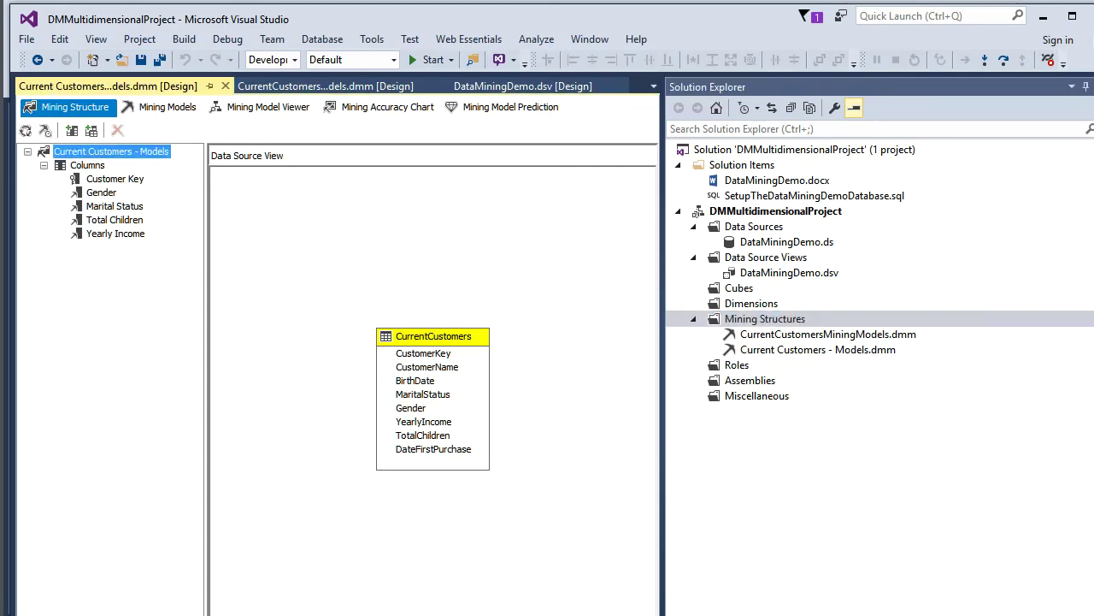
left_click(653, 368)
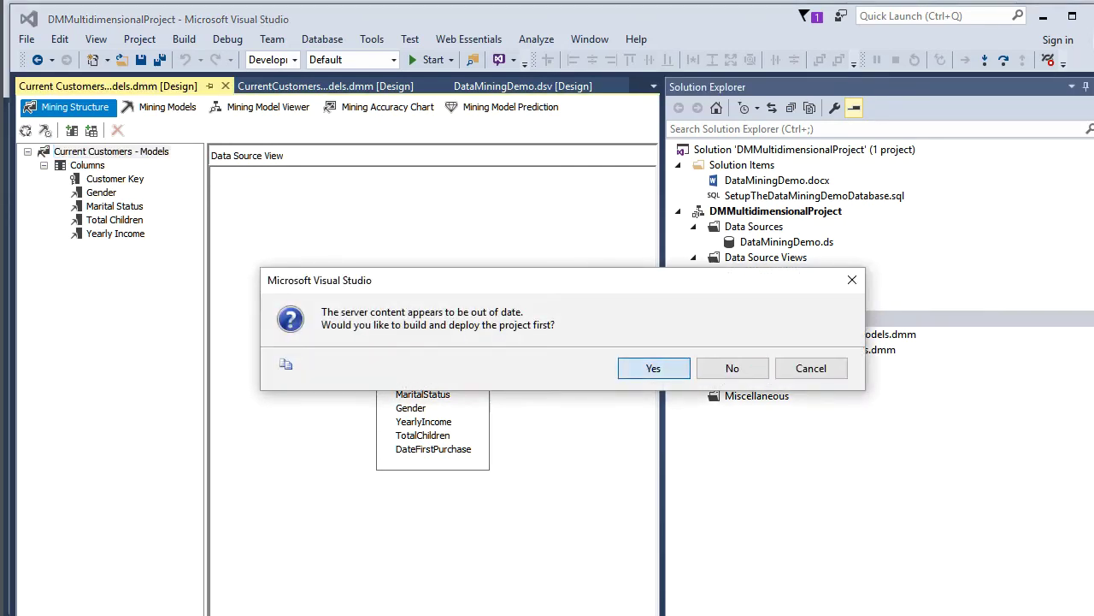
key("Return")
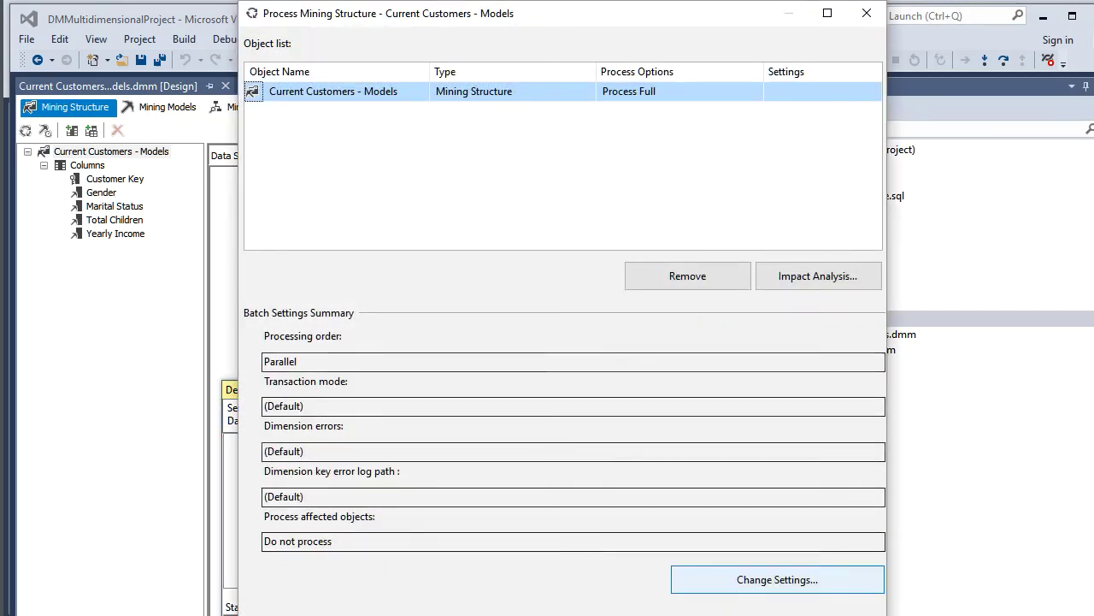
key("Return")
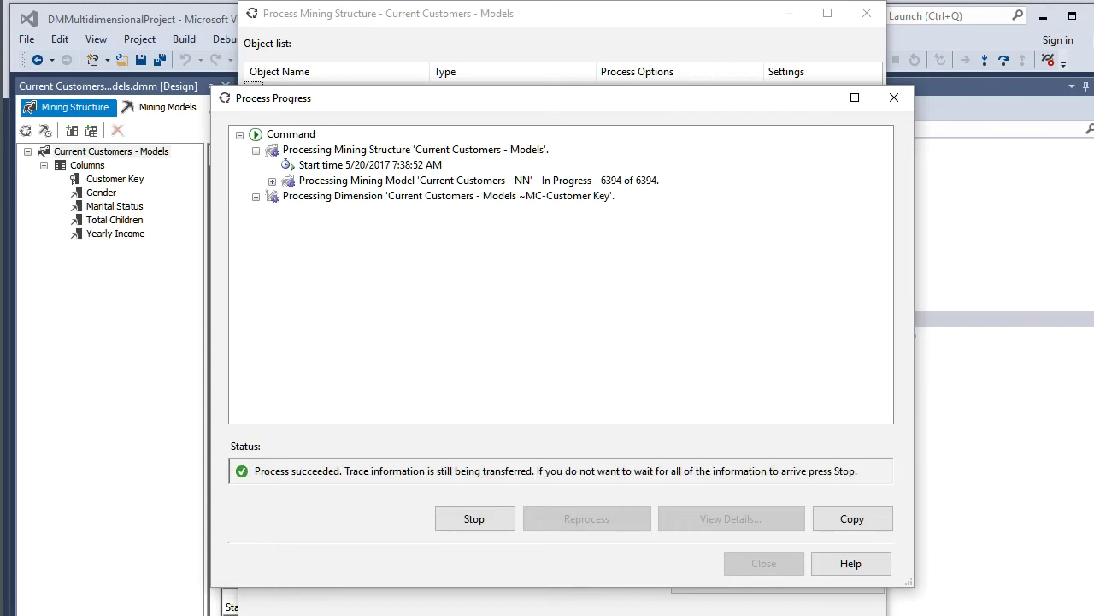
left_click(762, 566)
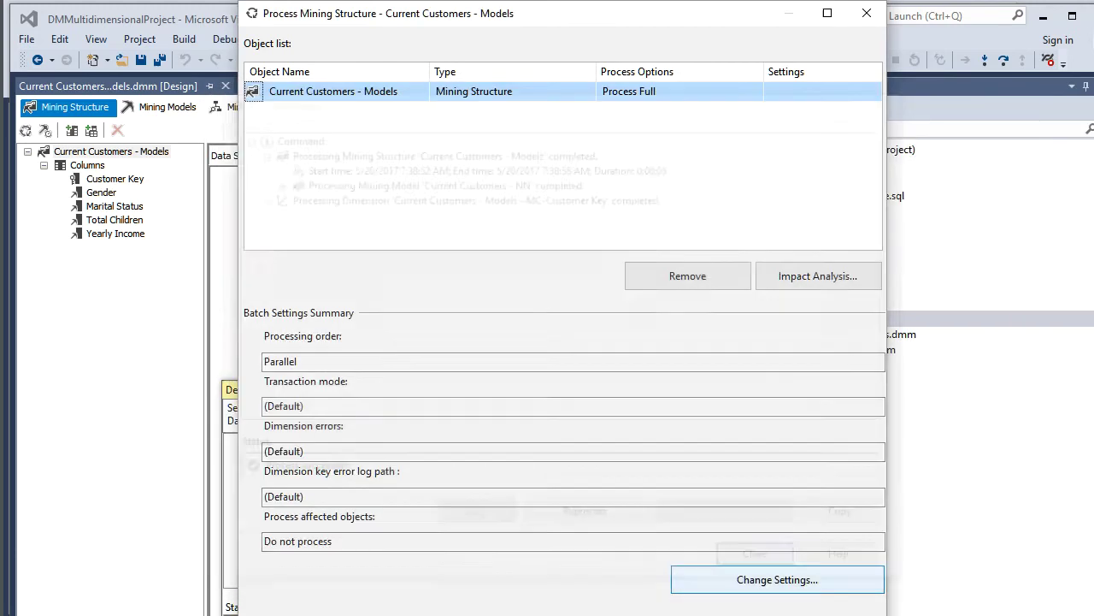
Close the processing and deployment progress windows and display the mining models of the Current Customers - Models structure.
key("Escape")
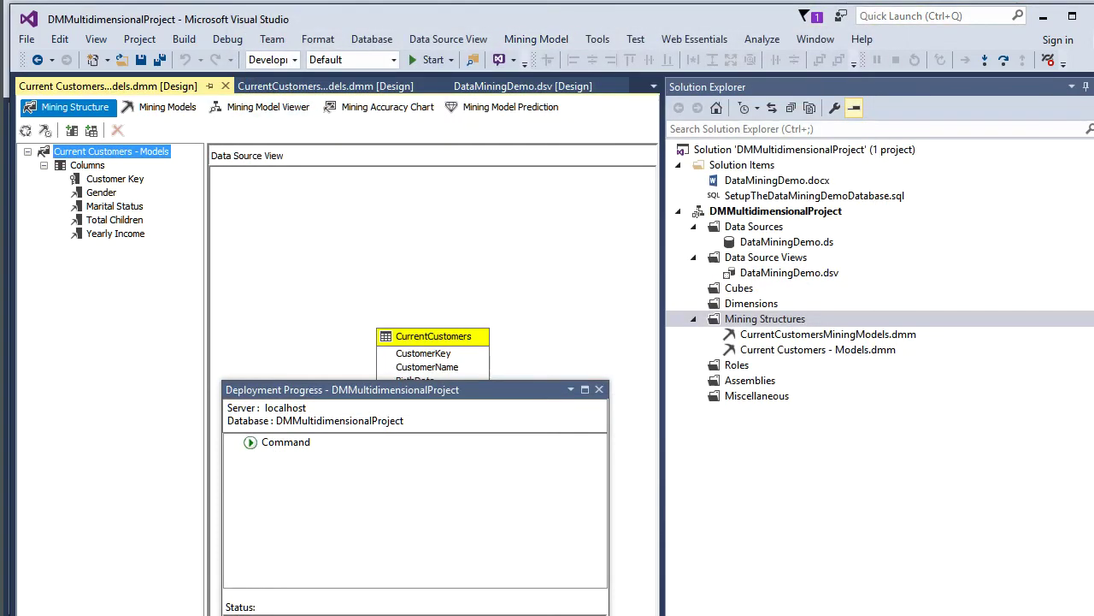
left_click(599, 389)
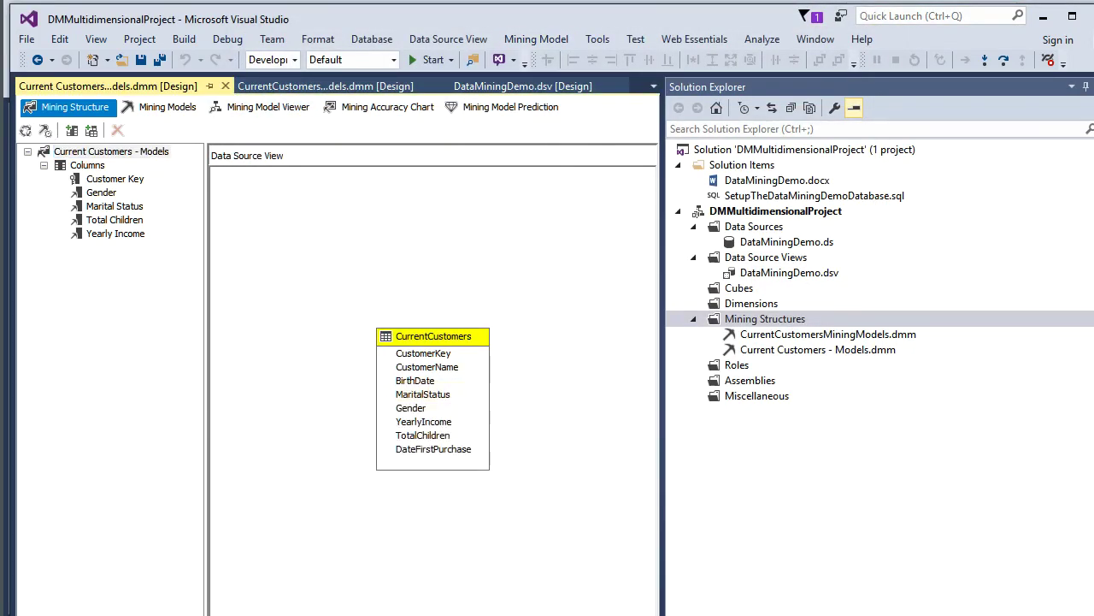
left_click(158, 108)
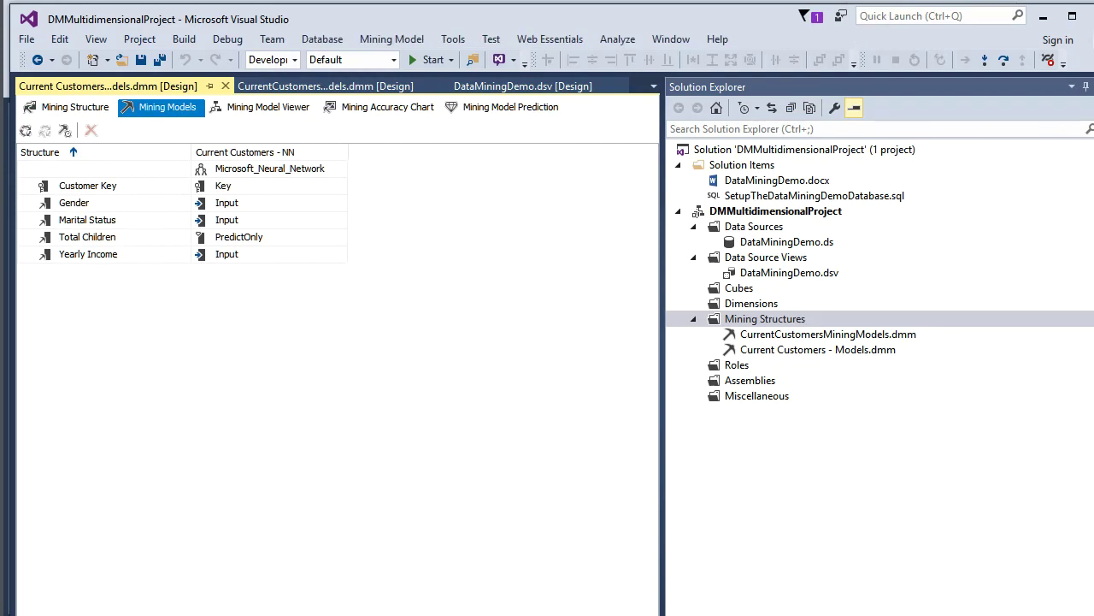
Load Current Customers - NN in the model viewer, redeploy the project over the existing database, and dismiss the deployment progress.
left_click(262, 107)
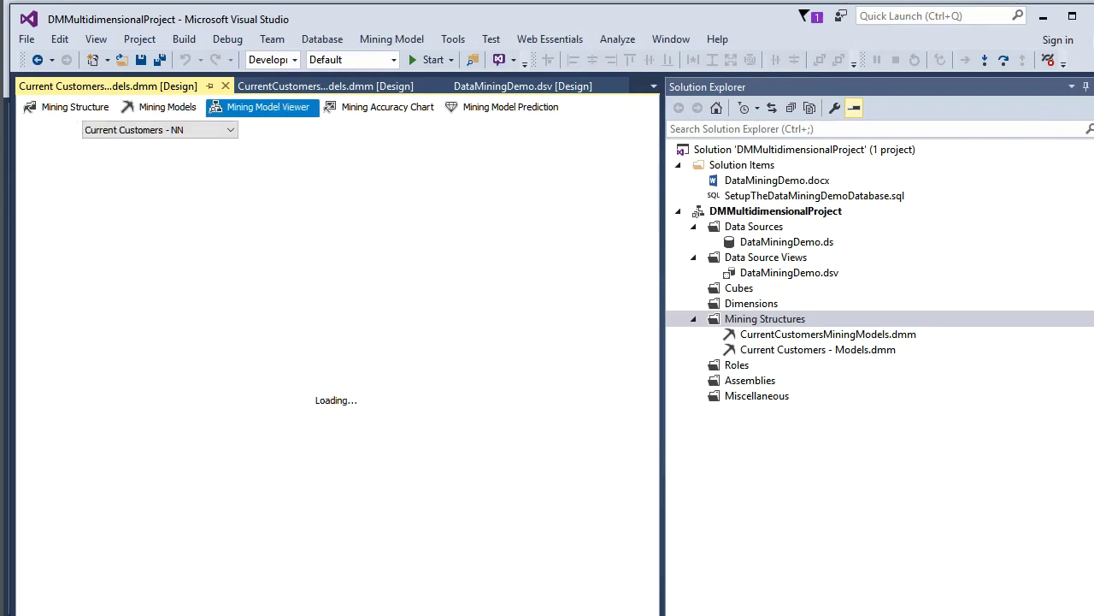
key("Return")
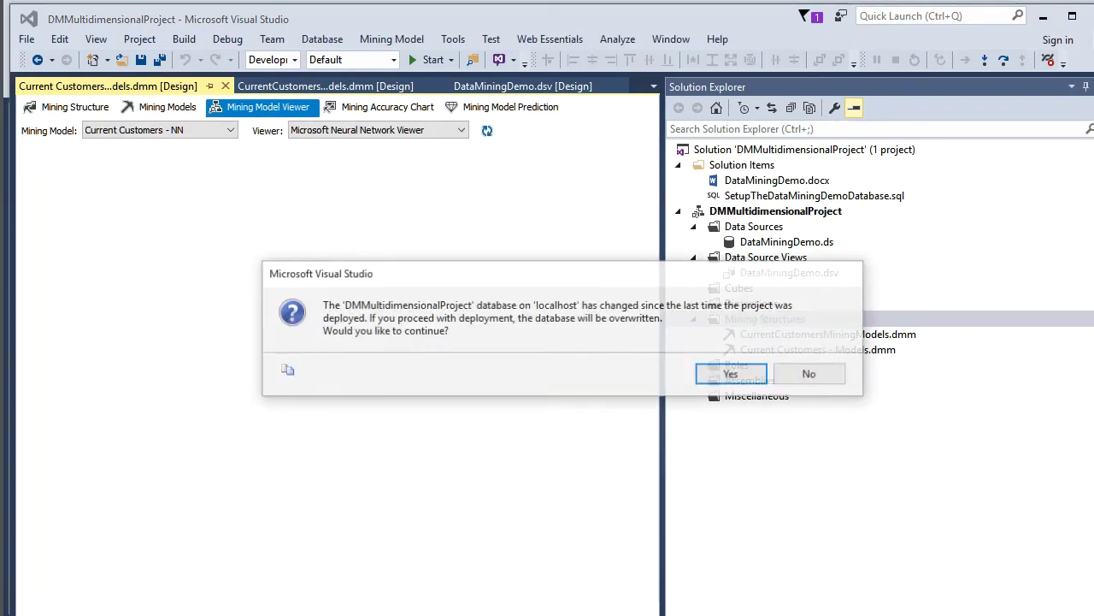
key("Return")
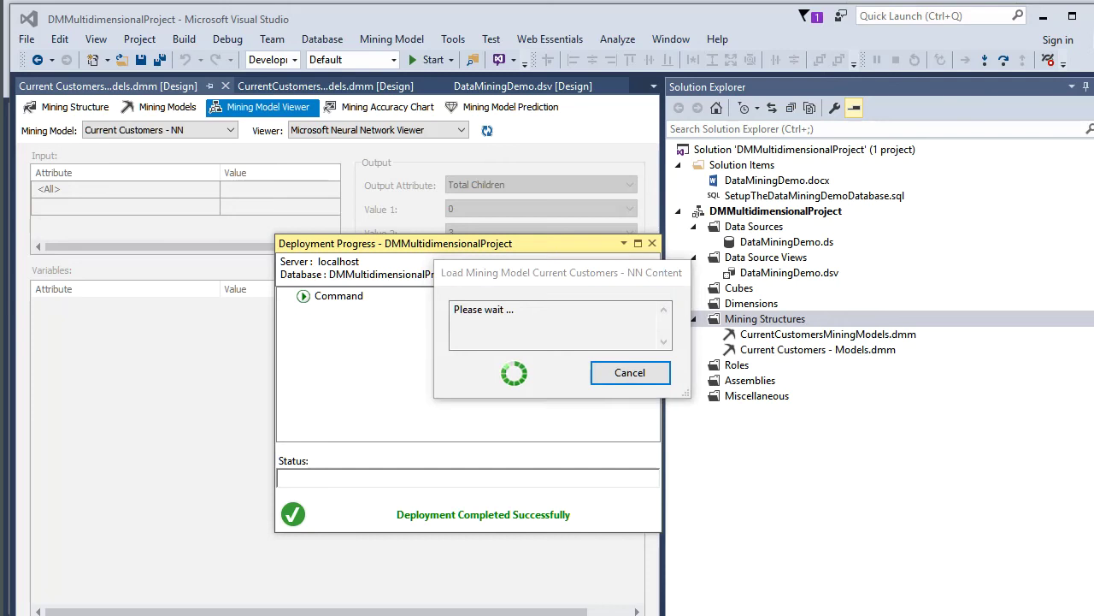
left_click_drag(661, 384, 912, 384)
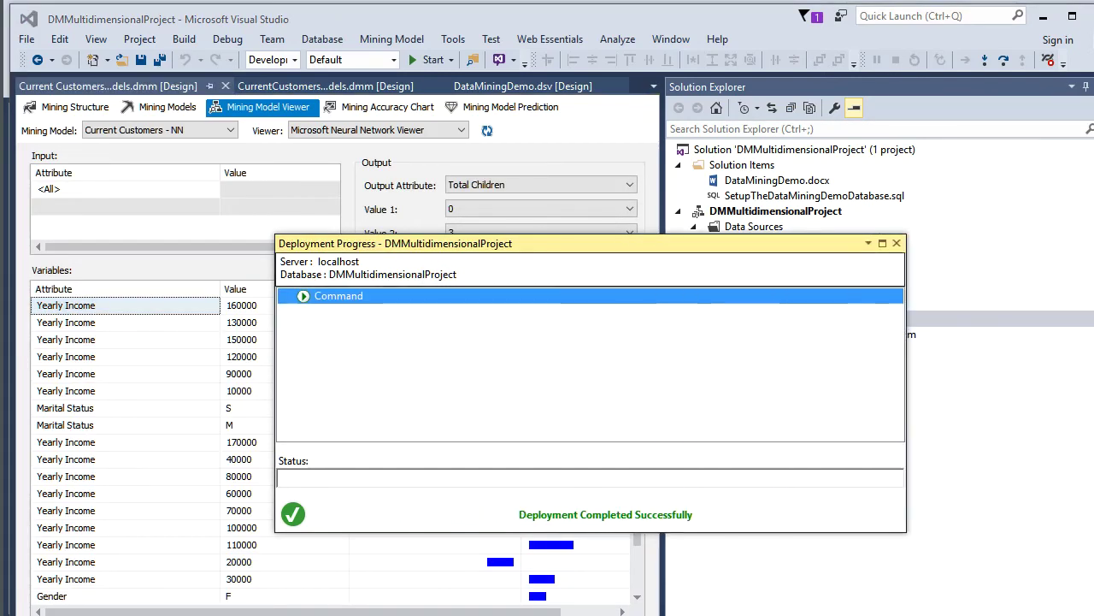
left_click(901, 242)
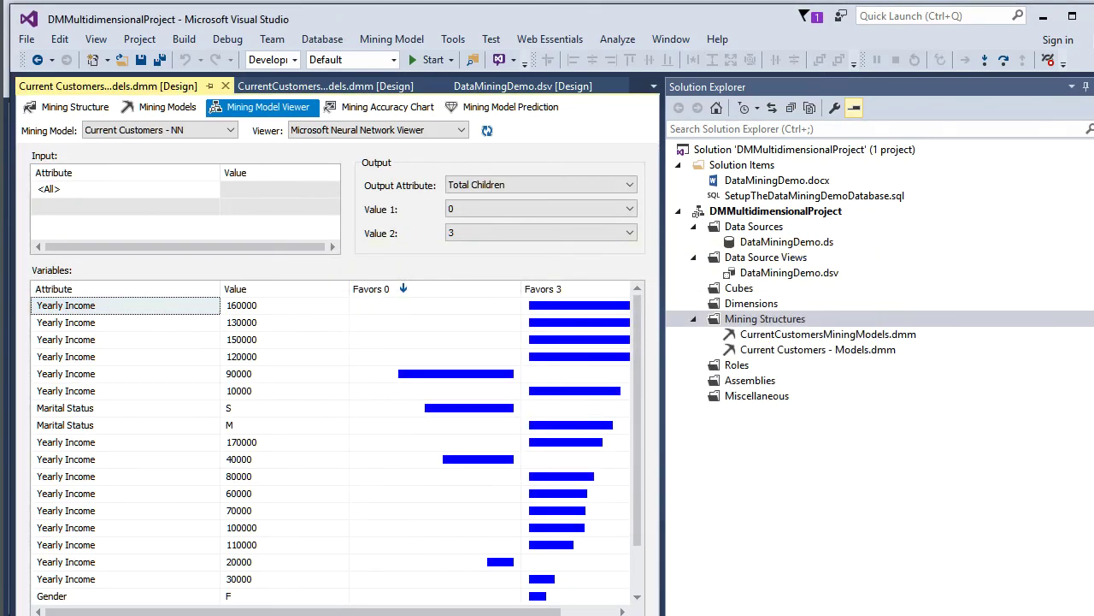
Widen the design area and examine the score and probabilities of the top Yearly Income variable for Total Children values 0 and 3.
left_click(765, 318)
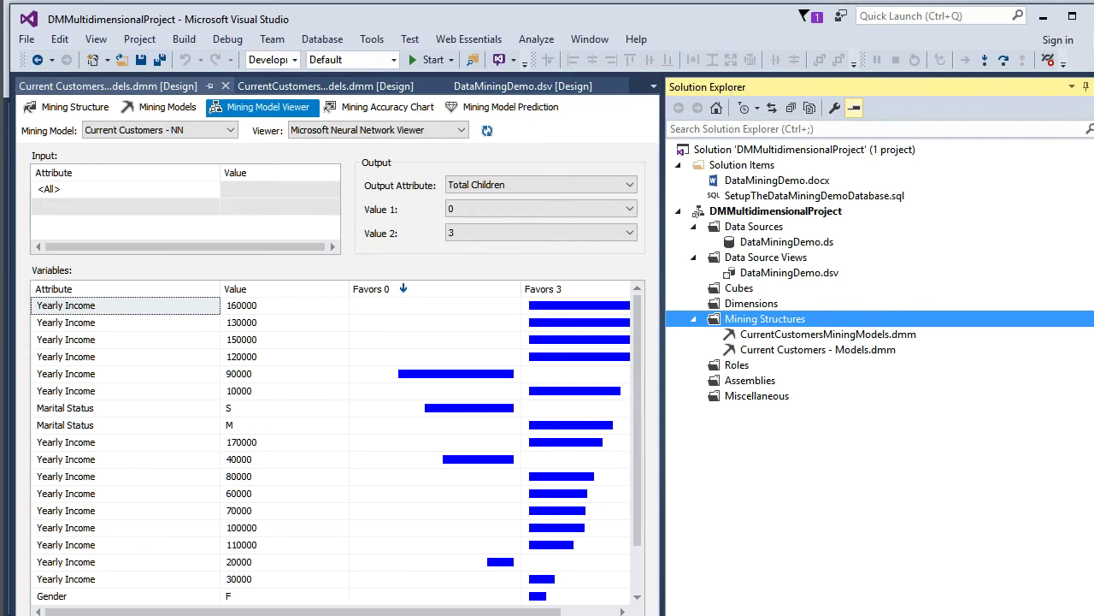
left_click_drag(662, 384, 891, 384)
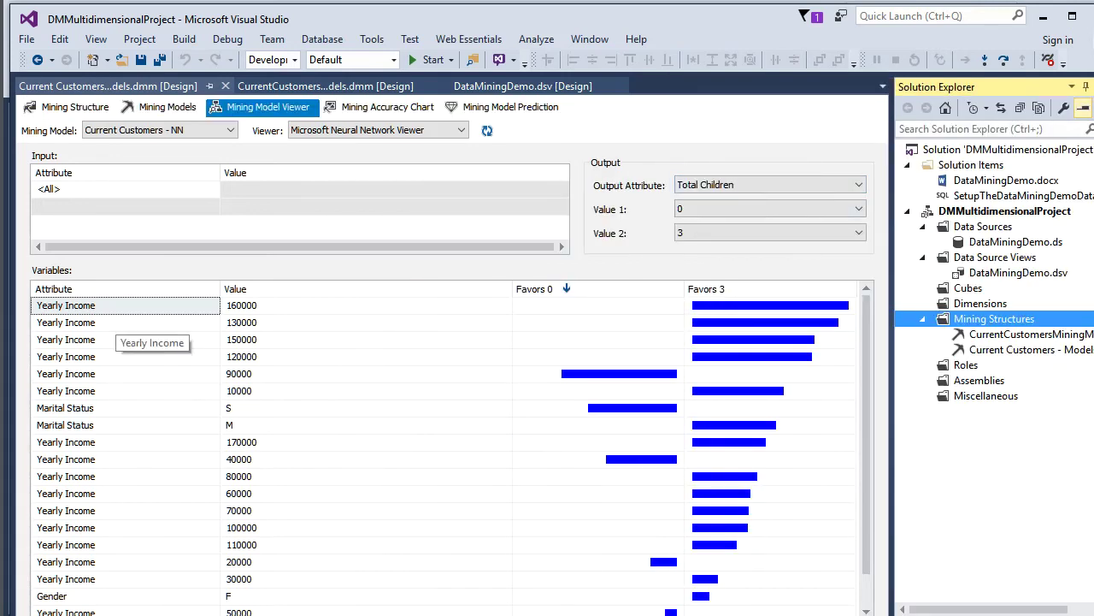
left_click(770, 232)
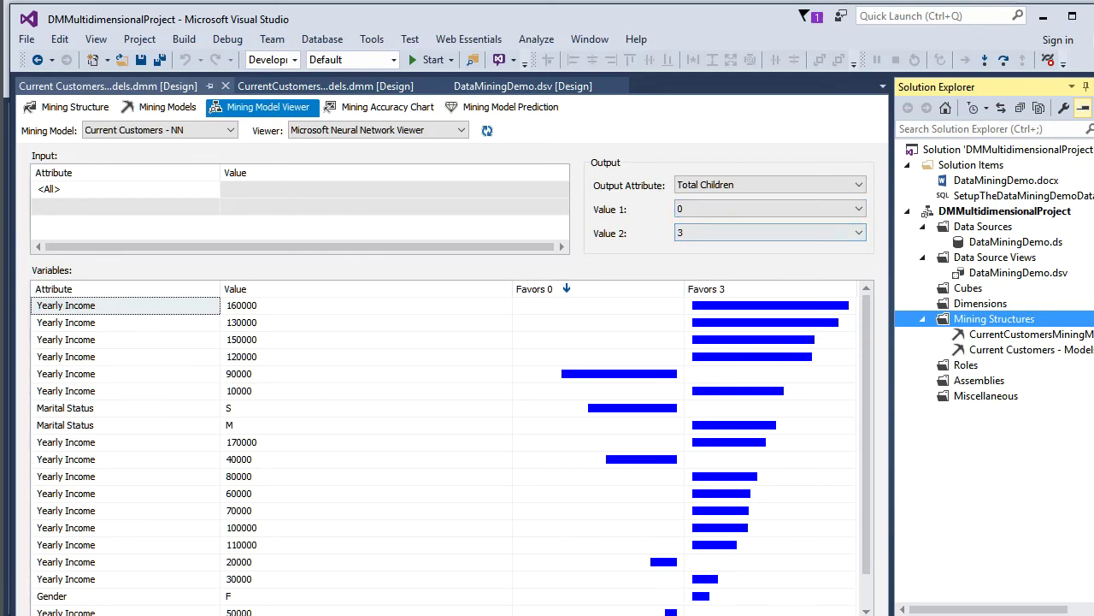
mouse_move(717, 310)
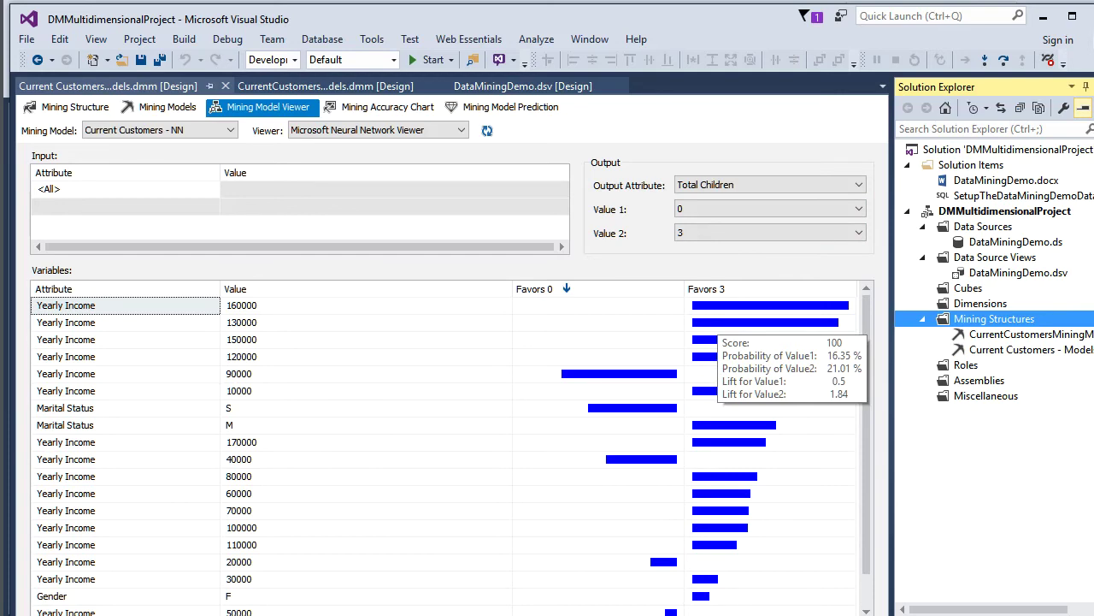
Compare Total Children output value 0 against value 1, and examine which value each Marital Status favors.
left_click(769, 233)
left_click(770, 258)
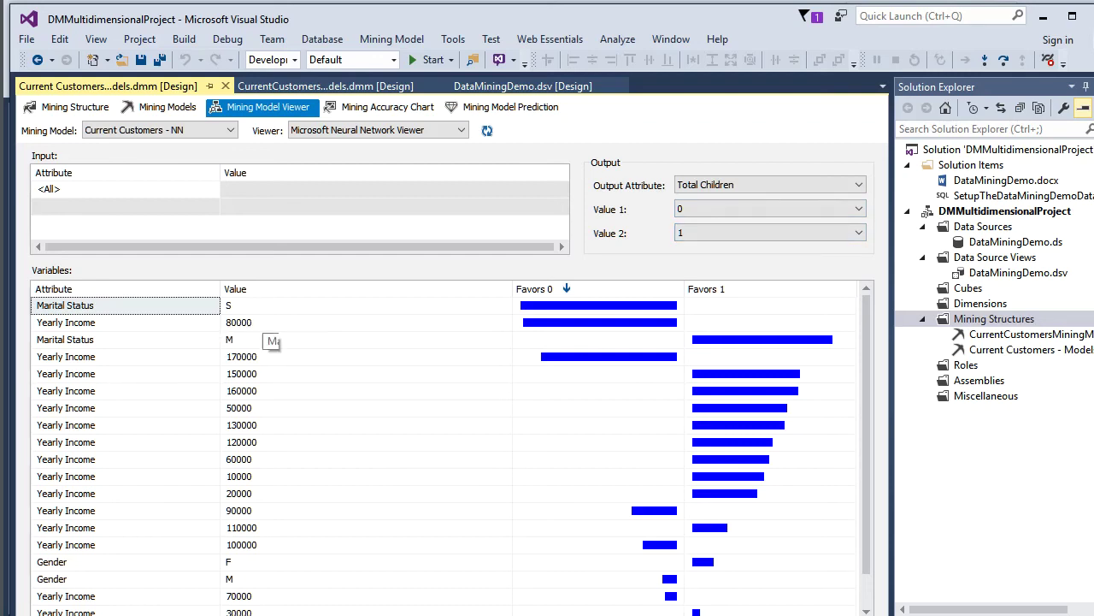
left_click(263, 308)
left_click(569, 306)
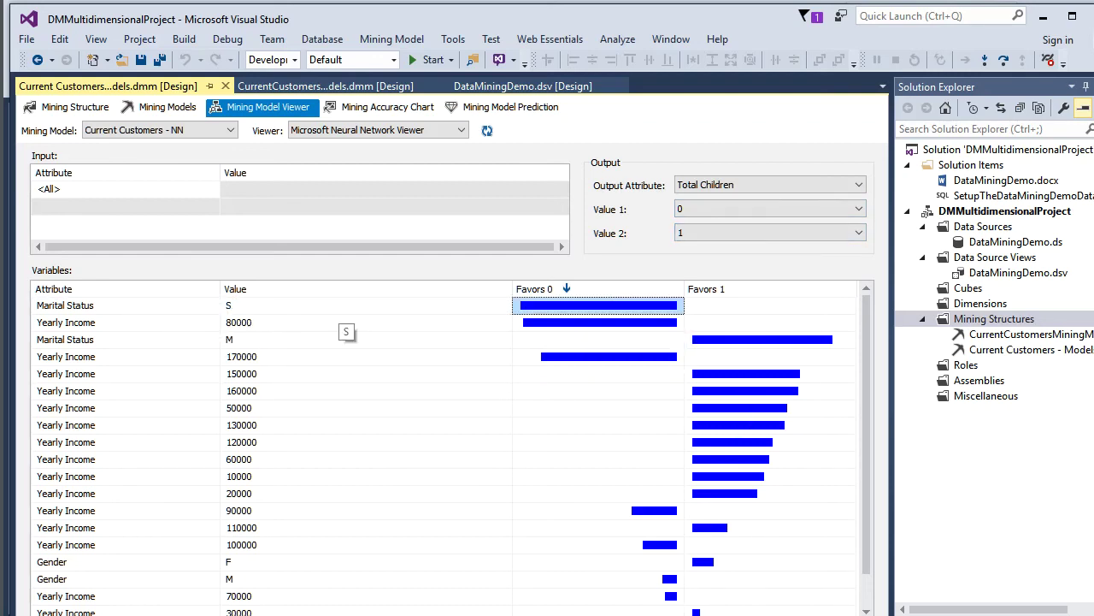
left_click(303, 340)
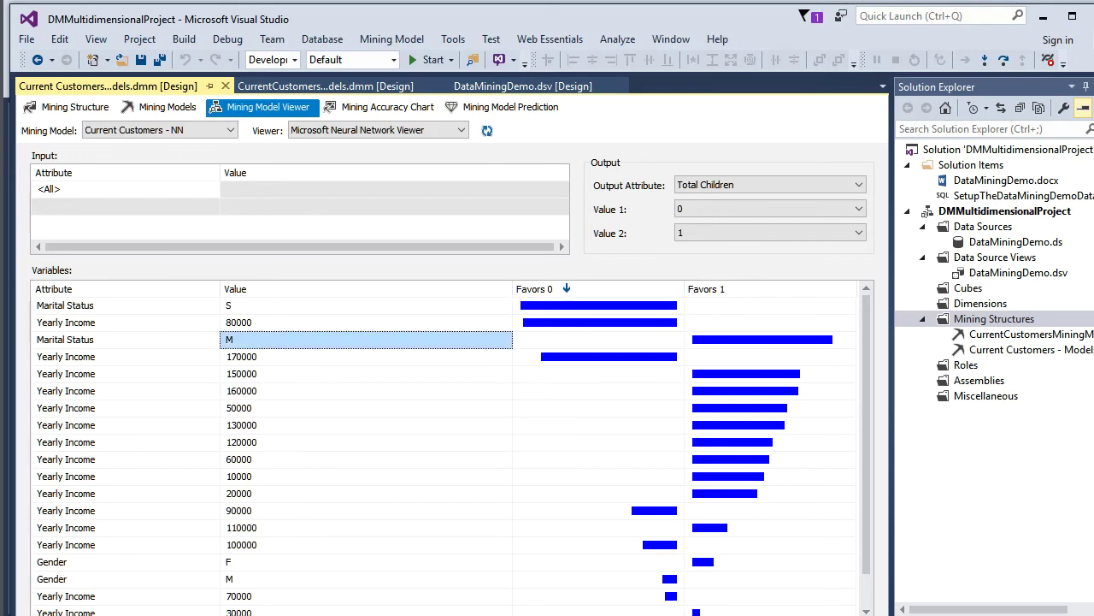
mouse_move(739, 340)
Display the Current Customers - NN model in the Microsoft Generic Content Tree Viewer.
left_click(160, 130)
left_click(160, 130)
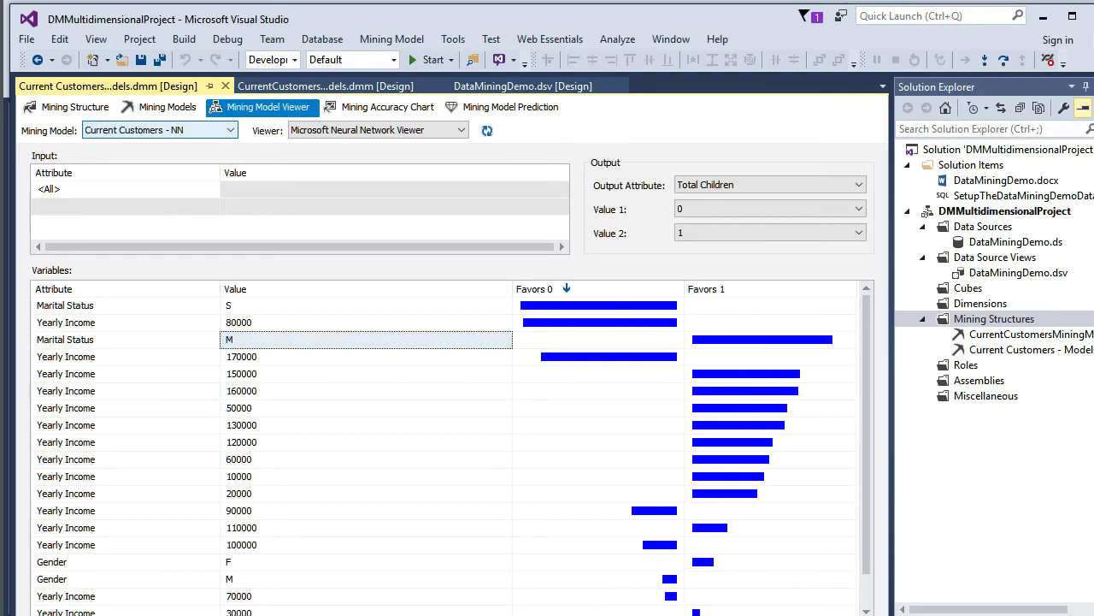
left_click(378, 130)
left_click(369, 156)
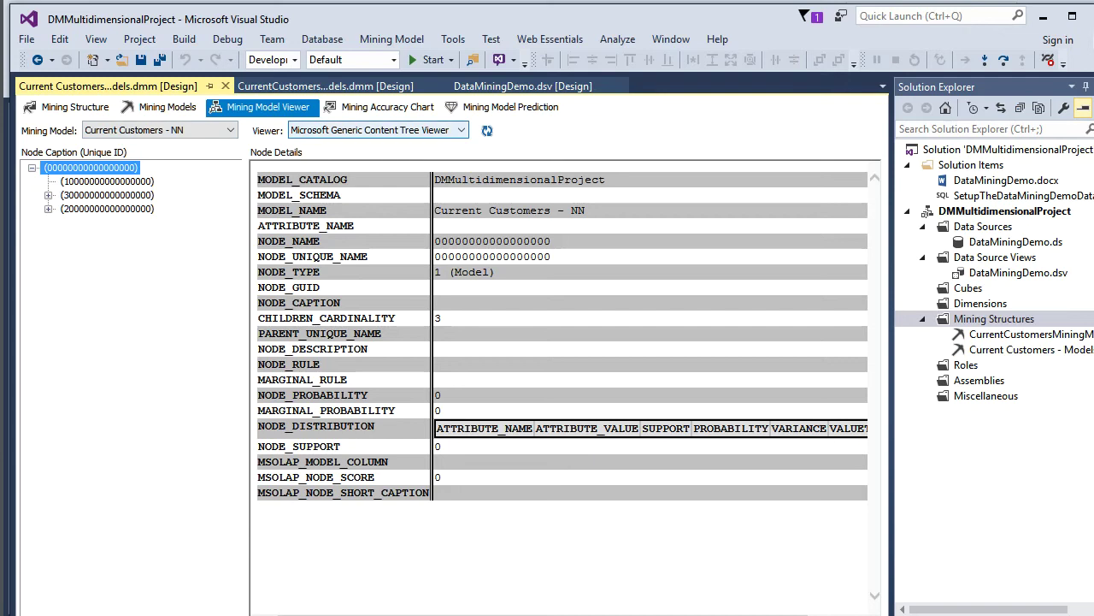
Examine the details of the model's marginal node and go through the input nodes for the attribute value each one represents.
left_click(107, 181)
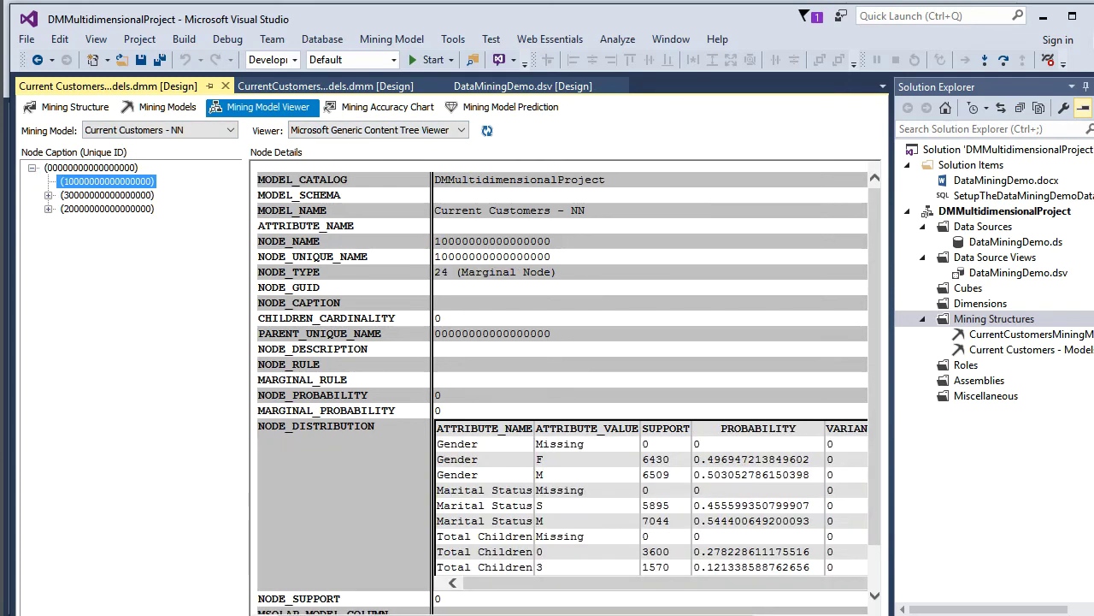
left_click(48, 195)
left_click(107, 195)
key("Down")
key("Down")
key("Down")
key("Down")
key("Down")
key("Down")
key("Down")
key("Down")
key("Down")
key("Down")
key("Down")
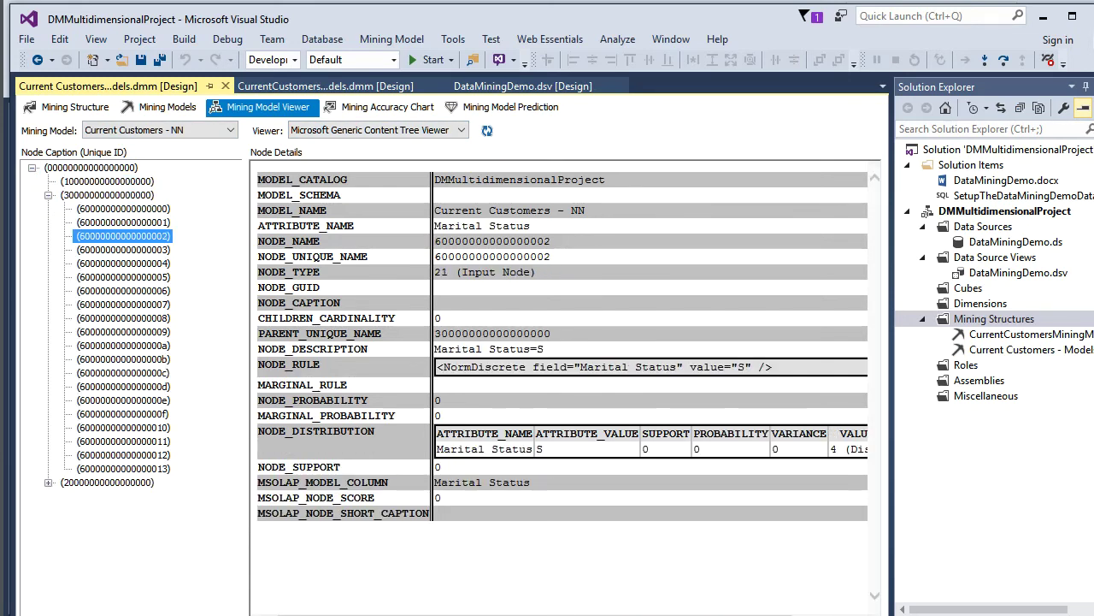
key("Down")
key("Down")
key("Down")
key("Down")
key("Down")
key("Down")
key("Down")
key("Down")
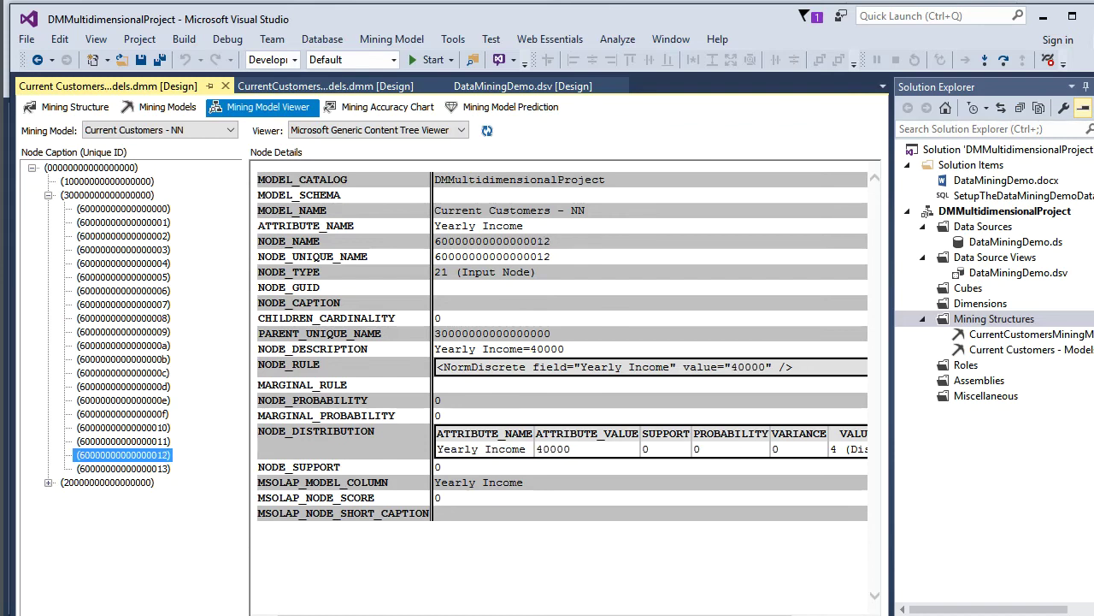
Expand the model's subnetwork and examine the output layer node and the weights of a hidden node.
left_click(47, 482)
left_click(107, 496)
left_click(107, 510)
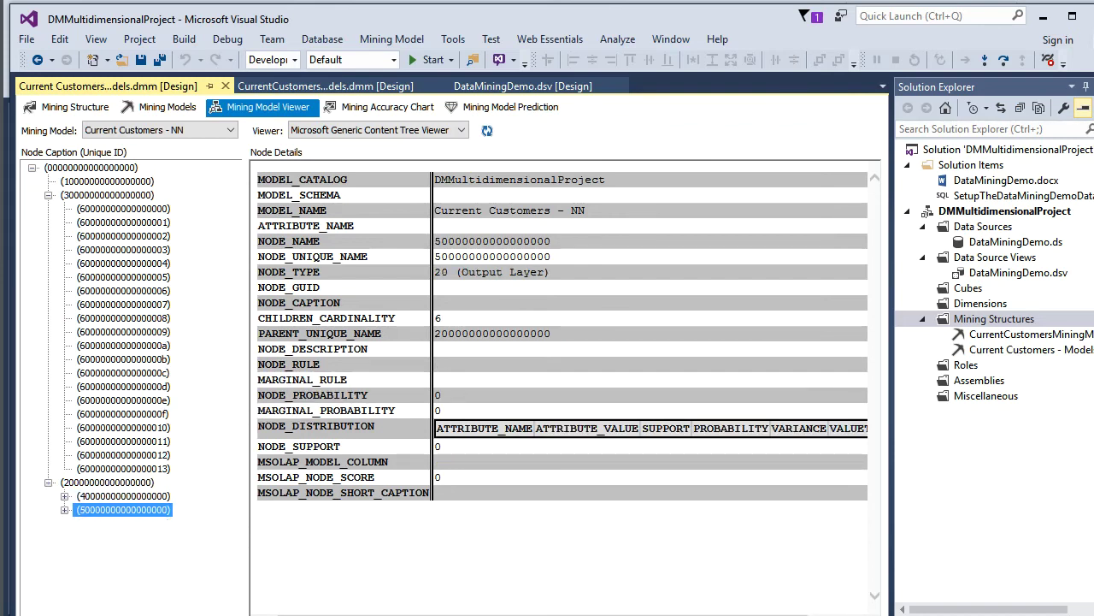
left_click(64, 495)
left_click(140, 468)
left_click(140, 414)
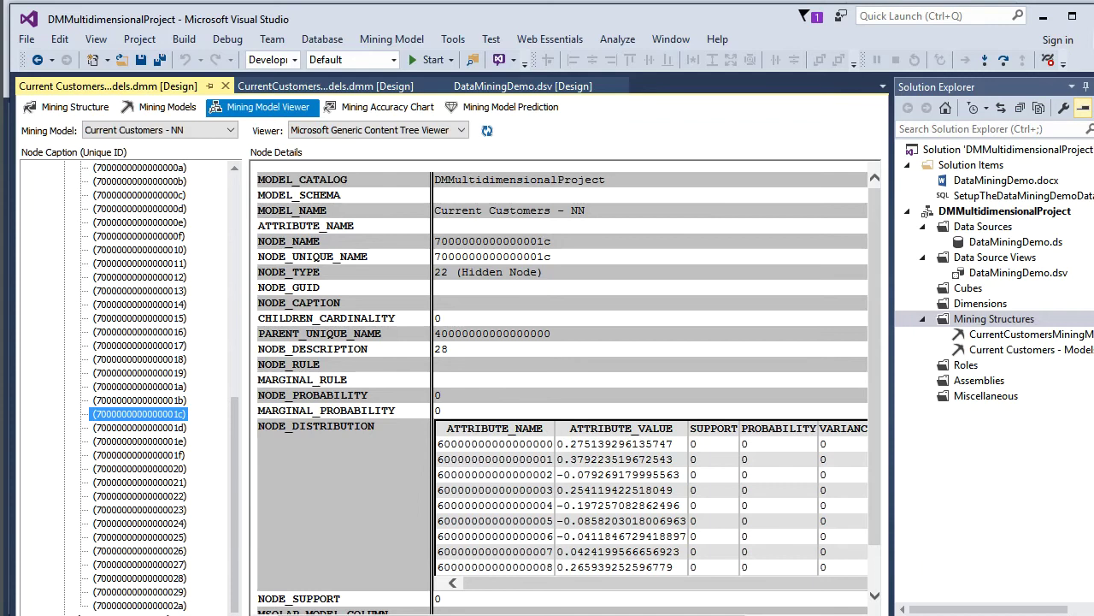
left_click_drag(234, 504, 234, 283)
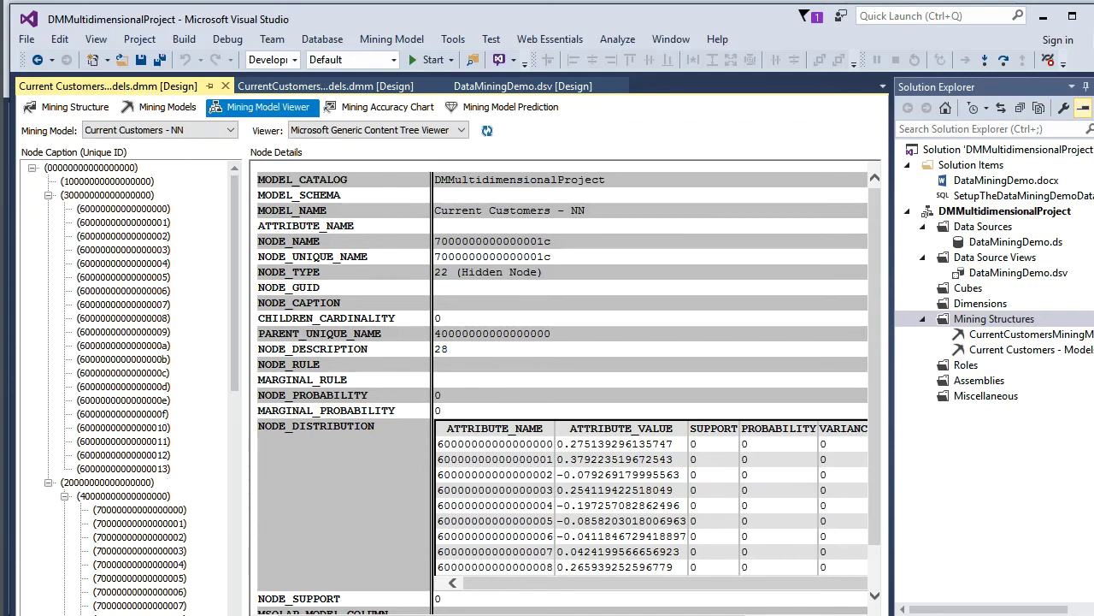
Show the mining accuracy lift chart for Current Customers - NN without a predict value, and close its legend.
left_click(160, 130)
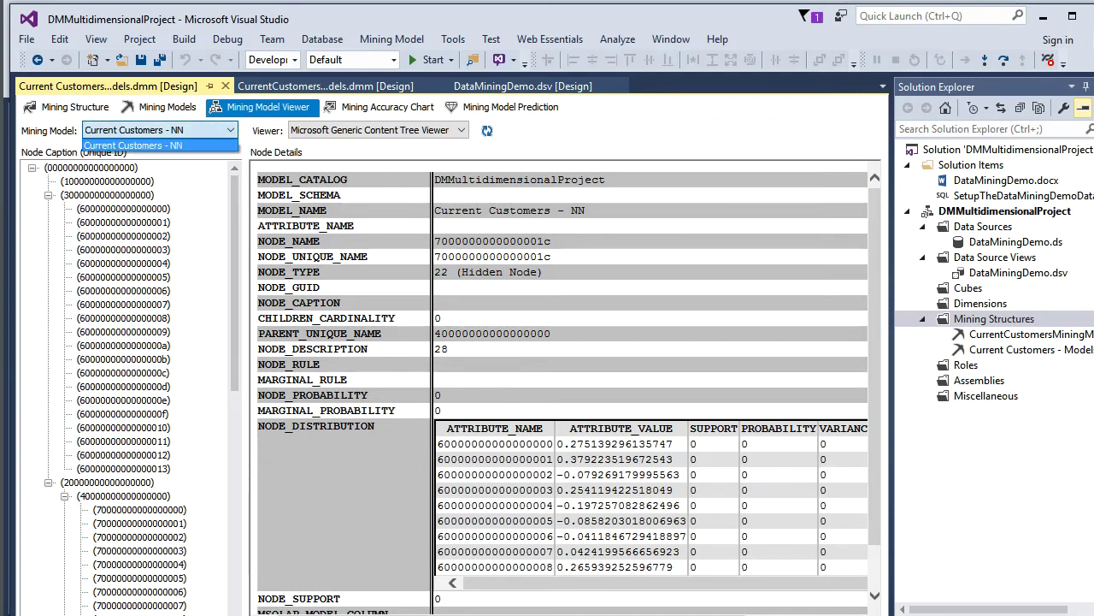
left_click(160, 144)
left_click(379, 107)
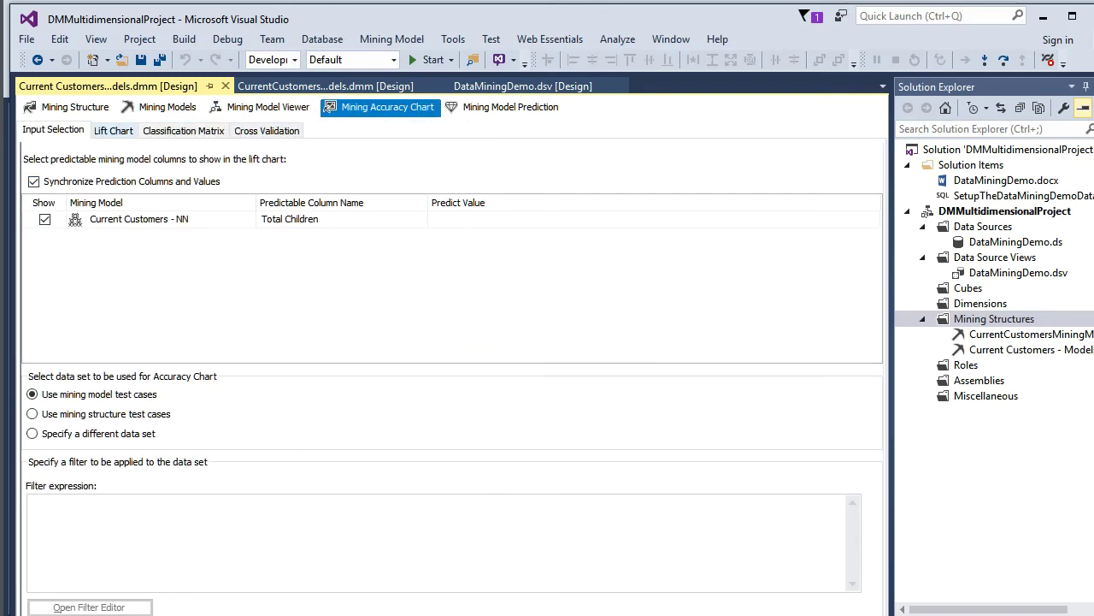
left_click(113, 130)
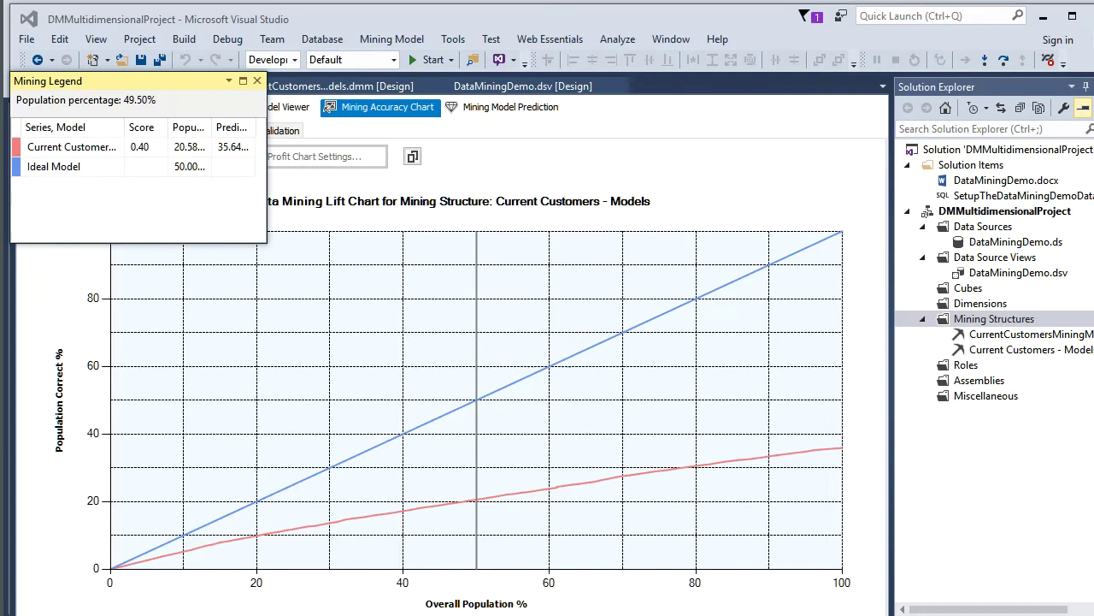
left_click_drag(61, 81, 364, 215)
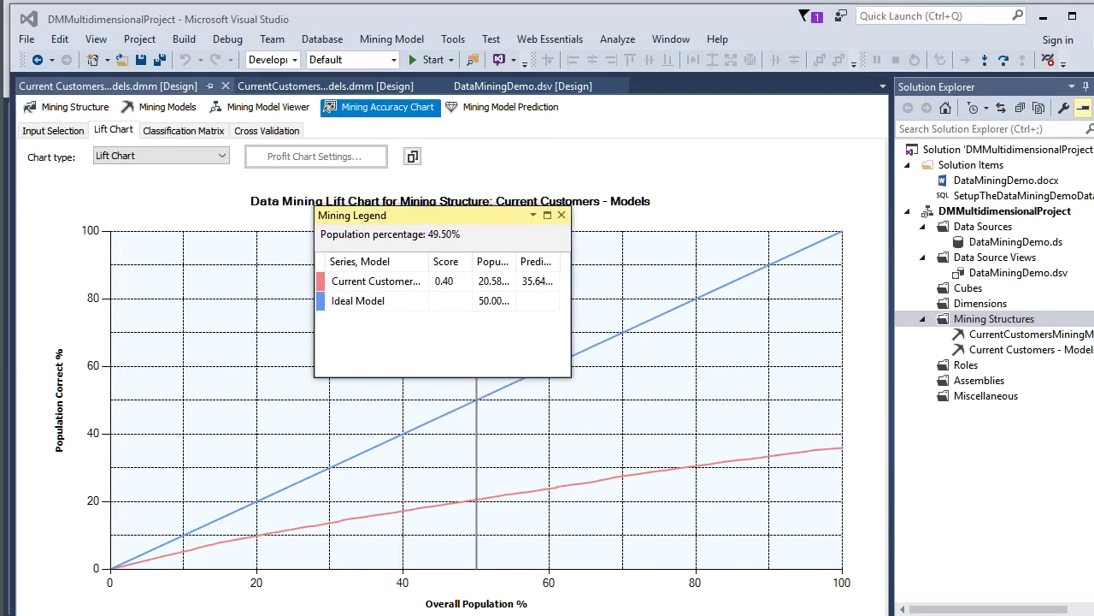
left_click(561, 214)
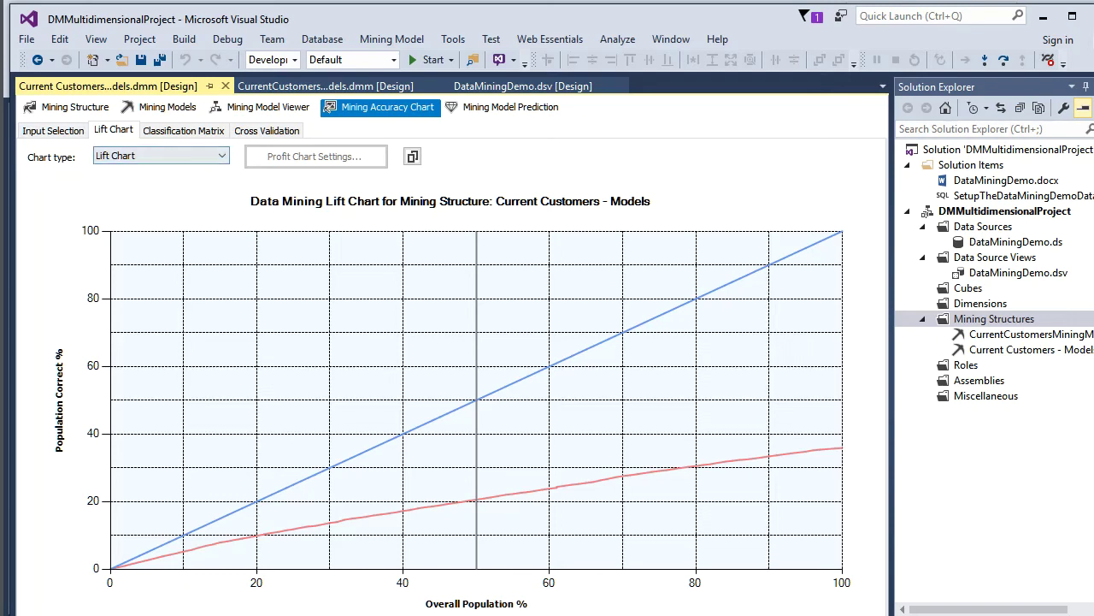
Set the Total Children predict value to 0, examine the regenerated lift chart with its legend, and close the legend.
left_click(53, 130)
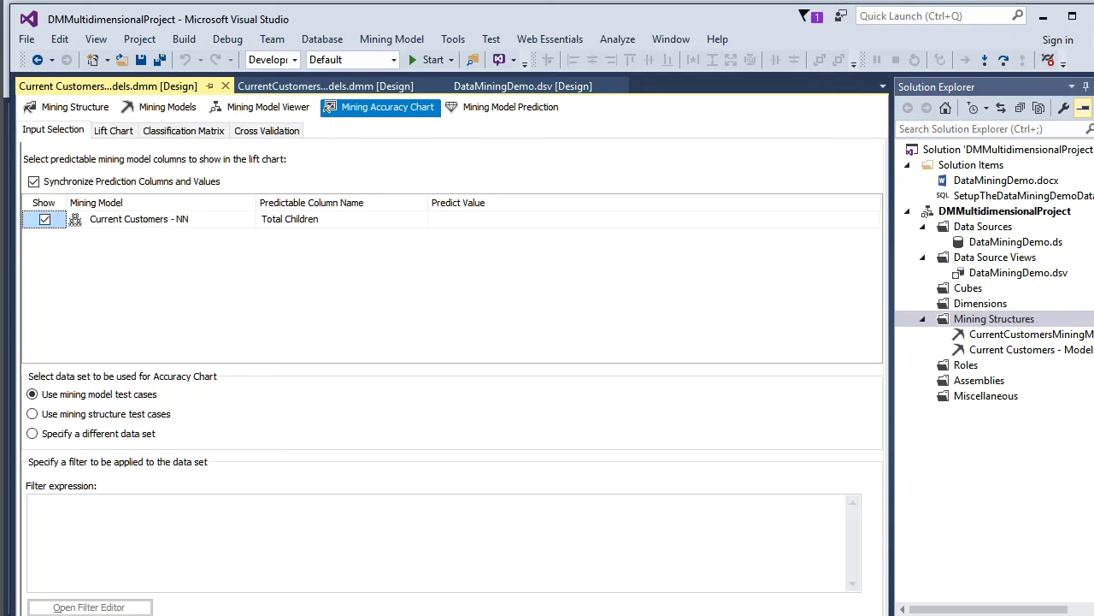
left_click(654, 219)
type("0")
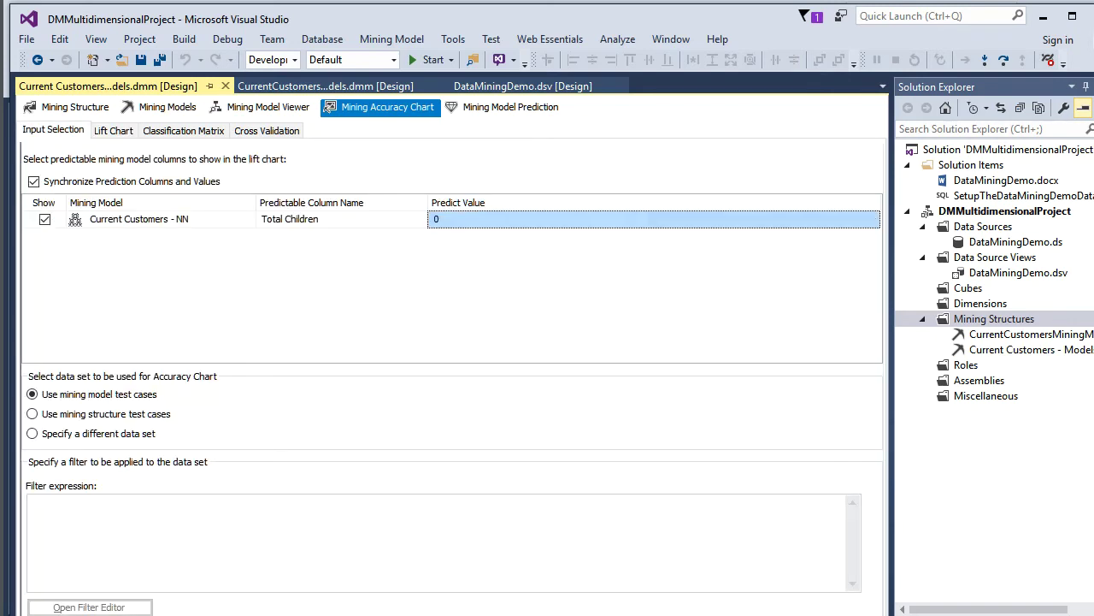
left_click(114, 130)
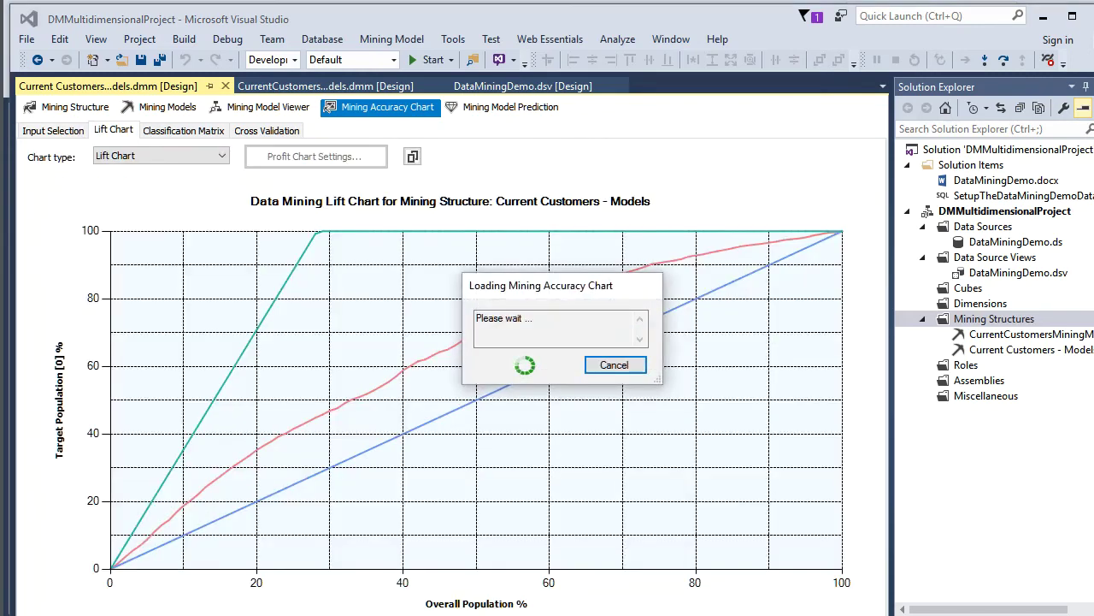
left_click_drag(325, 215, 773, 113)
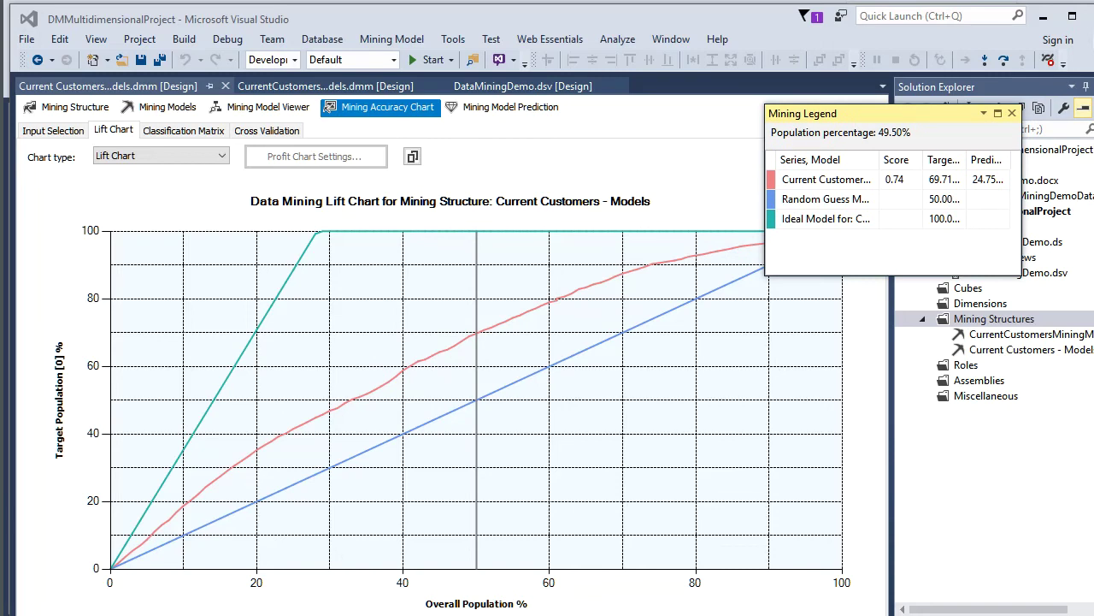
left_click_drag(773, 113, 809, 363)
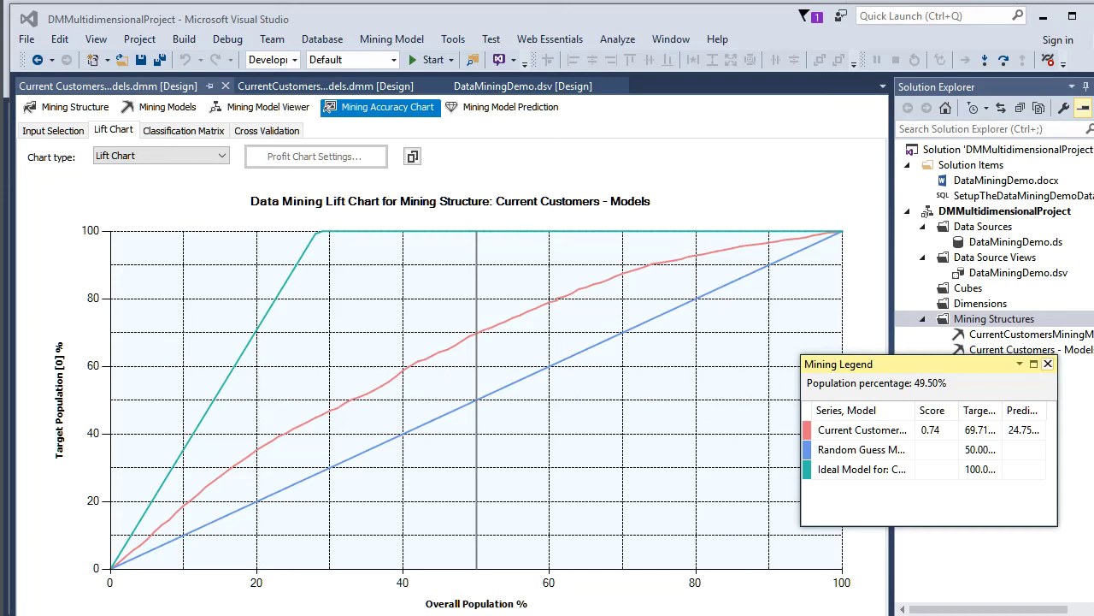
left_click(1047, 364)
Add a related mining model named MC to the structure, using the Microsoft Clustering algorithm.
left_click(163, 106)
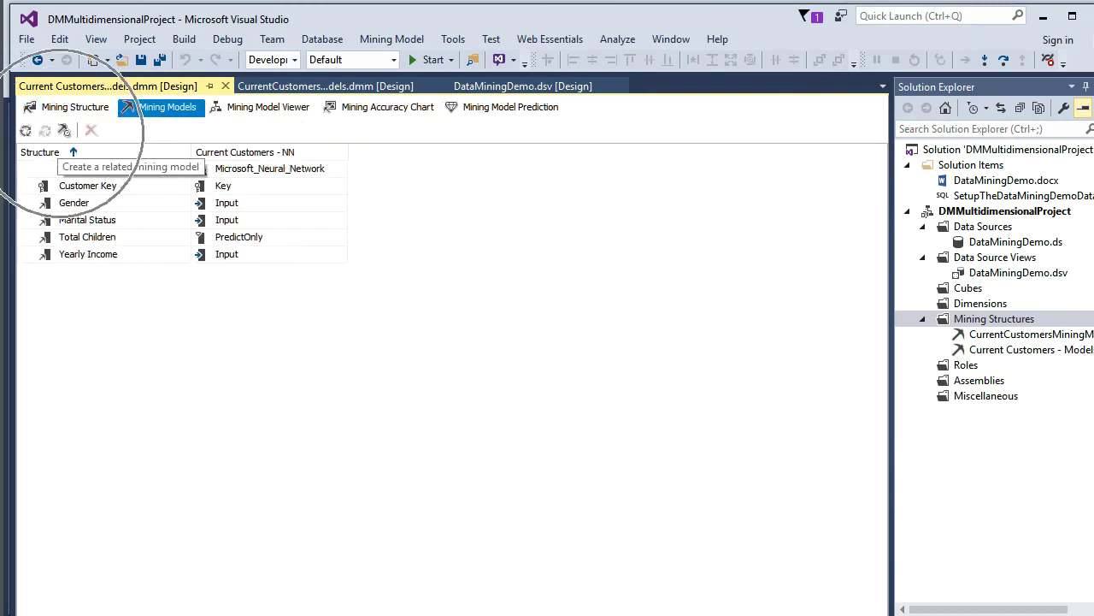
left_click(64, 130)
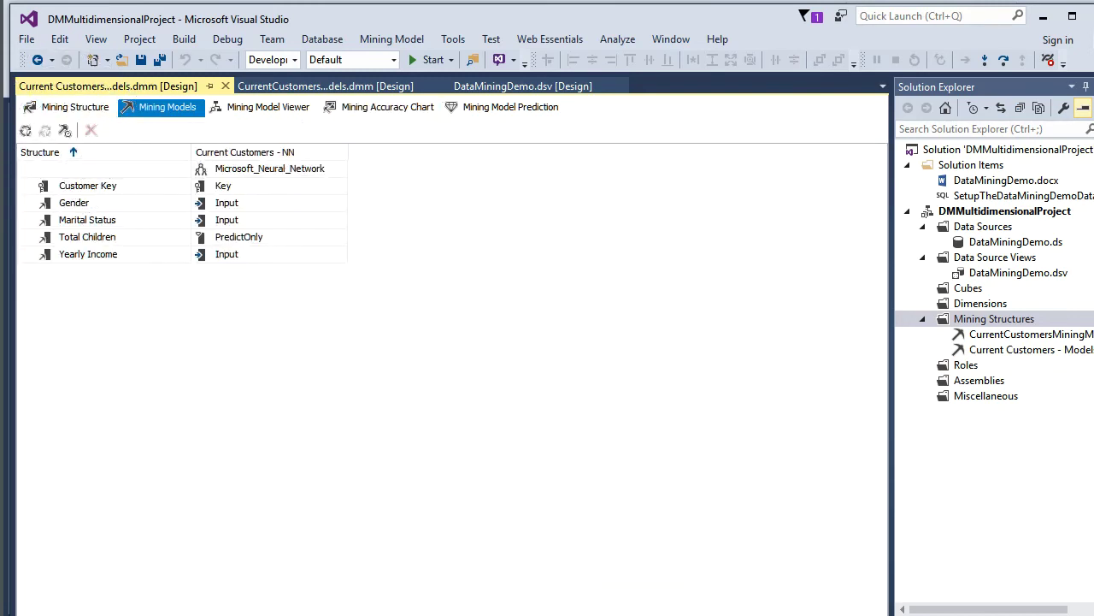
left_click(820, 472)
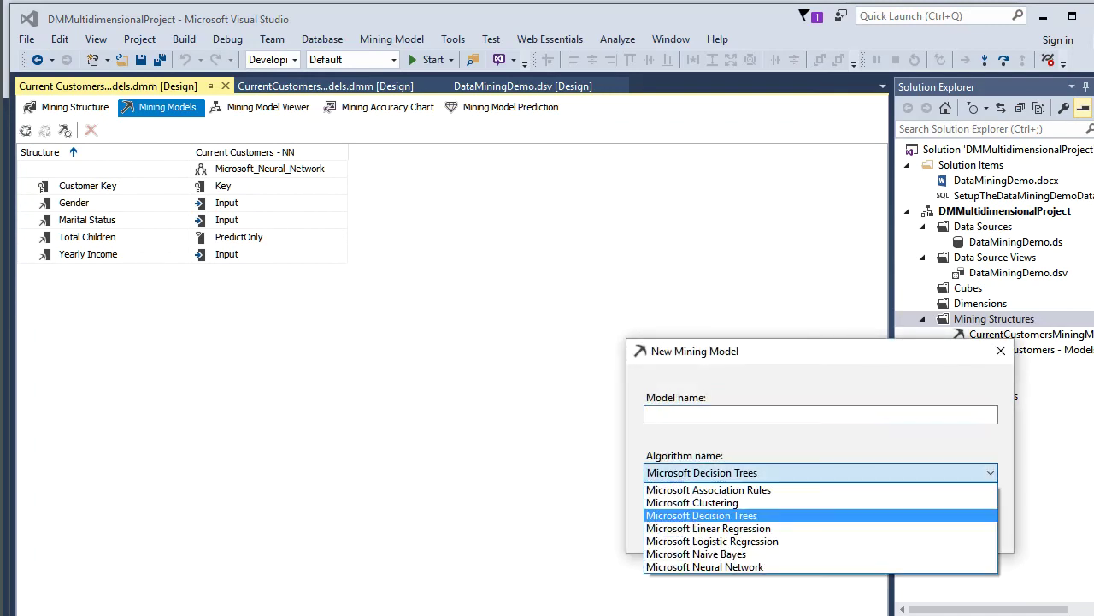
left_click(692, 501)
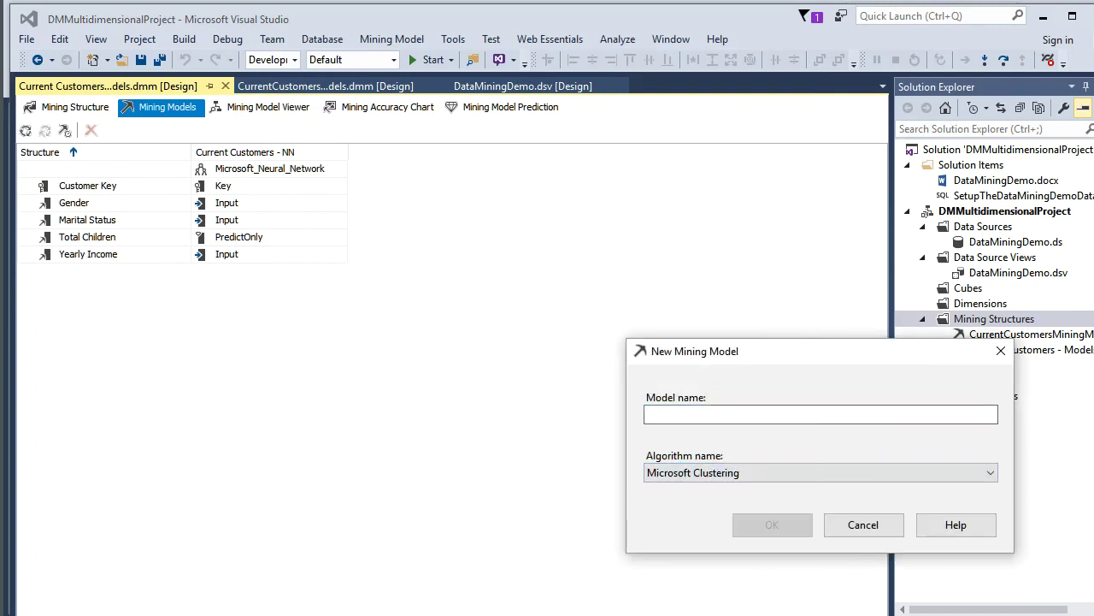
left_click(649, 414)
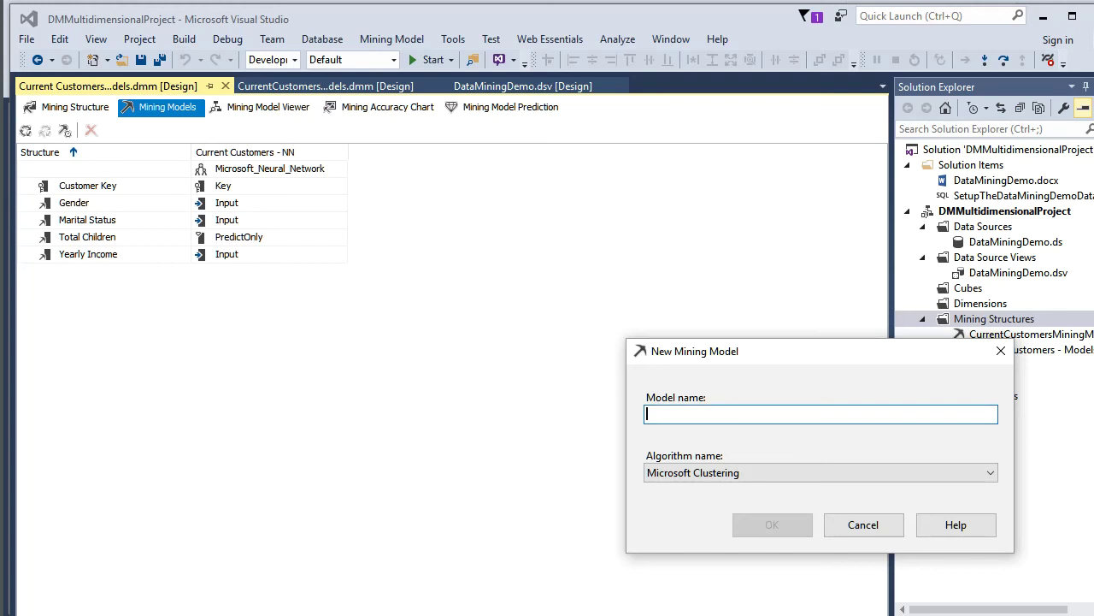
type("MC")
key("Return")
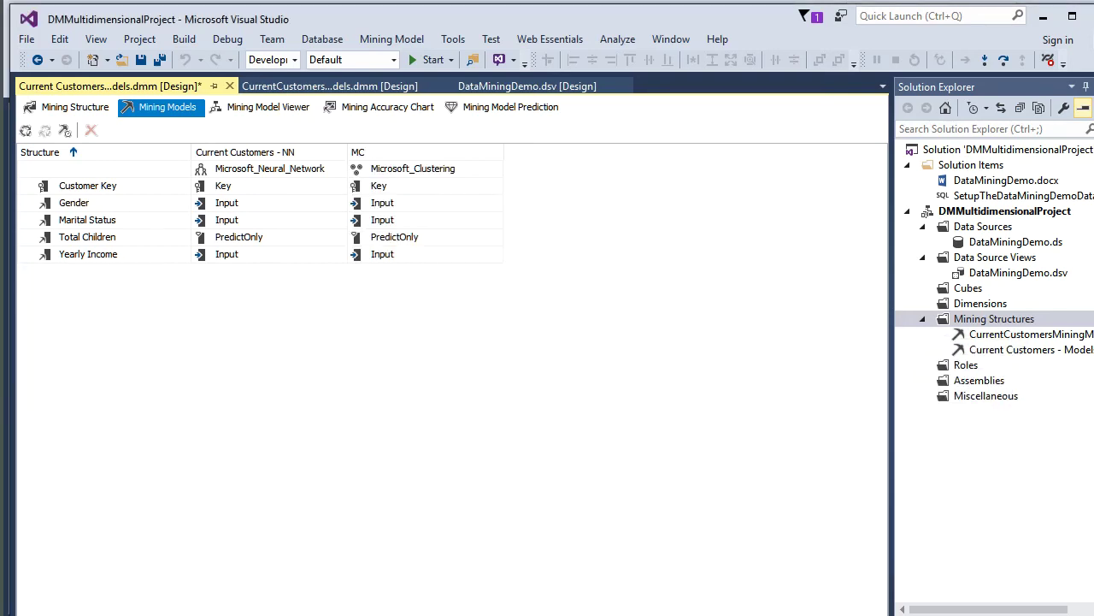
Deploy the project, run full processing of the Current Customers - Models mining structure, and close the progress windows.
left_click(26, 130)
left_click(653, 366)
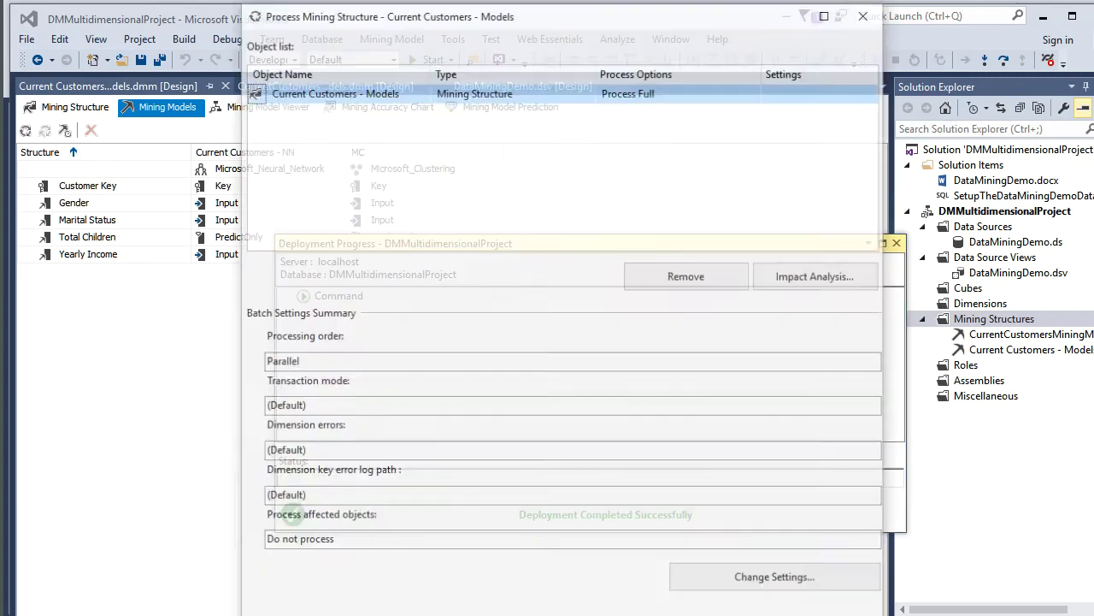
key("Return")
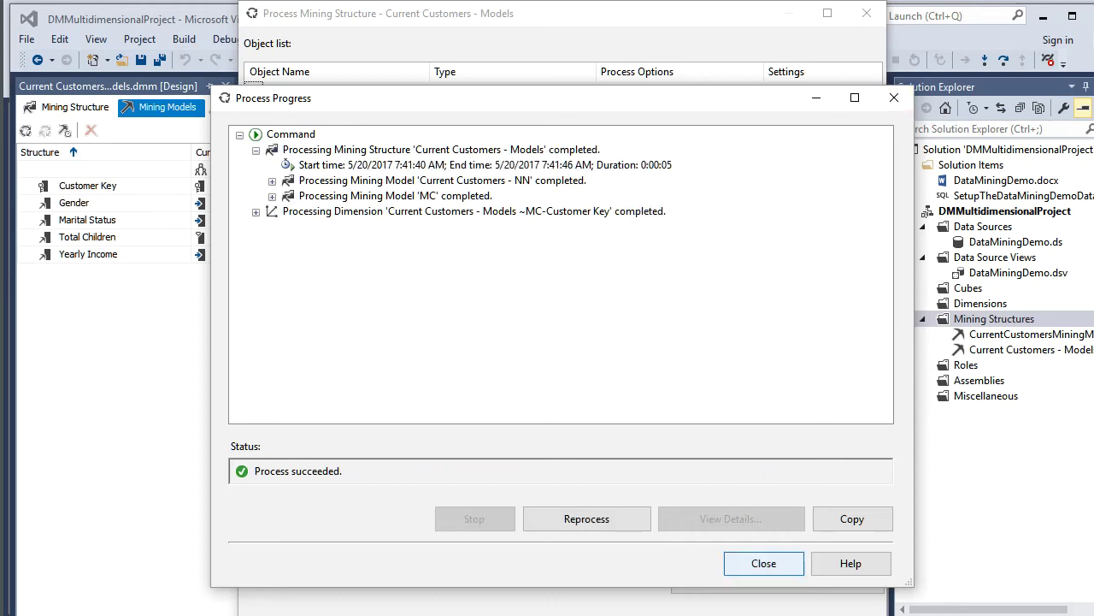
left_click(763, 562)
key("Escape")
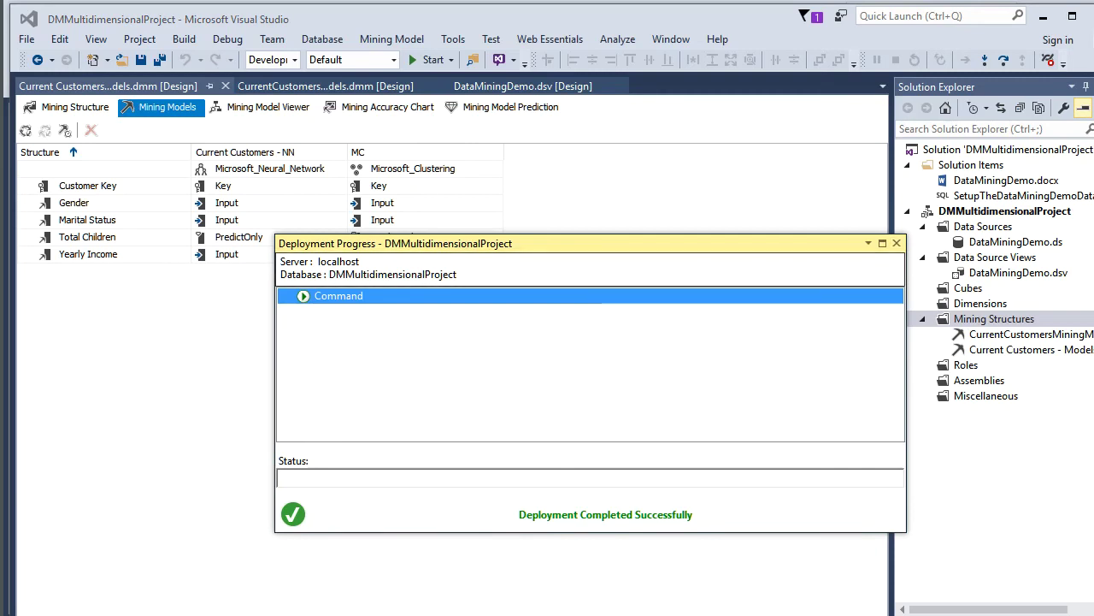
left_click(896, 243)
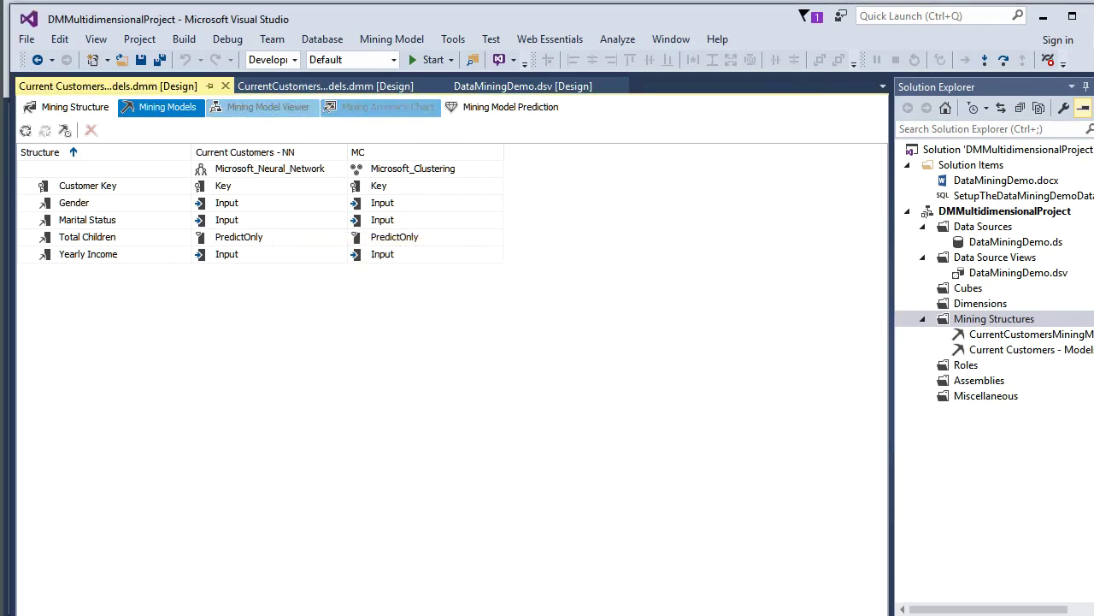
Redeploy the project for the mining model viewer, and display the MC model's cluster diagram.
left_click(262, 107)
left_click(733, 368)
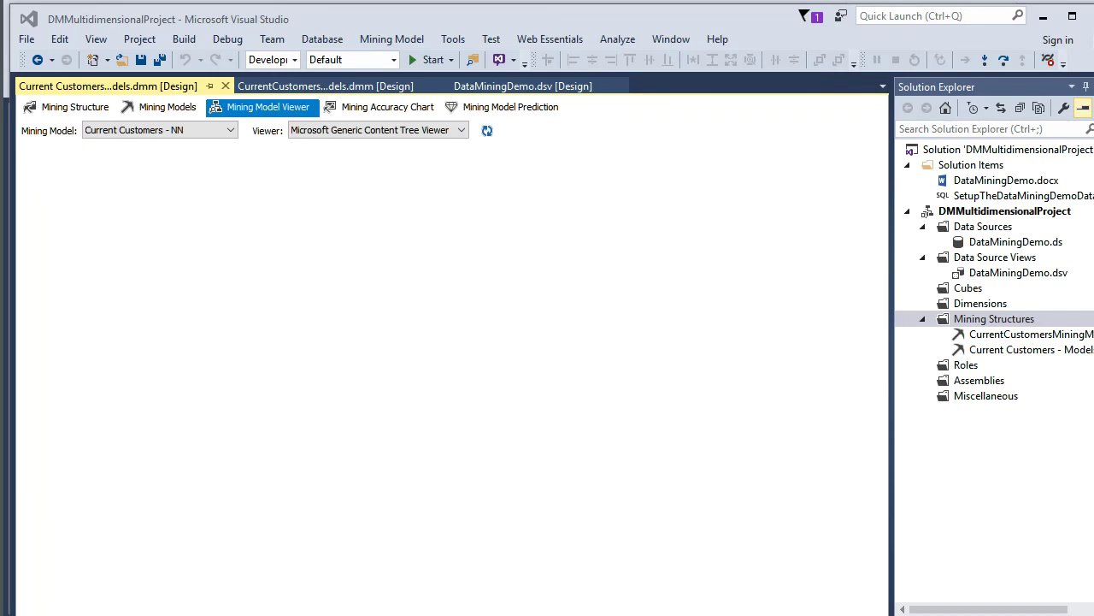
left_click(733, 373)
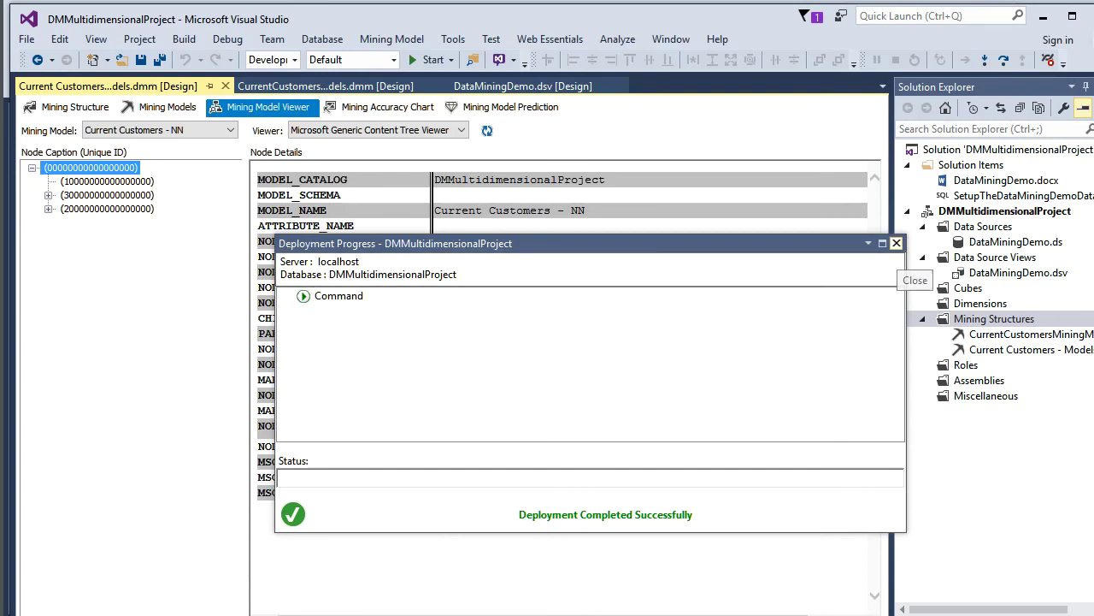
left_click(896, 243)
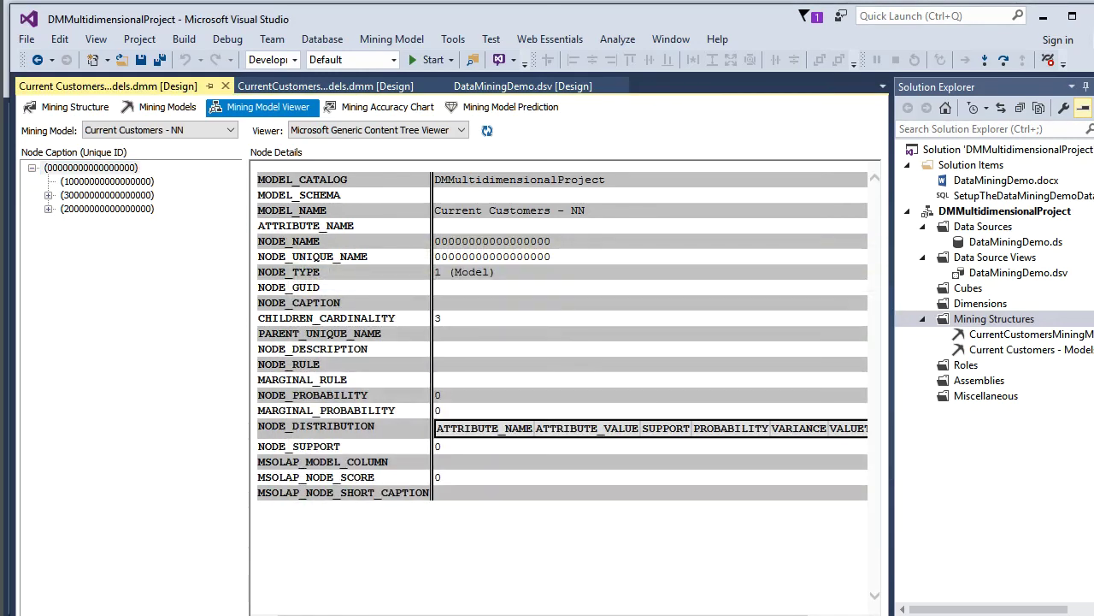
left_click(159, 130)
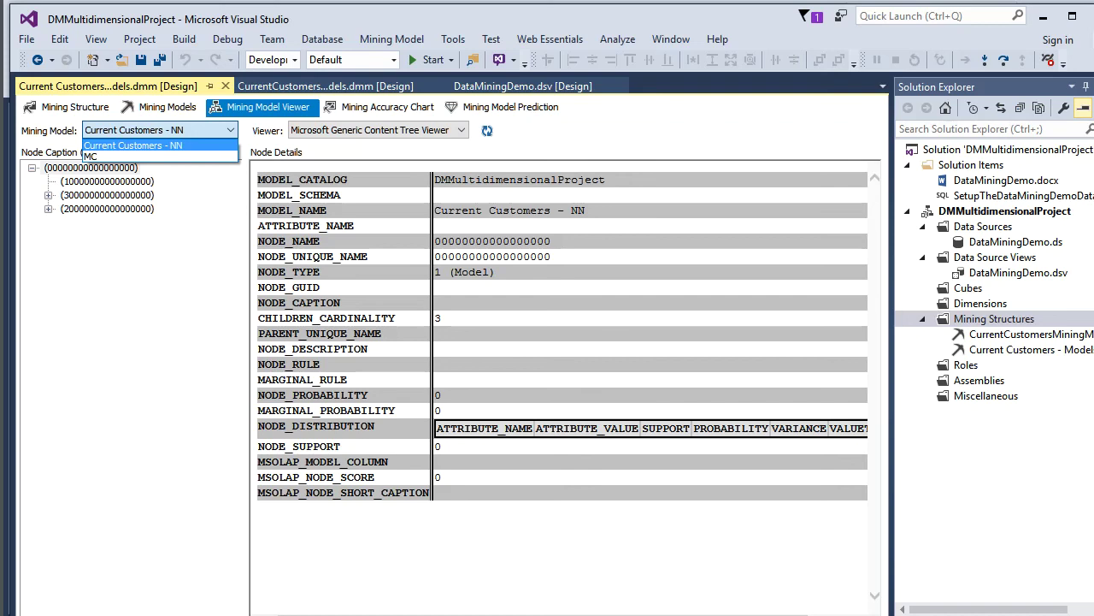
left_click(159, 156)
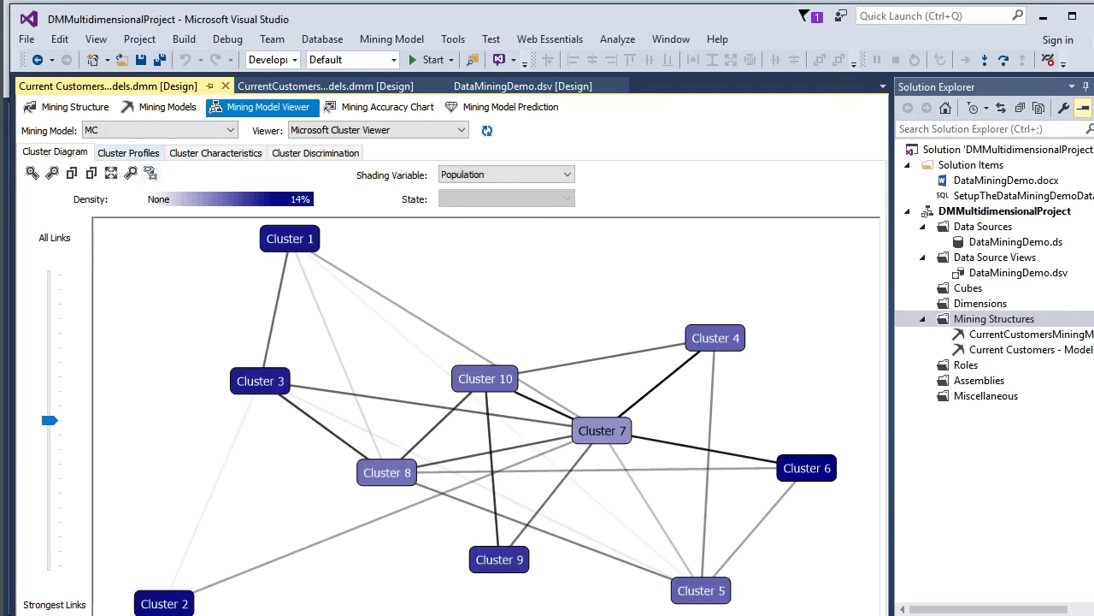
Examine the MC model's cluster profiles, with the legend closed, and its cluster characteristics and discrimination.
left_click(128, 152)
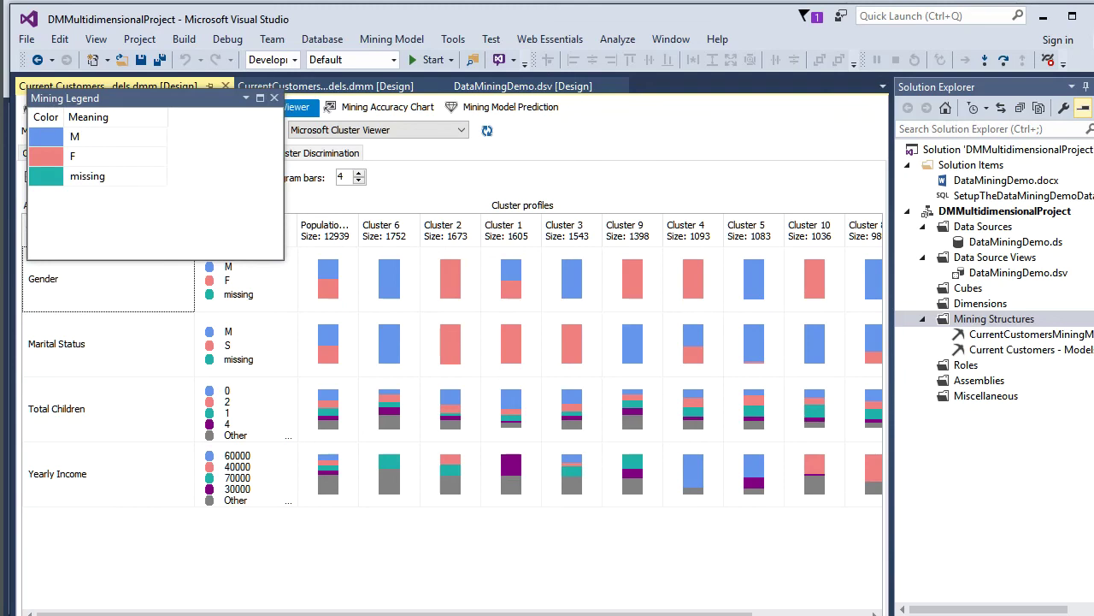
left_click_drag(161, 98, 350, 298)
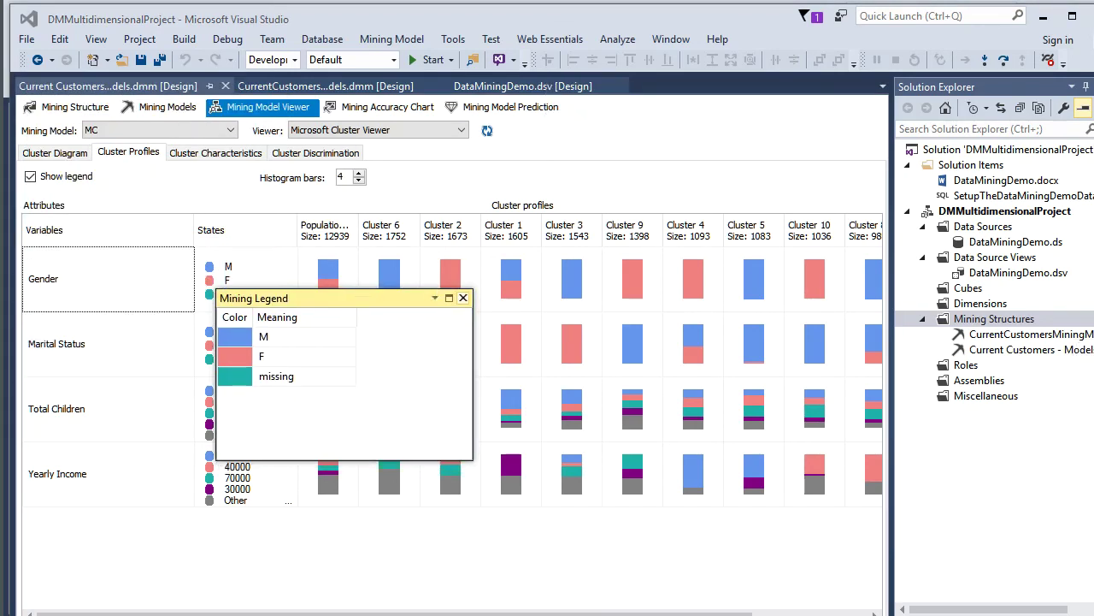
left_click(463, 298)
left_click(216, 152)
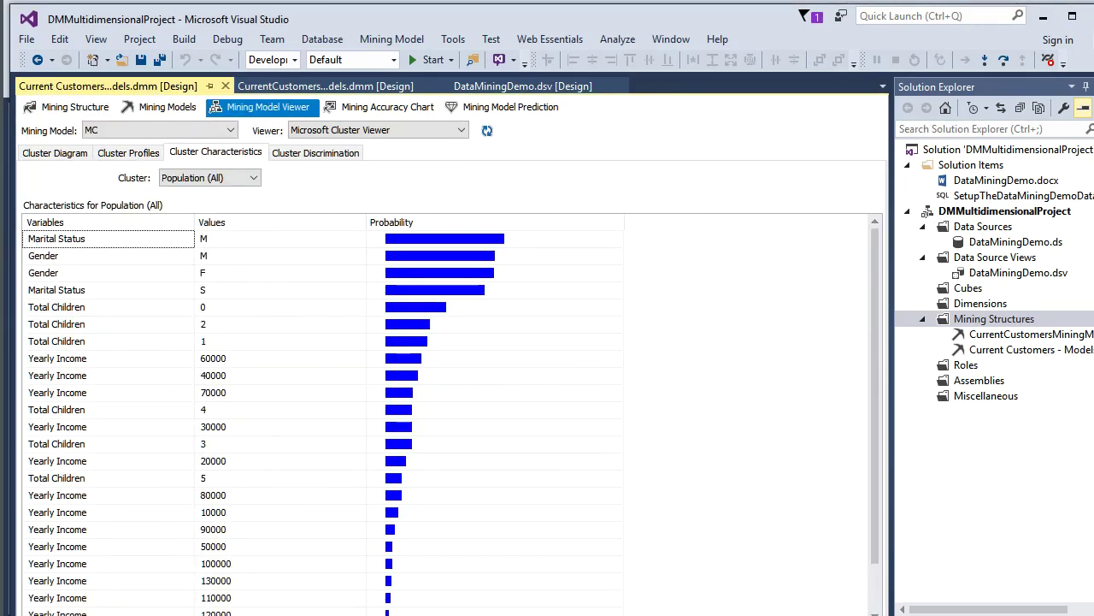
left_click(316, 152)
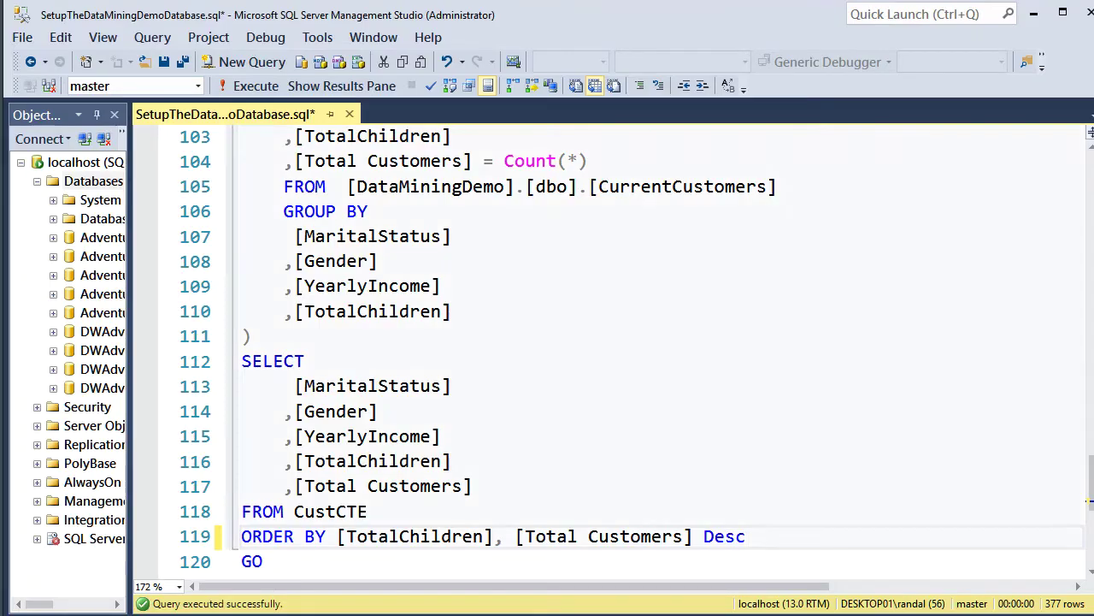
Switch to SQL Server Management Studio and select the query that groups current customers on attributes to review it.
scroll(598, 342, "down", 2)
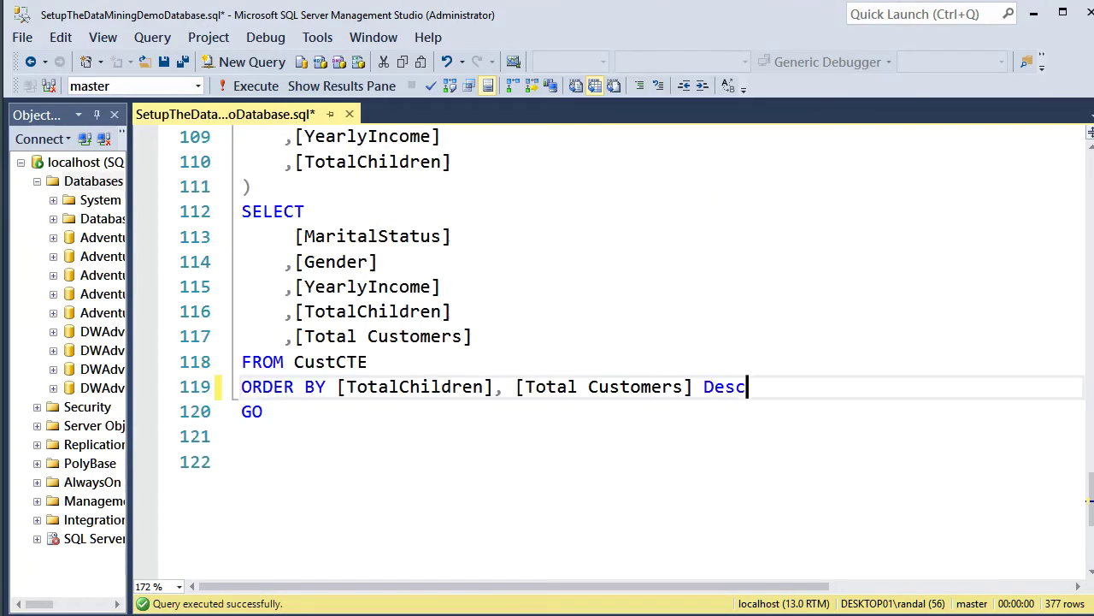
left_click_drag(242, 462, 243, 336)
scroll(283, 283, "up", 9)
scroll(598, 342, "down", 1)
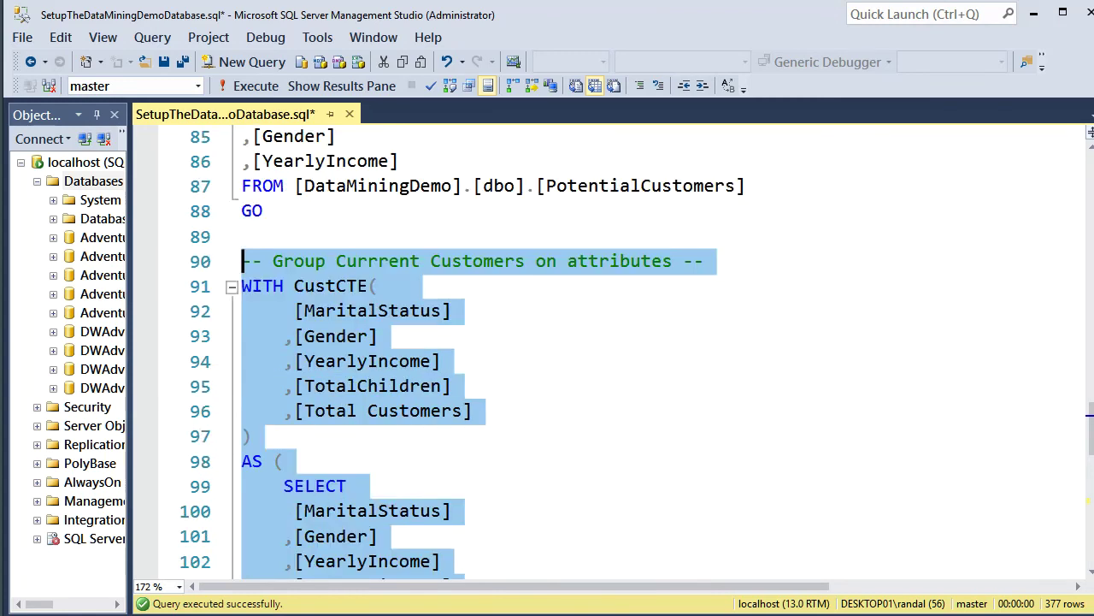
scroll(599, 342, "down", 6)
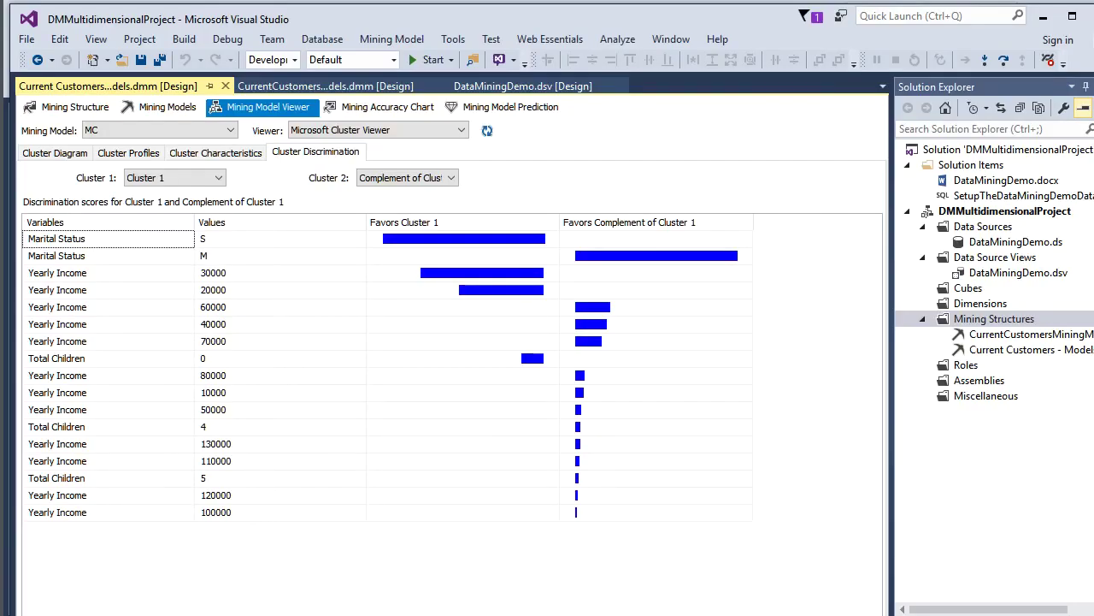
Switch back to Visual Studio and review the MC model's cluster characteristics and profiles again.
left_click(214, 153)
left_click(127, 152)
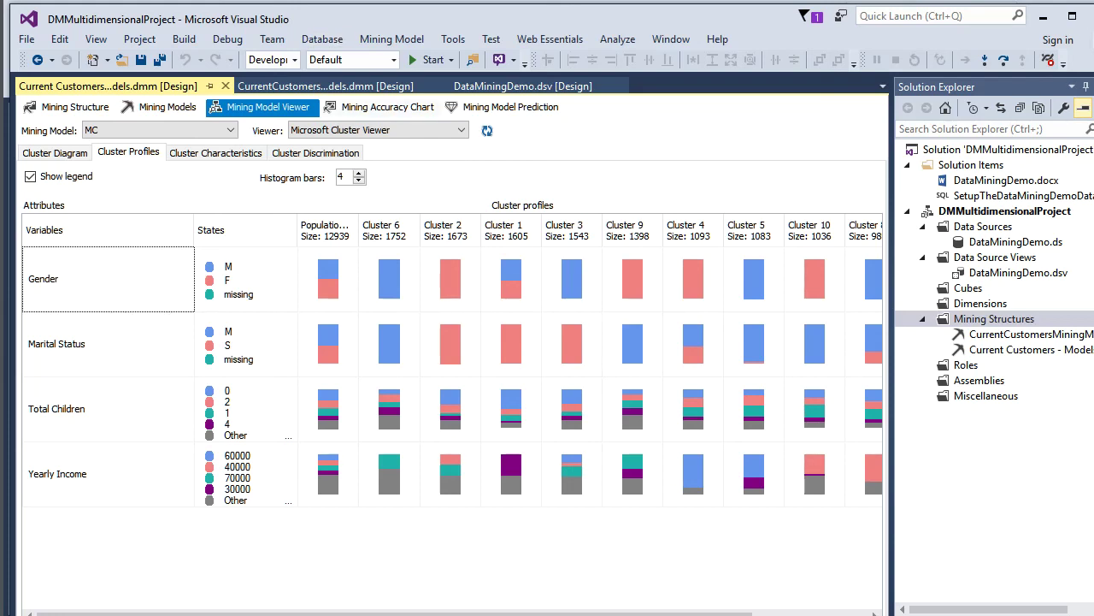
Restart the mining accuracy chart, show the lift chart for both models without a predict value, and close its legend.
left_click(387, 107)
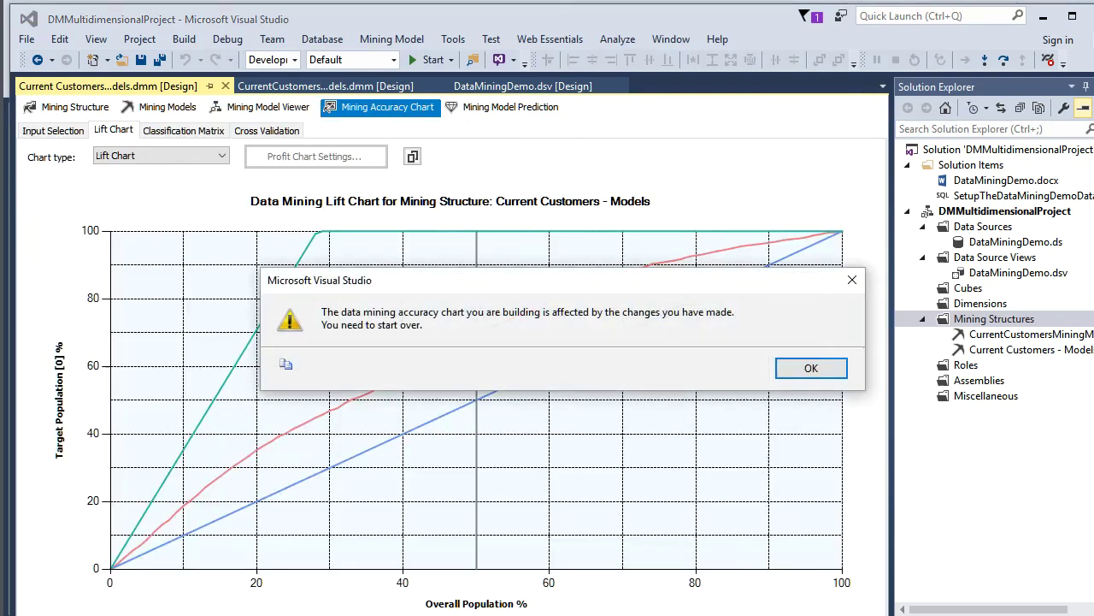
key("Return")
left_click(113, 130)
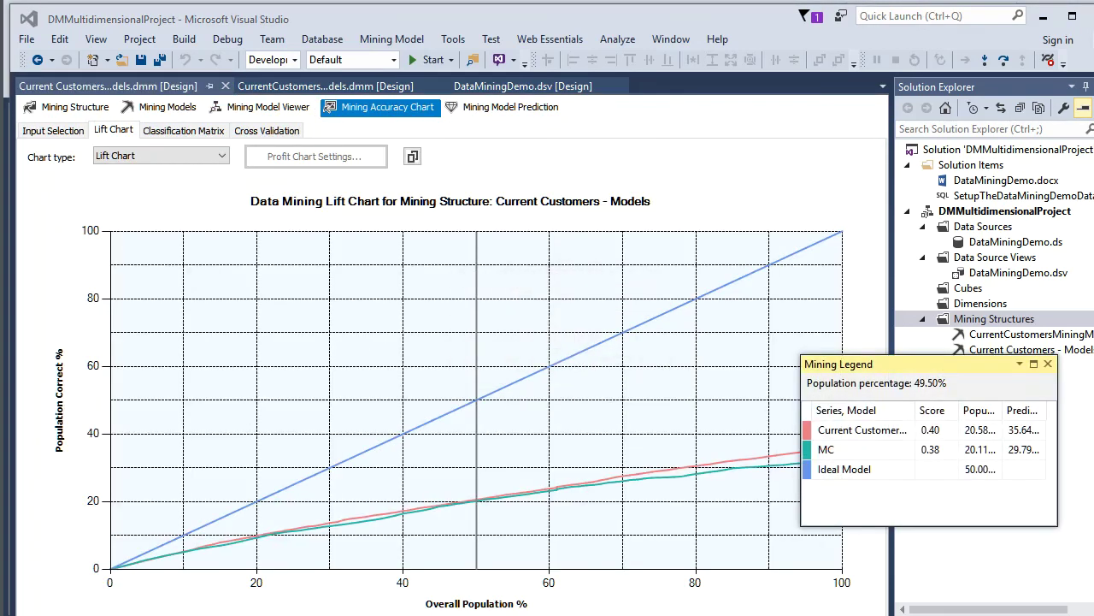
left_click(1048, 363)
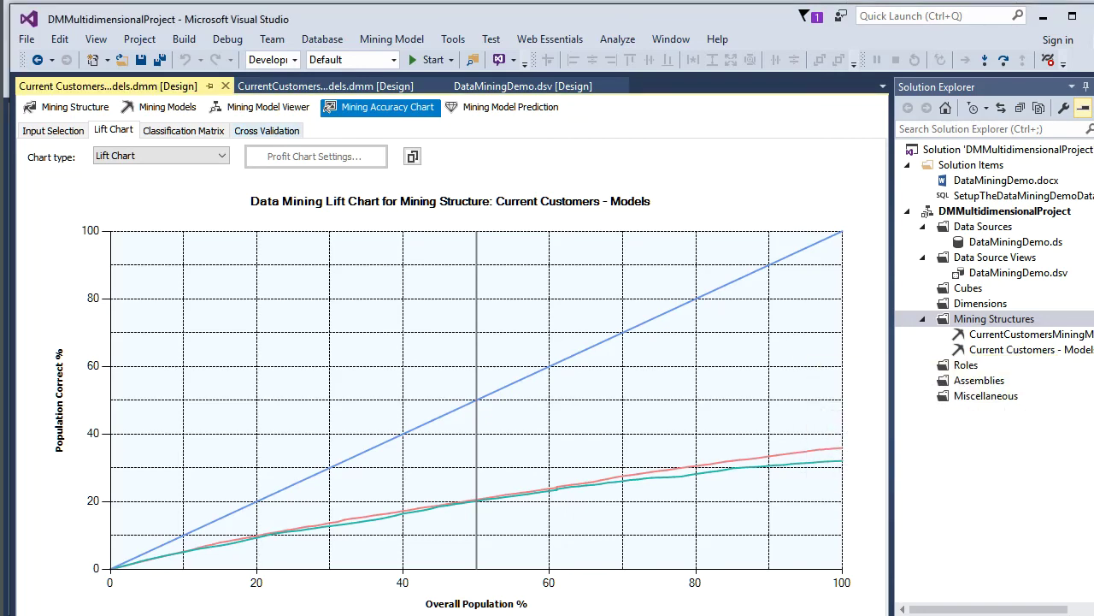
Set the Total Children predict value to 0 for the synchronized models and regenerate the lift chart.
left_click(53, 130)
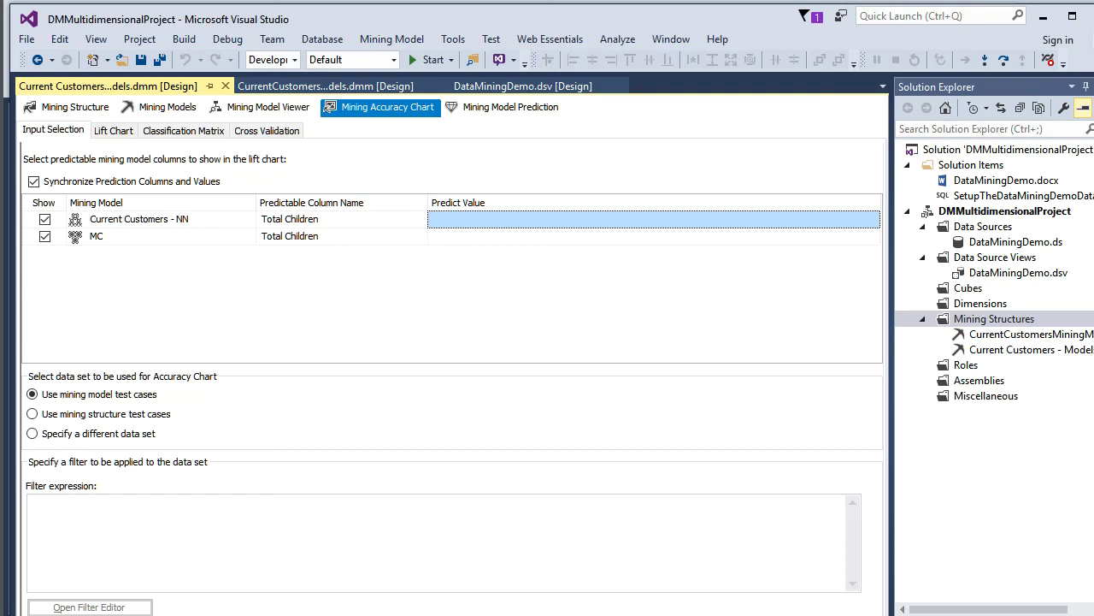
left_click(653, 219)
type("0")
key("Return")
left_click(113, 129)
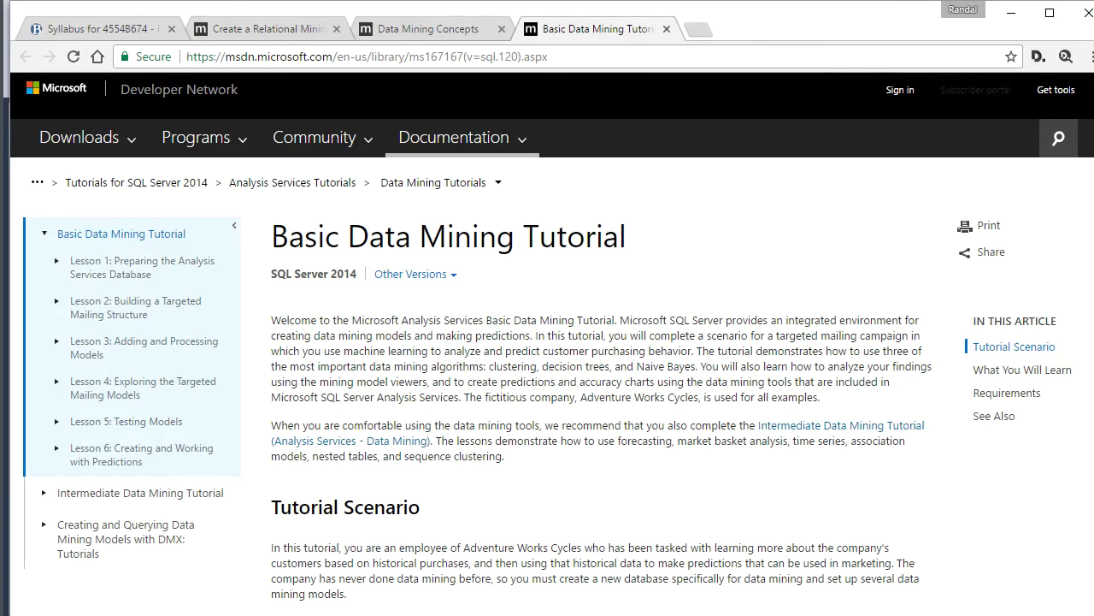
Switch to the browser and read through the lessons and requirements on the Basic Data Mining Tutorial page.
scroll(598, 342, "down", 10)
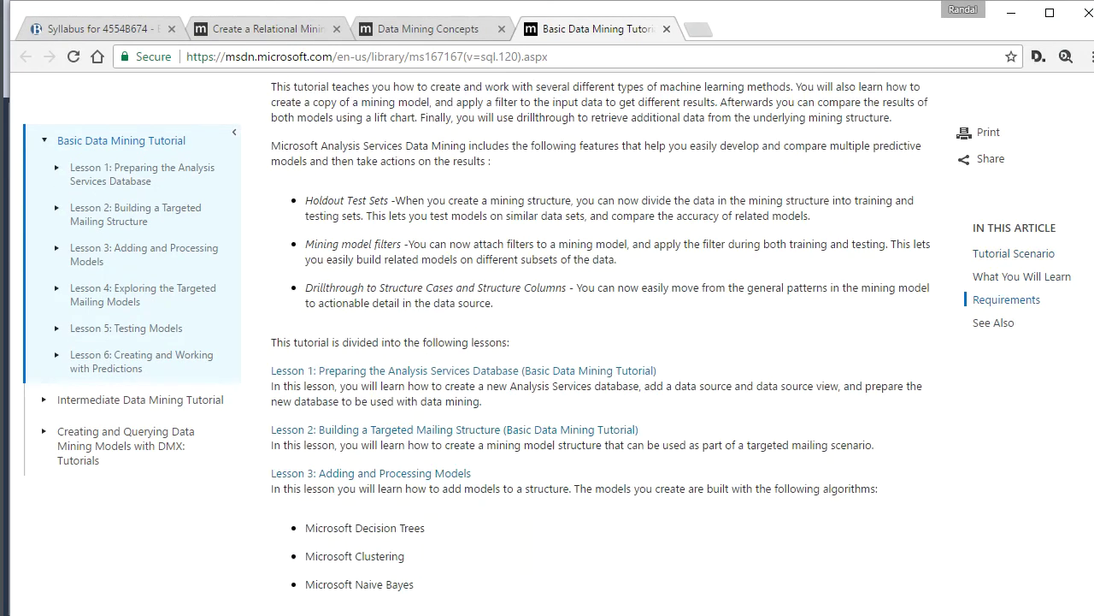
scroll(186, 56, "down", 5)
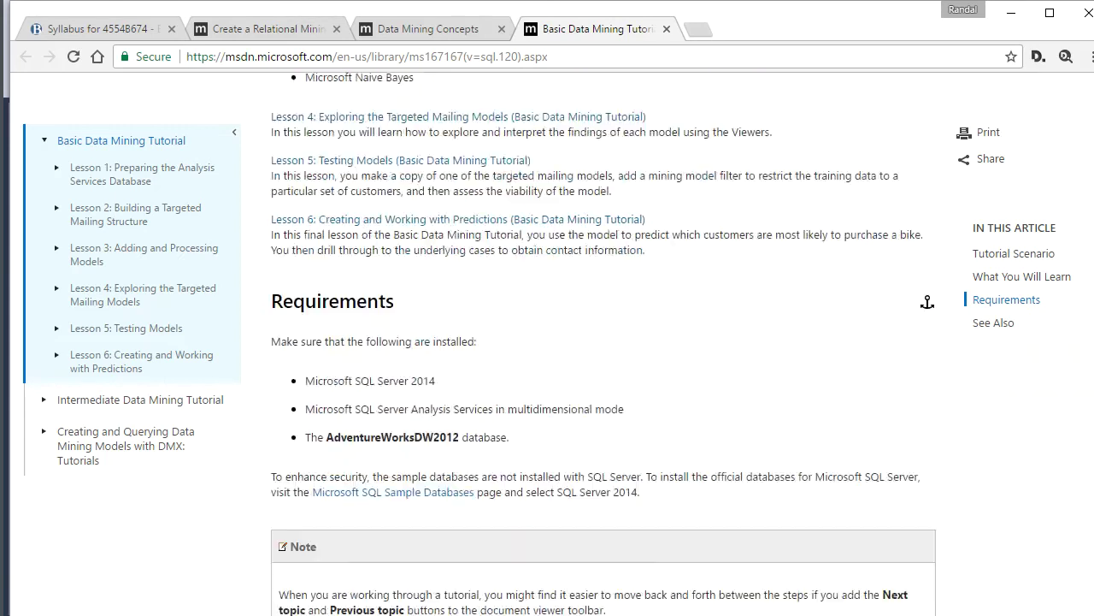
scroll(187, 57, "up", 7)
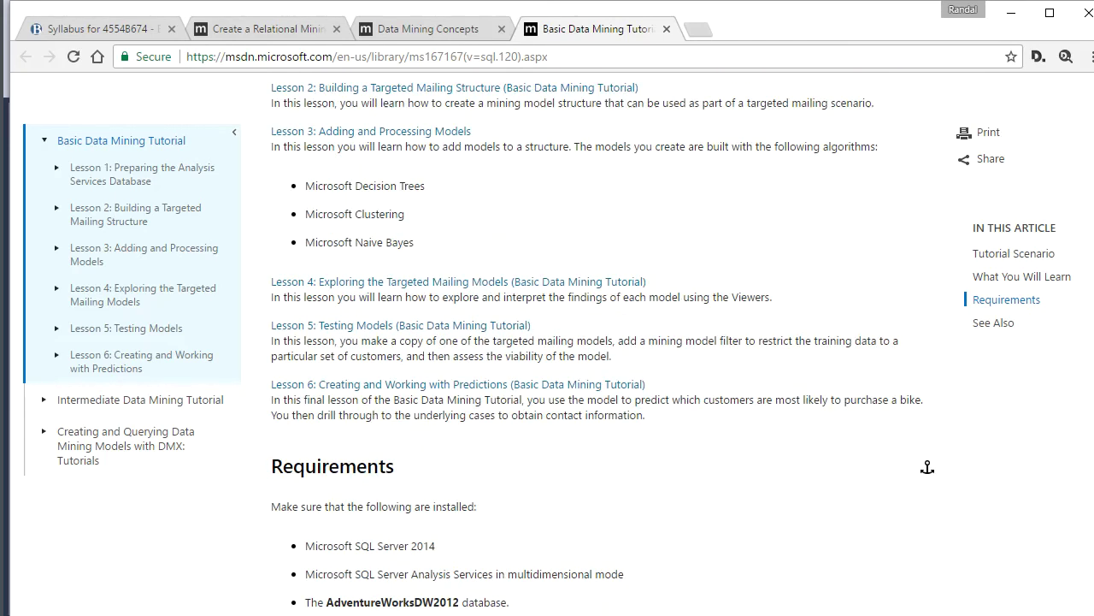
scroll(601, 343, "up", 6)
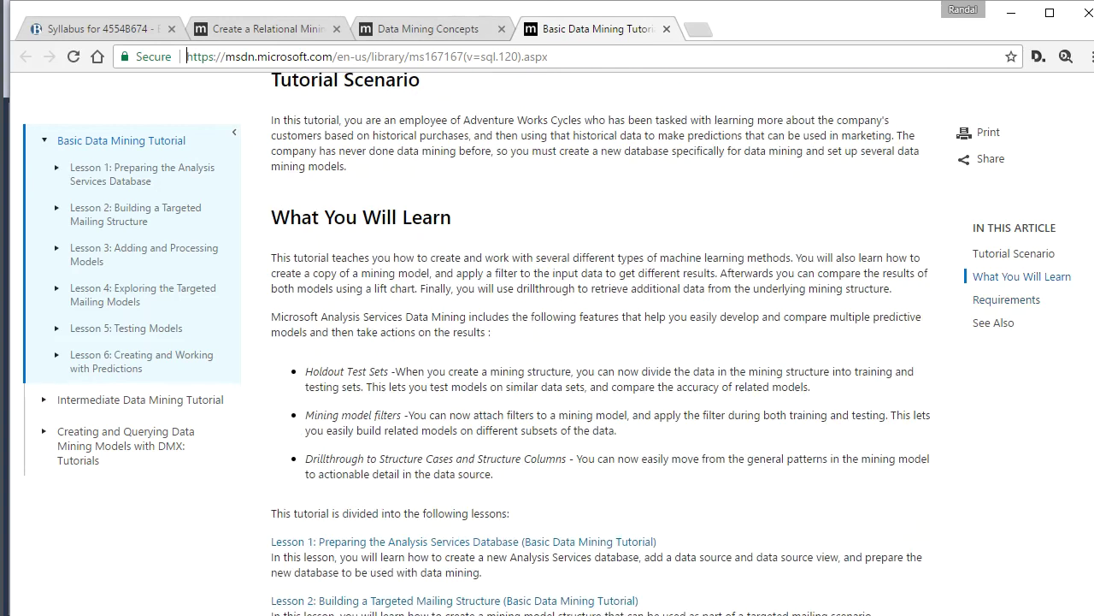
Look over the Data Mining Concepts and Create a Relational Mining Structure pages, and return to the Basic Data Mining Tutorial.
key("ctrl+shift+Tab")
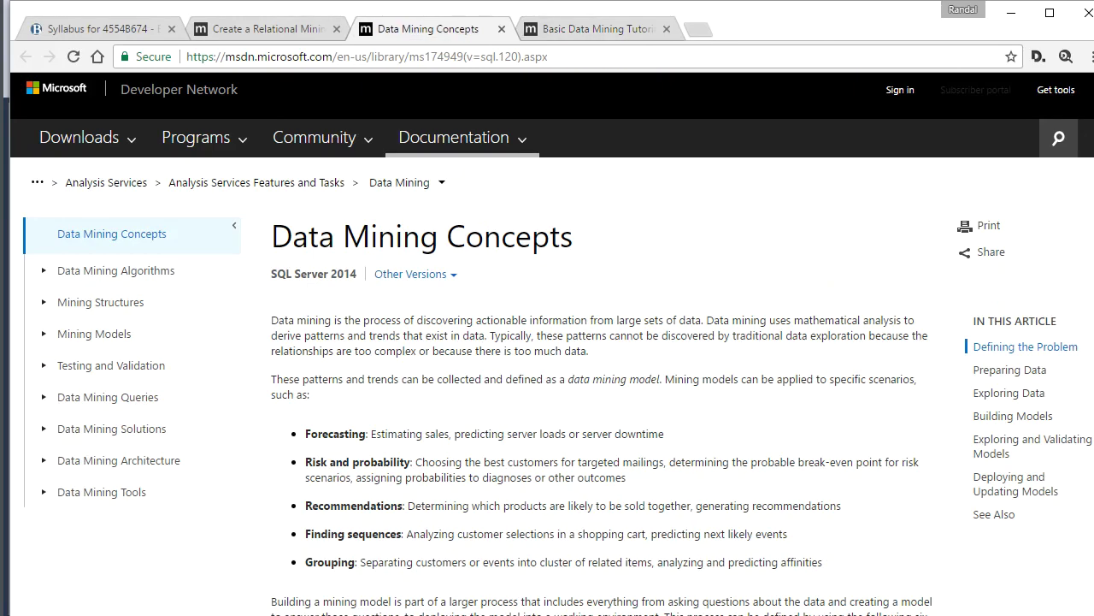
key("ctrl+shift+Tab")
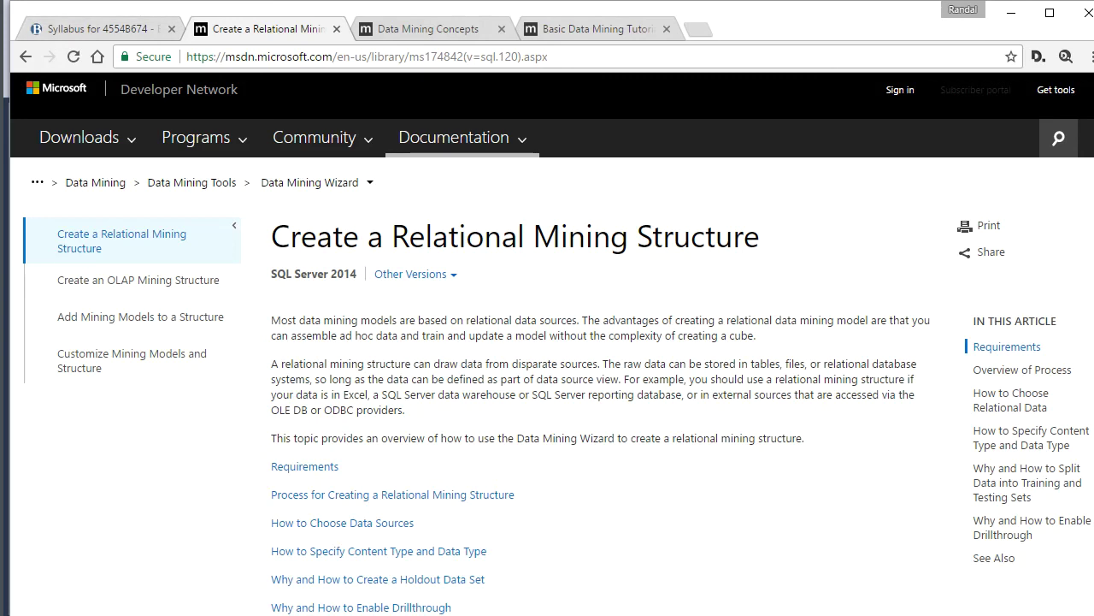
scroll(547, 342, "down", 1)
key("ctrl+Tab")
key("ctrl+Tab")
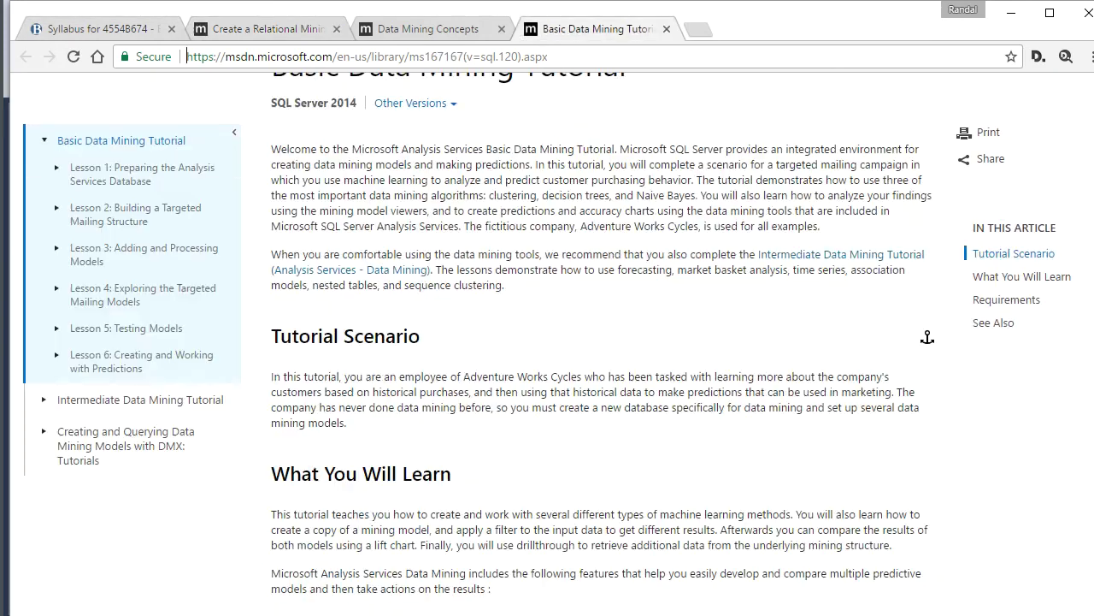
Read through the Basic Data Mining Tutorial page again, examining its feature list, lesson summaries, installation requirements and related links.
scroll(548, 342, "up", 1)
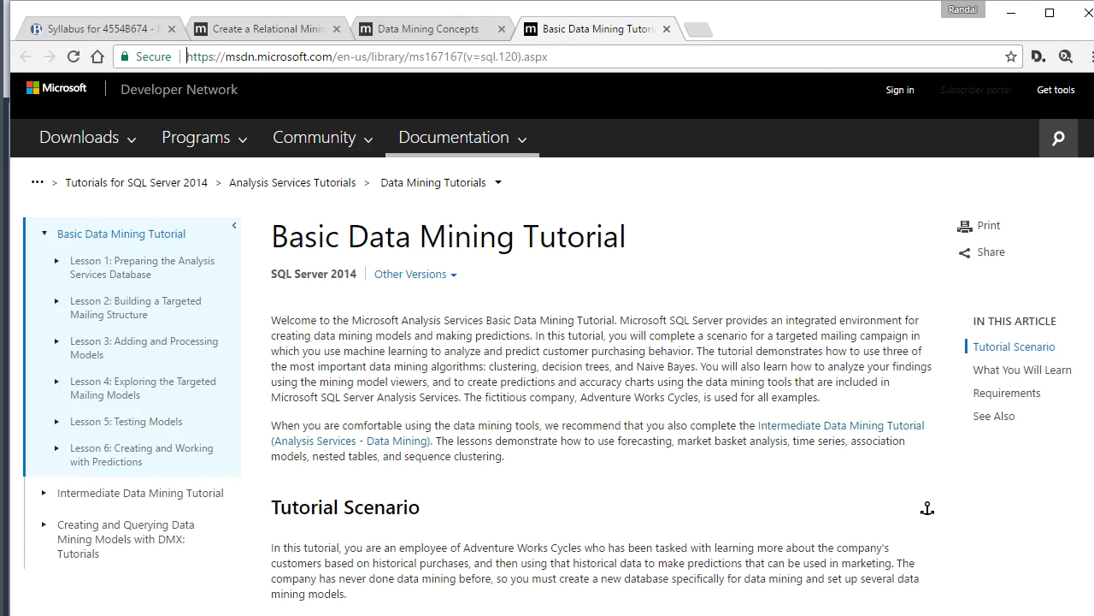
scroll(547, 342, "down", 4)
scroll(547, 342, "down", 8)
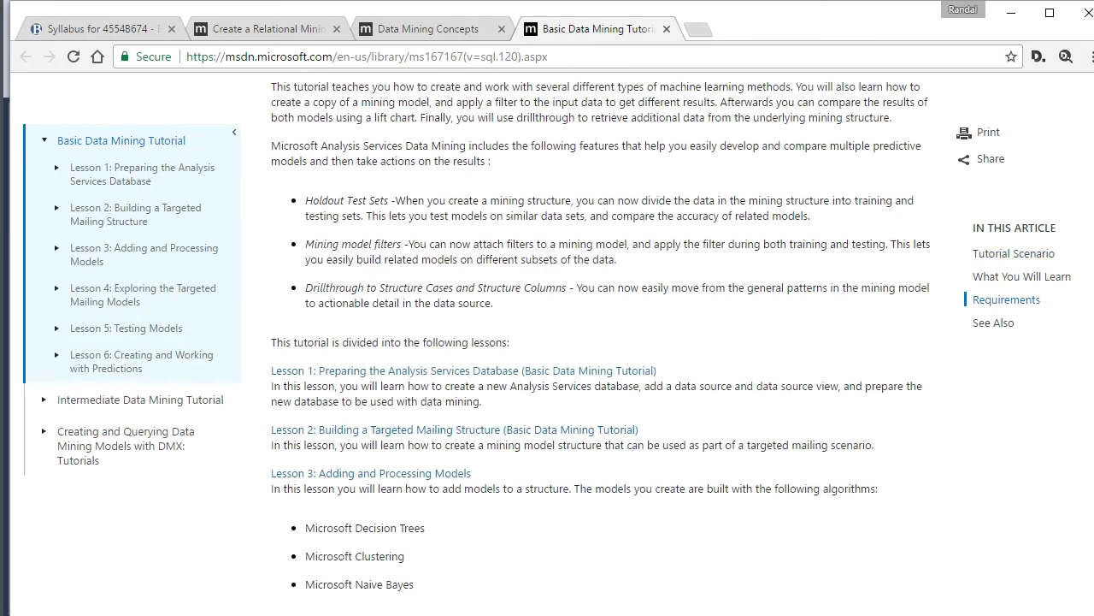
scroll(547, 342, "down", 2)
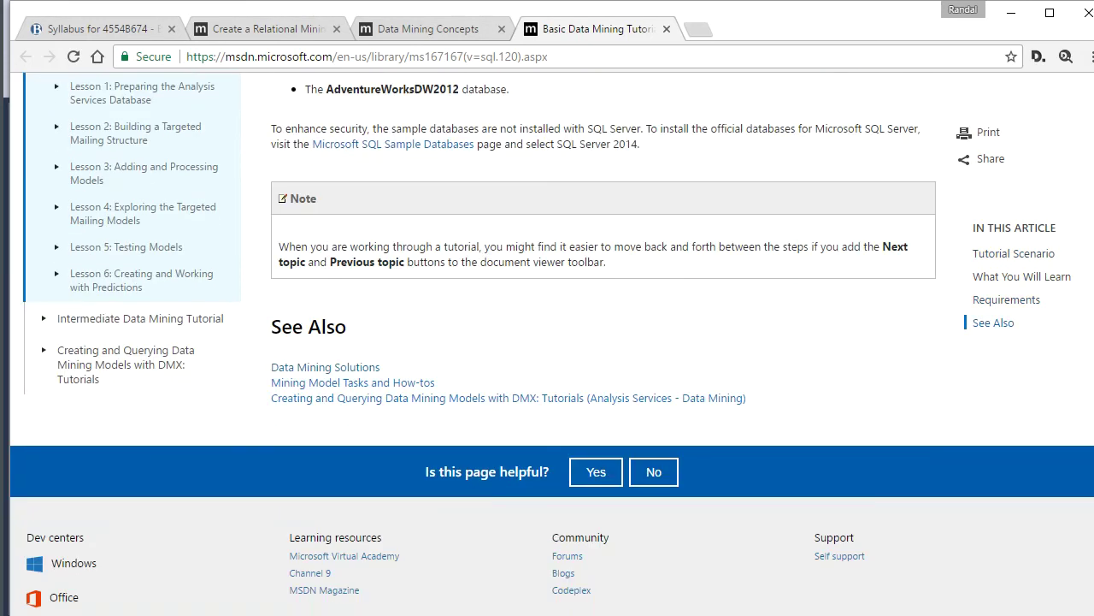
scroll(927, 325, "up", 5)
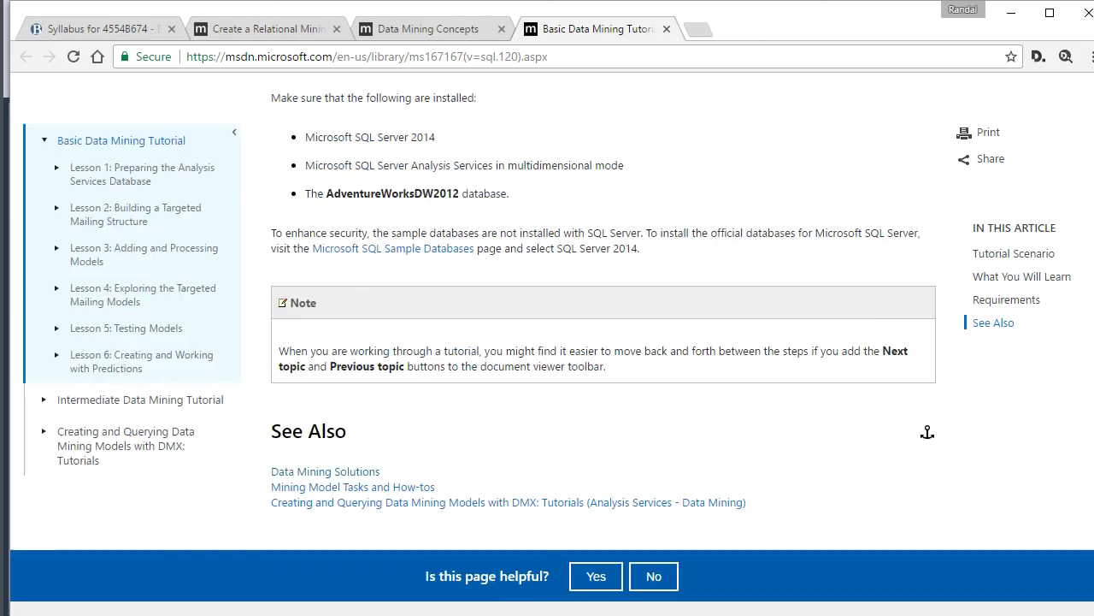
scroll(603, 342, "up", 1)
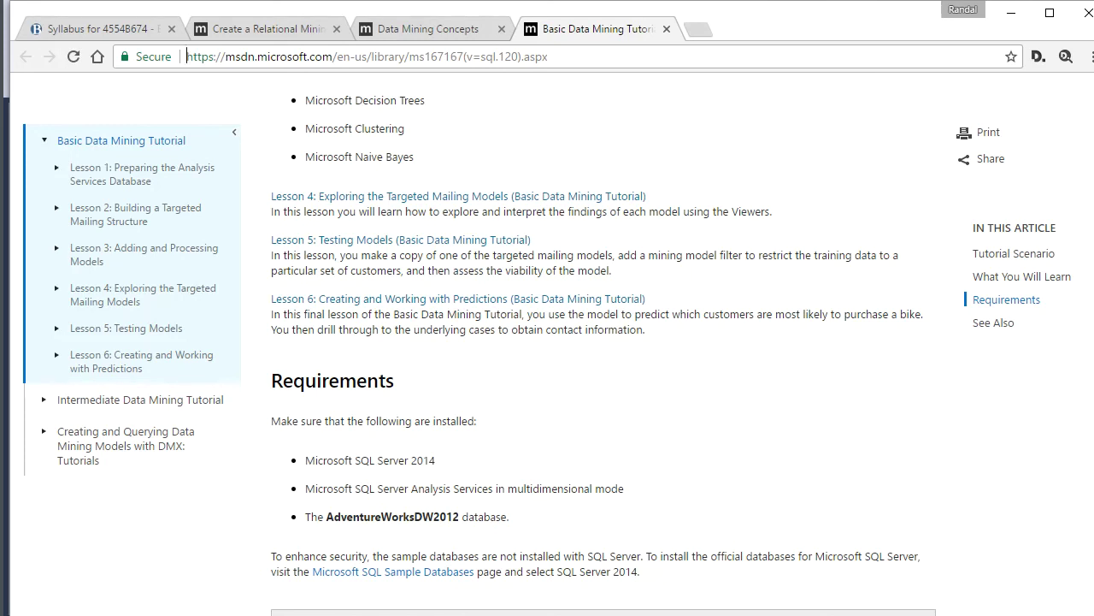
scroll(604, 342, "up", 15)
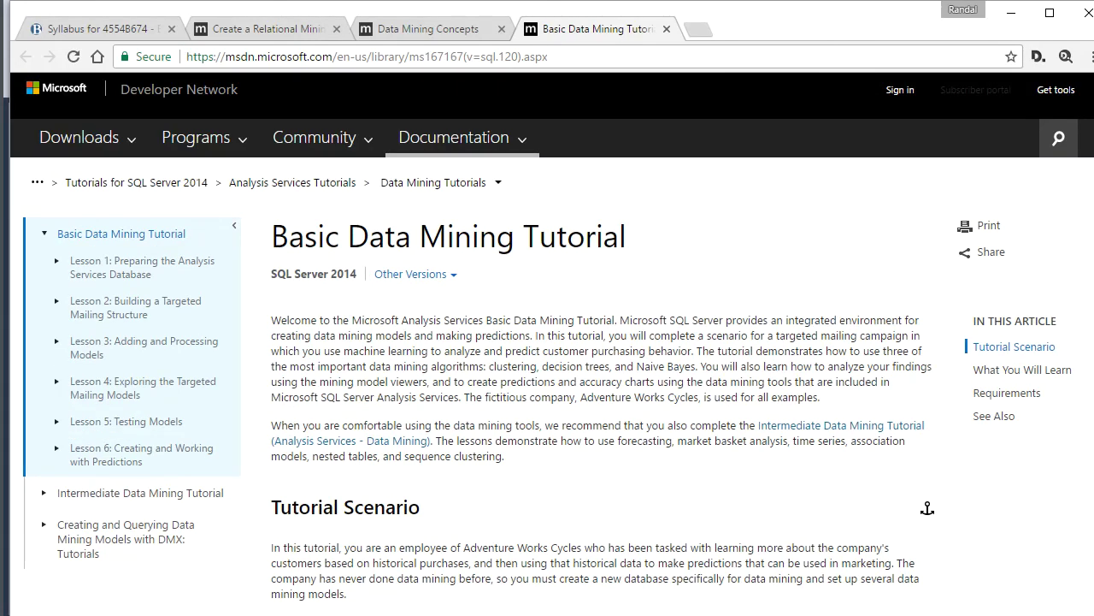
Check which SQL Server version the tutorial covers and which other versions of the page are offered, keeping the current one.
left_click_drag(360, 273, 275, 274)
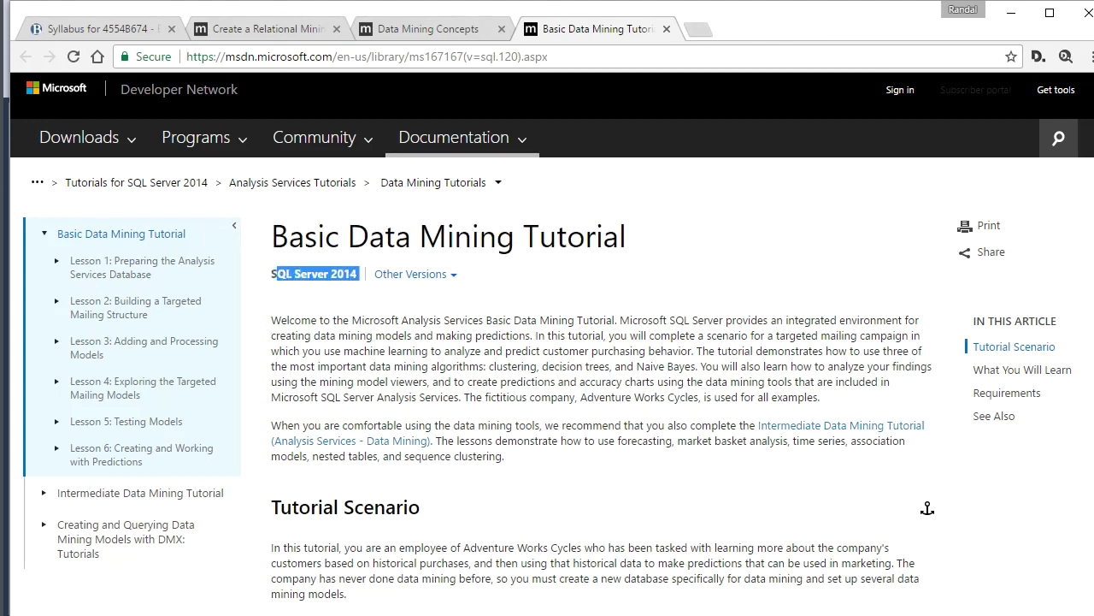
left_click(410, 273)
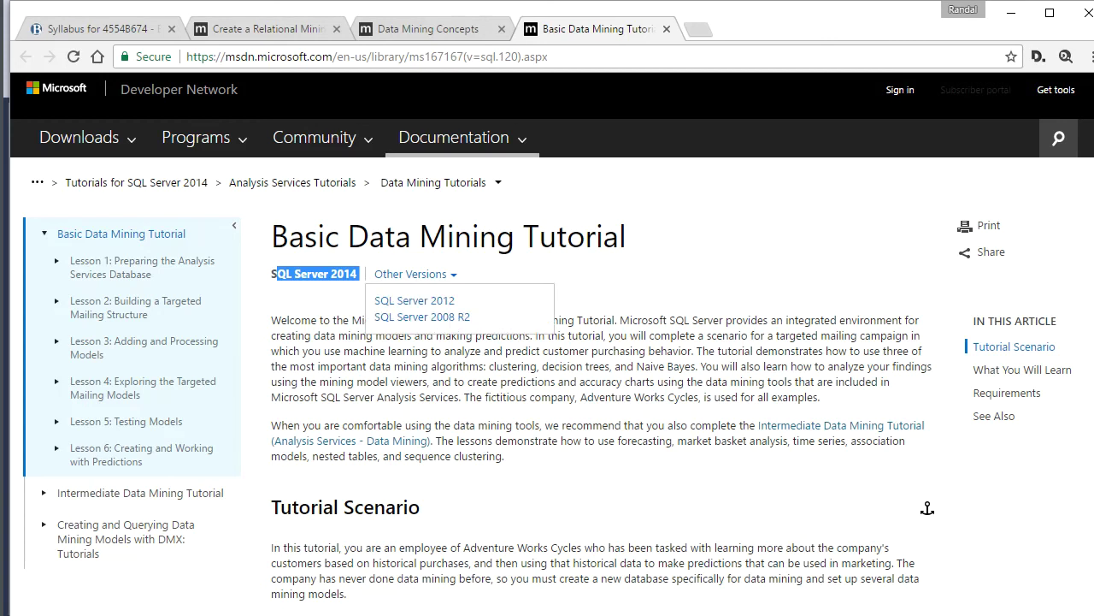
key("Escape")
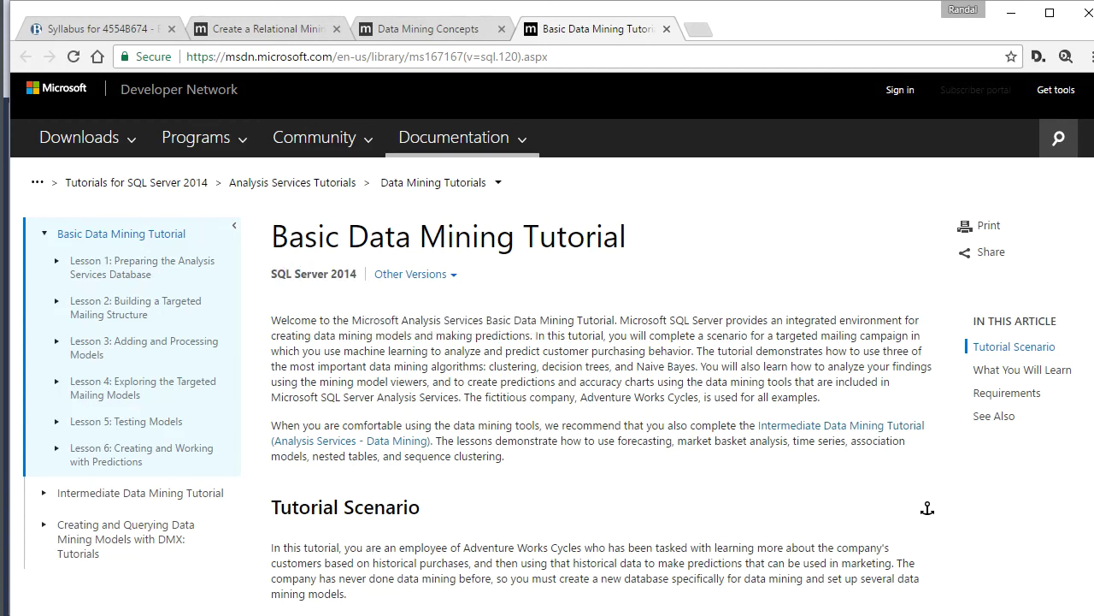